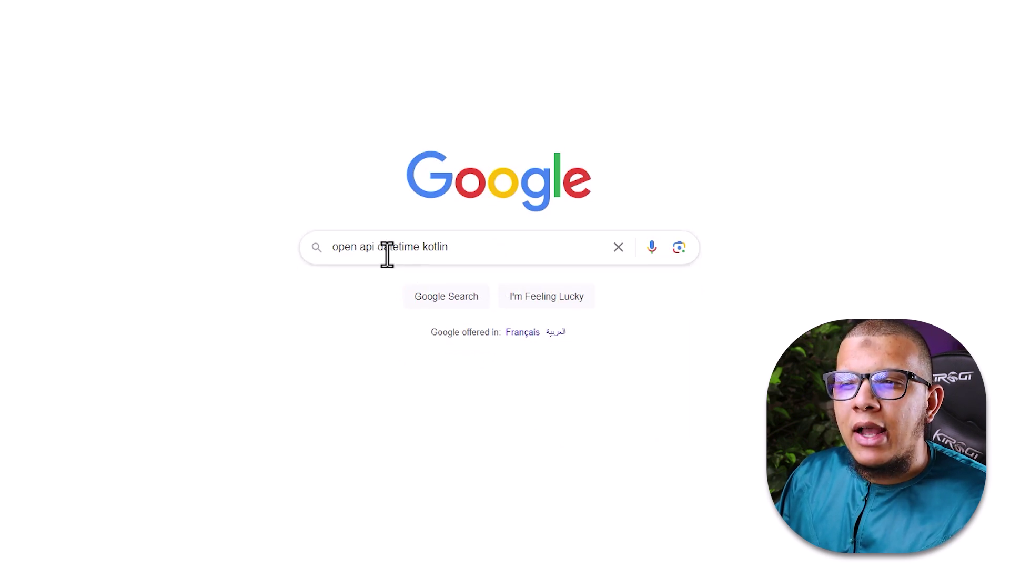
# - Extend the query to "open api datetime kotlinx" and run the search
pyautogui.click(451, 246)
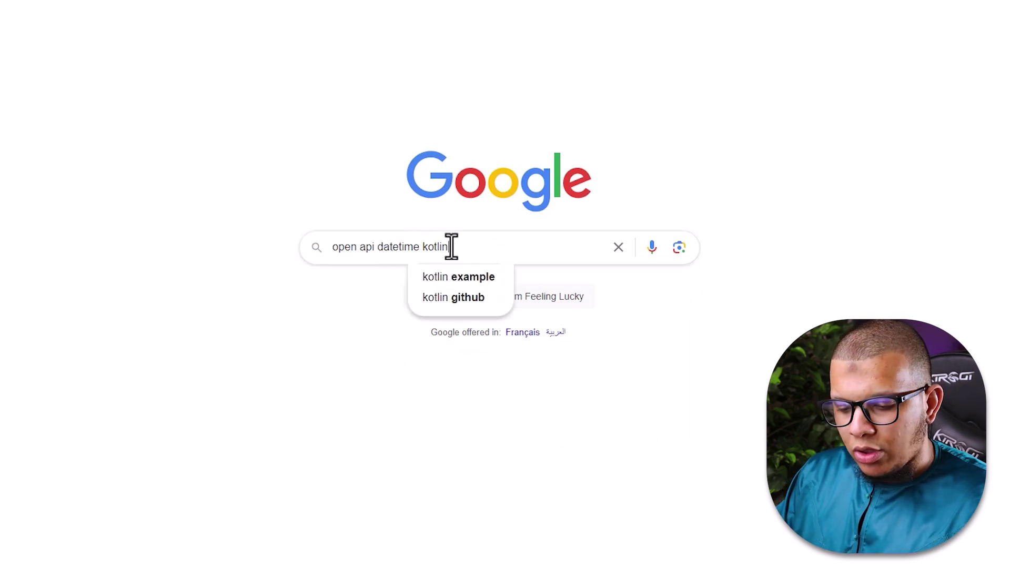
pyautogui.write('x')
pyautogui.press('Return')
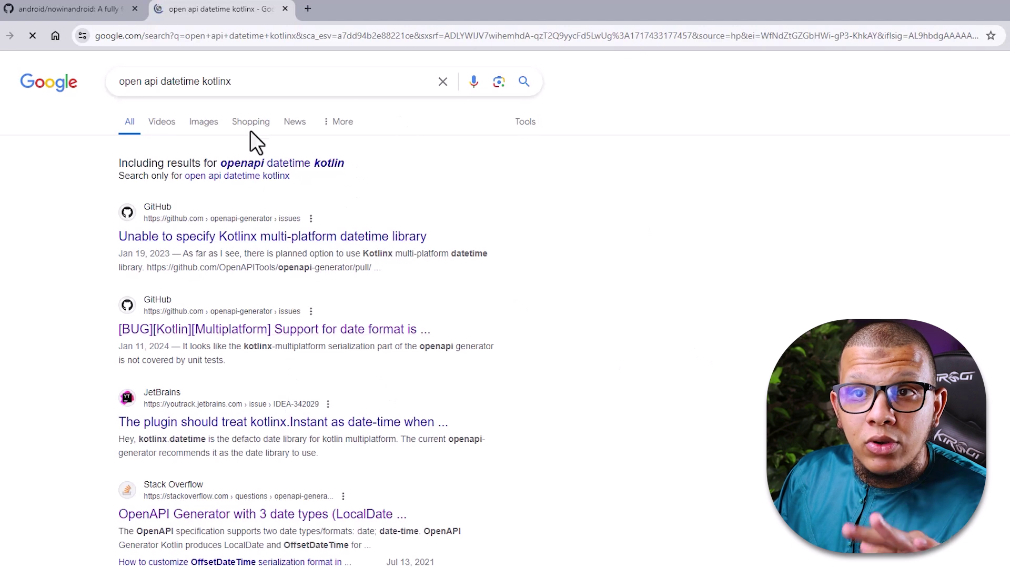
pyautogui.moveTo(230, 81); pyautogui.dragTo(102, 85)
pyautogui.doubleClick(187, 81)
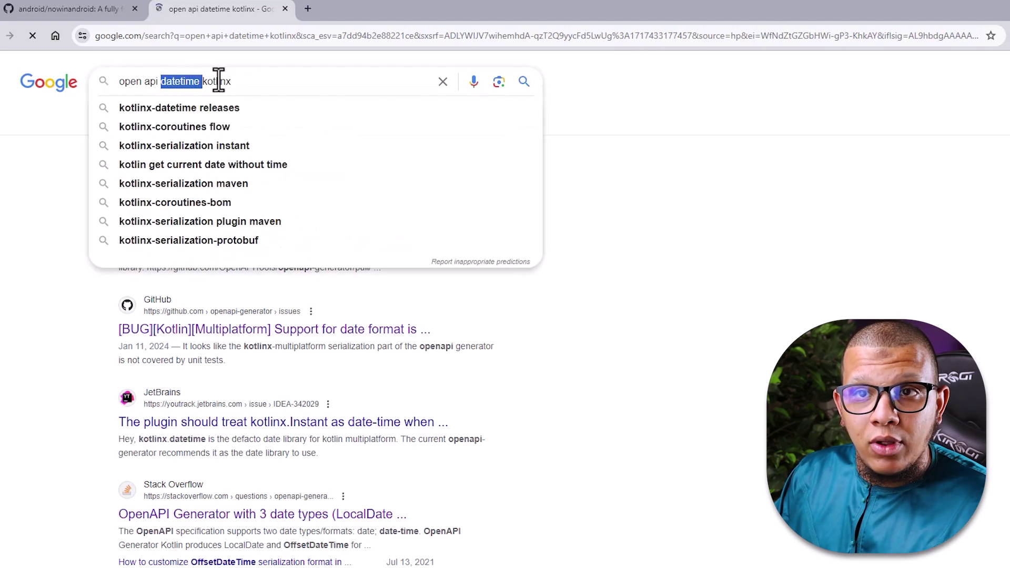
pyautogui.doubleClick(219, 81)
pyautogui.click(55, 330)
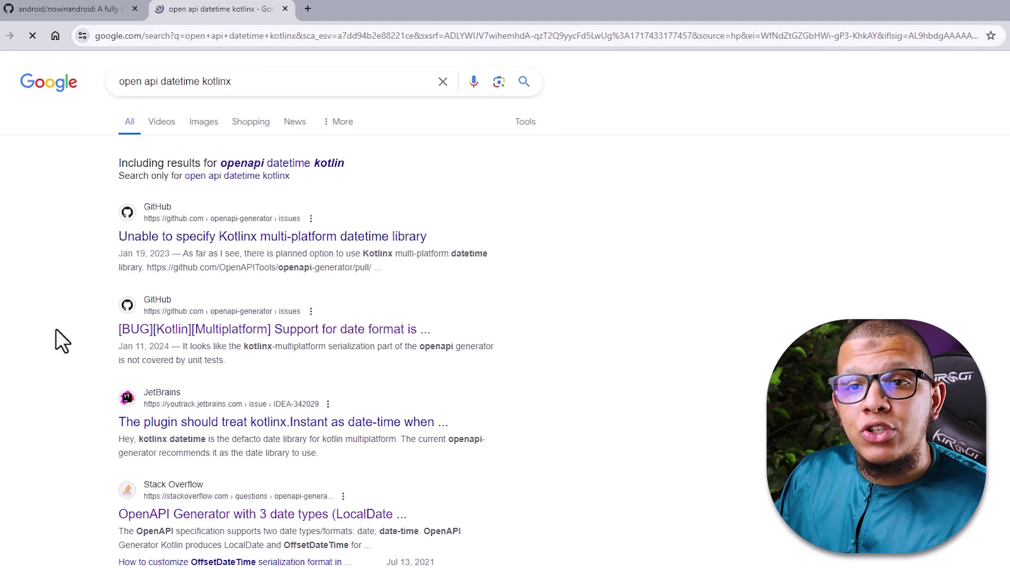
# - Open the two GitHub issues, the JetBrains issue, the Stack Overflow question on 3 date types and the kotlin Generator documentation in background tabs
pyautogui.scroll(-3, 300, 442)
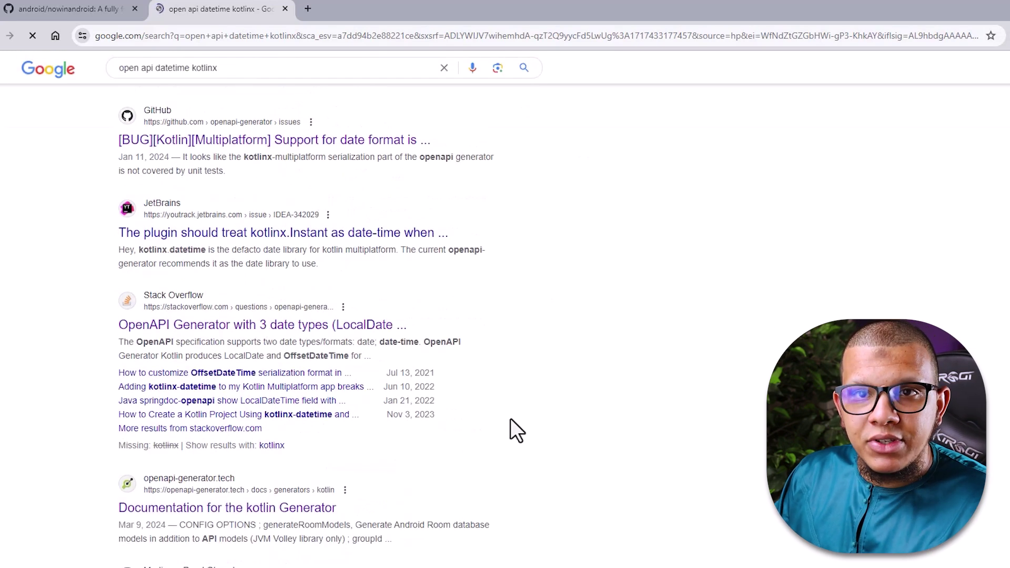
pyautogui.scroll(3, 437, 369)
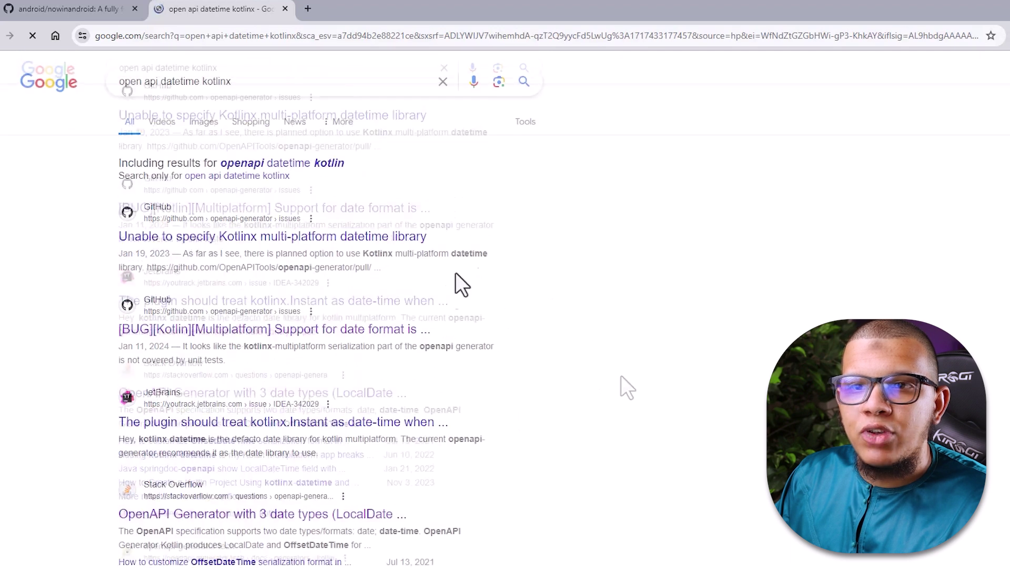
pyautogui.middleClick(292, 236)
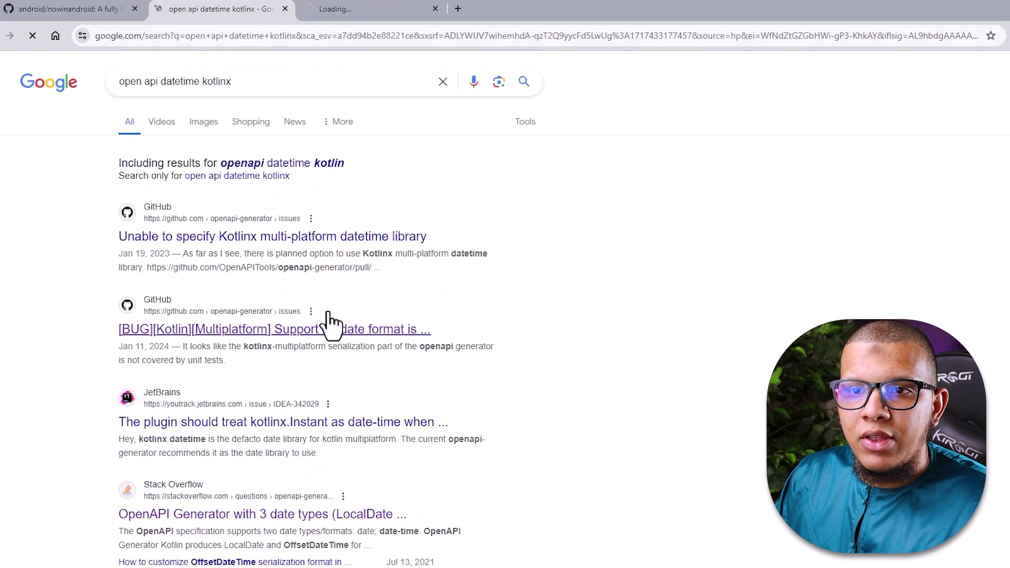
pyautogui.middleClick(311, 330)
pyautogui.scroll(-2, 326, 353)
pyautogui.middleClick(244, 298)
pyautogui.middleClick(269, 389)
pyautogui.scroll(-2, 271, 390)
pyautogui.scroll(-1, 271, 391)
pyautogui.middleClick(239, 446)
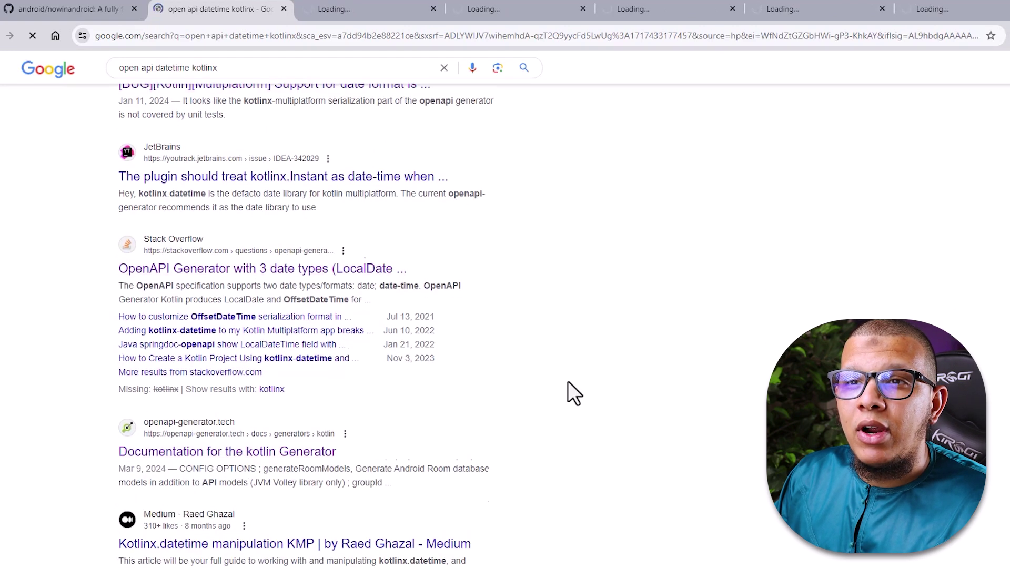
pyautogui.scroll(5, 566, 378)
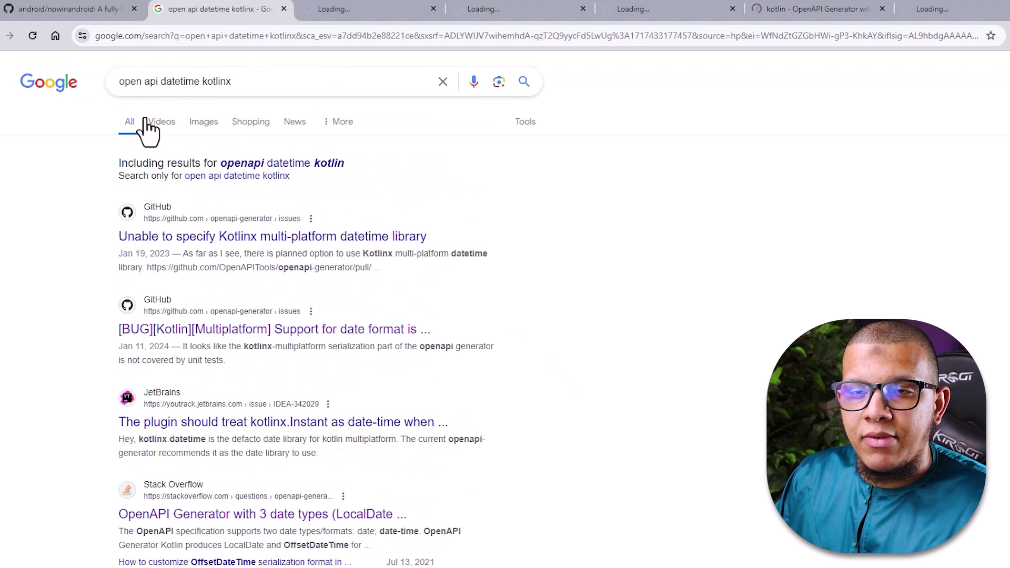
# - Refine the search query to "open api datetime kotlinx-datetime" and run it
pyautogui.doubleClick(214, 84)
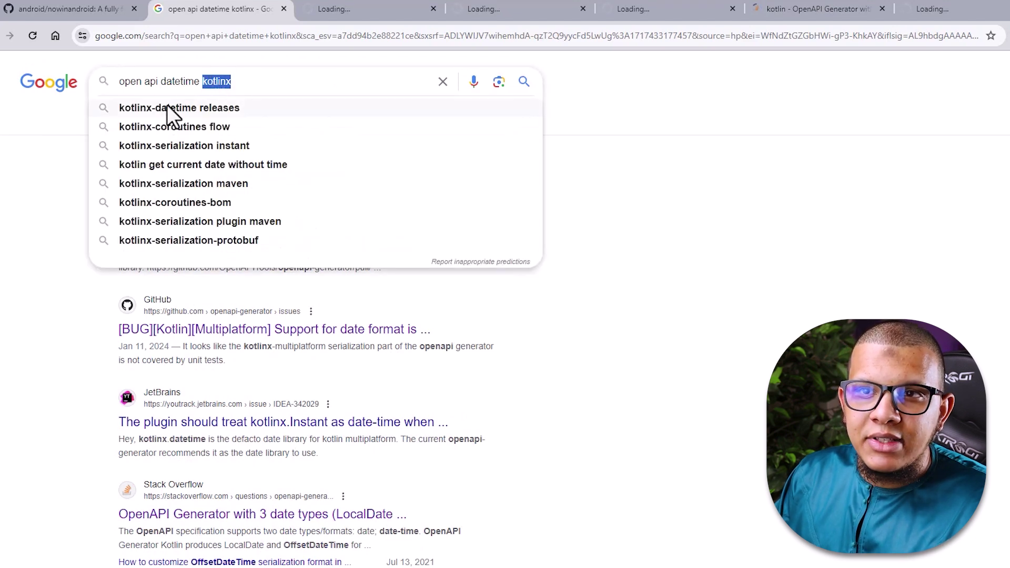
pyautogui.click(259, 81)
pyautogui.write('-da')
pyautogui.write('tetime')
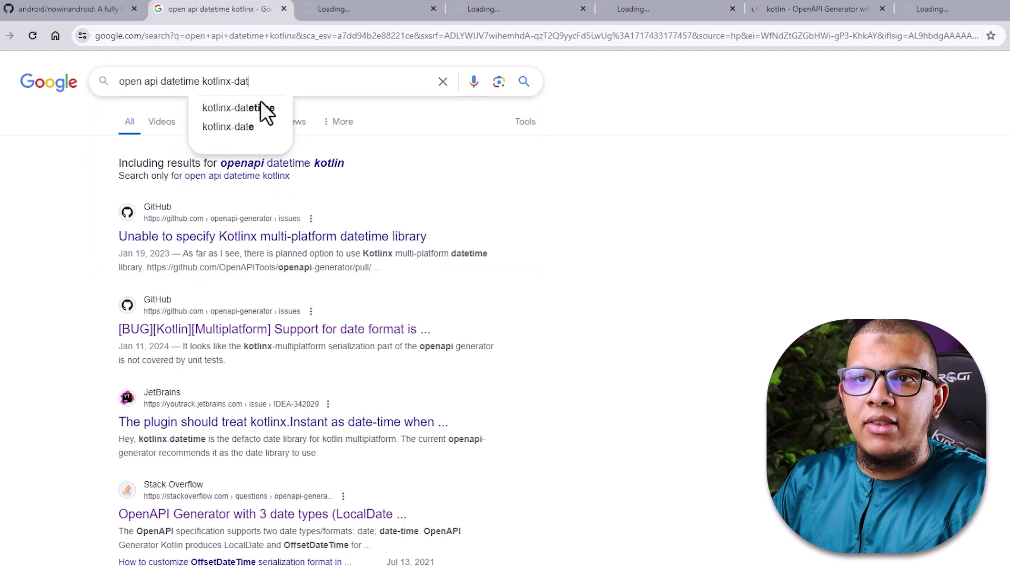
pyautogui.press('Return')
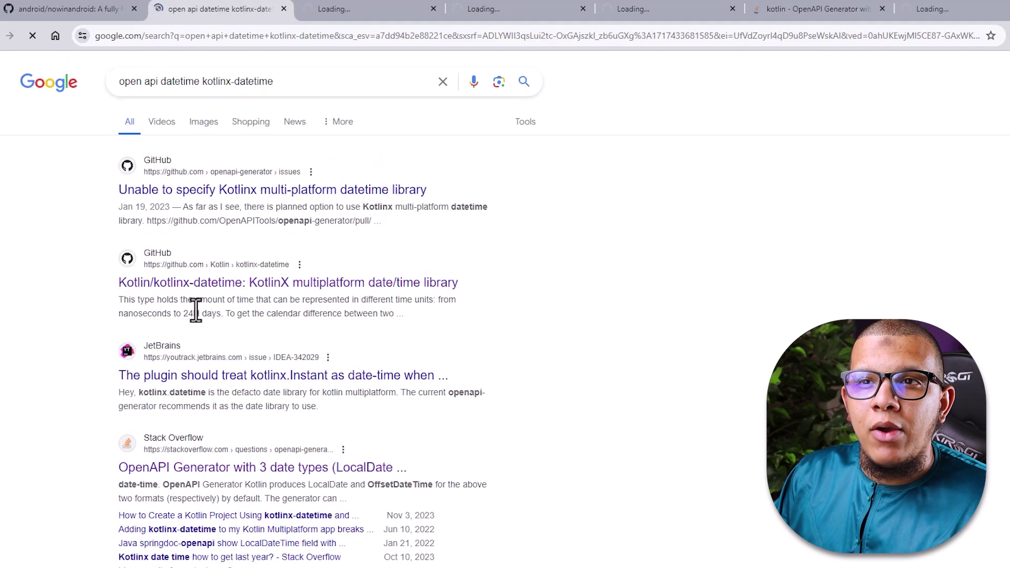
pyautogui.click(297, 83)
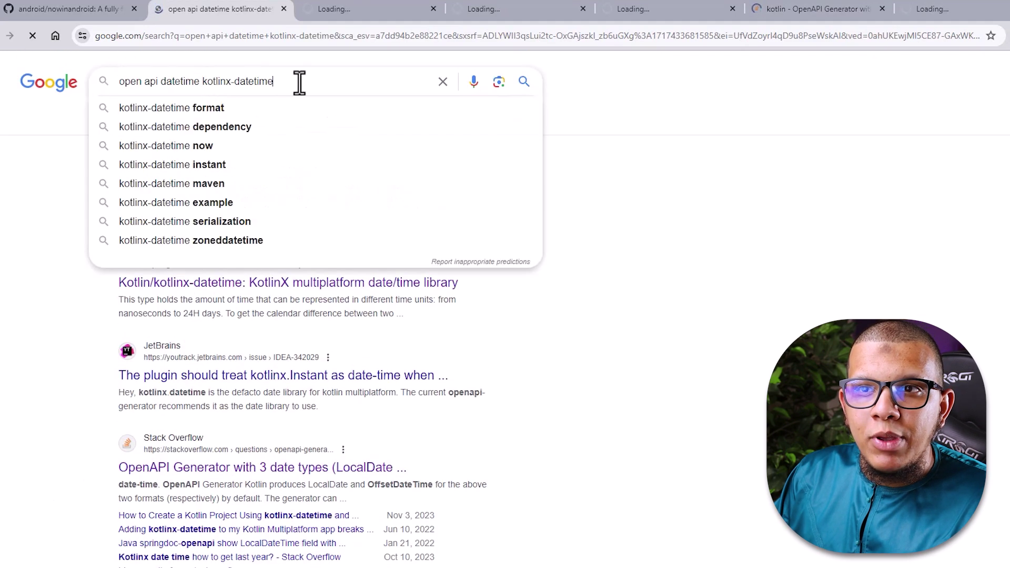
pyautogui.click(27, 253)
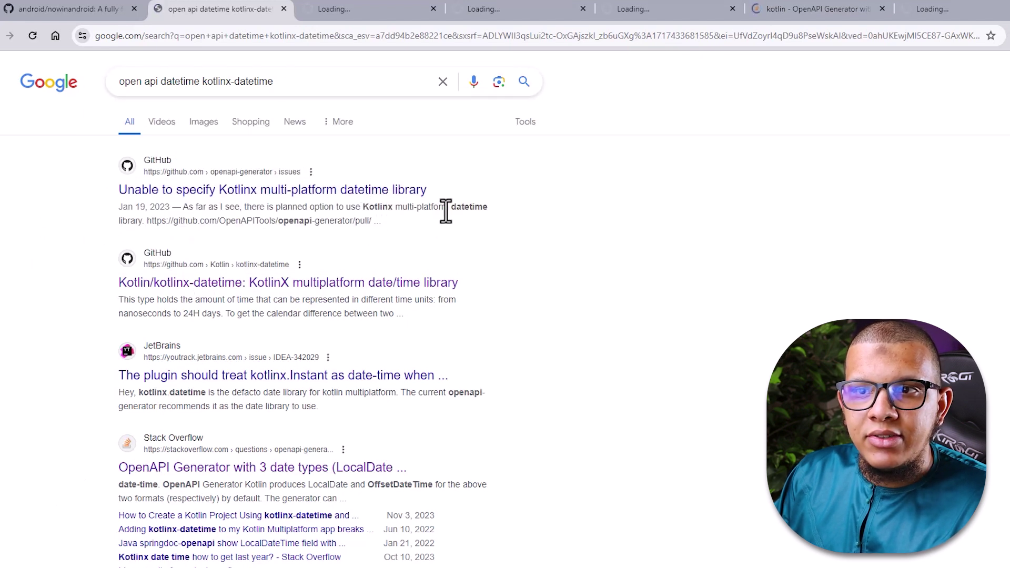
# - Put kotlinx-datetime in double quotes, rerun the search for the exact phrase, and check it in the first result's snippet
pyautogui.click(285, 85)
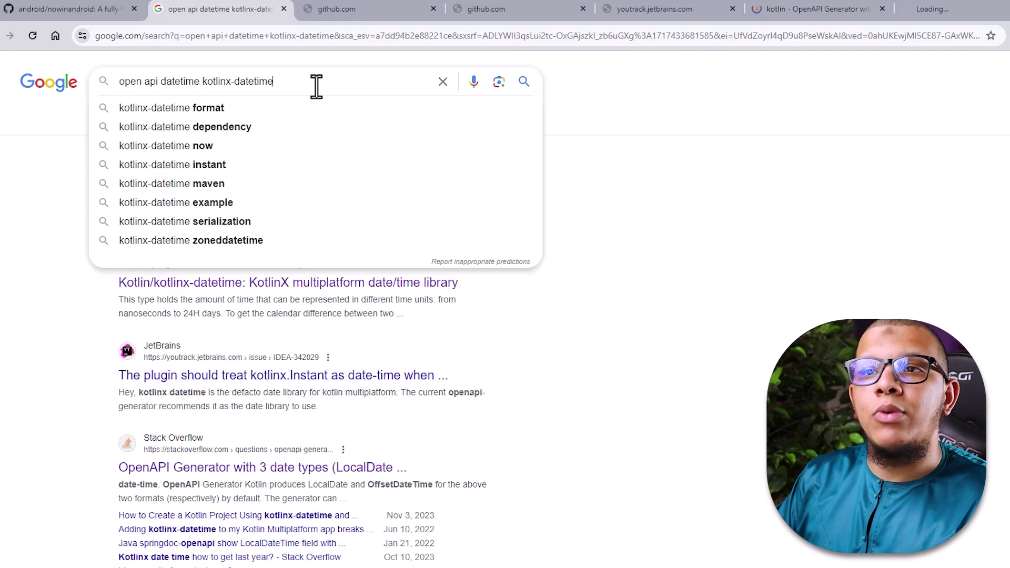
pyautogui.write('"')
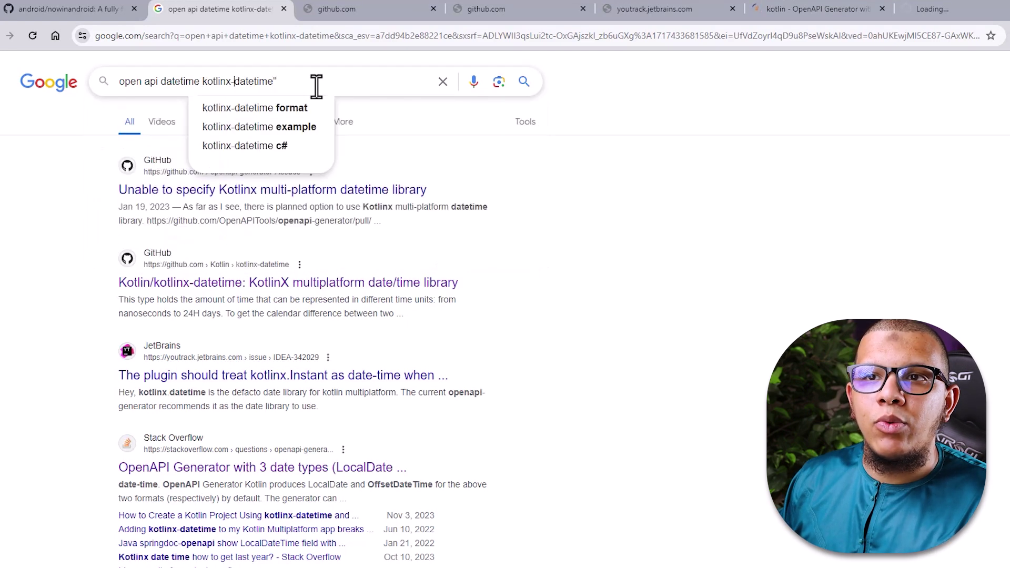
pyautogui.write('"')
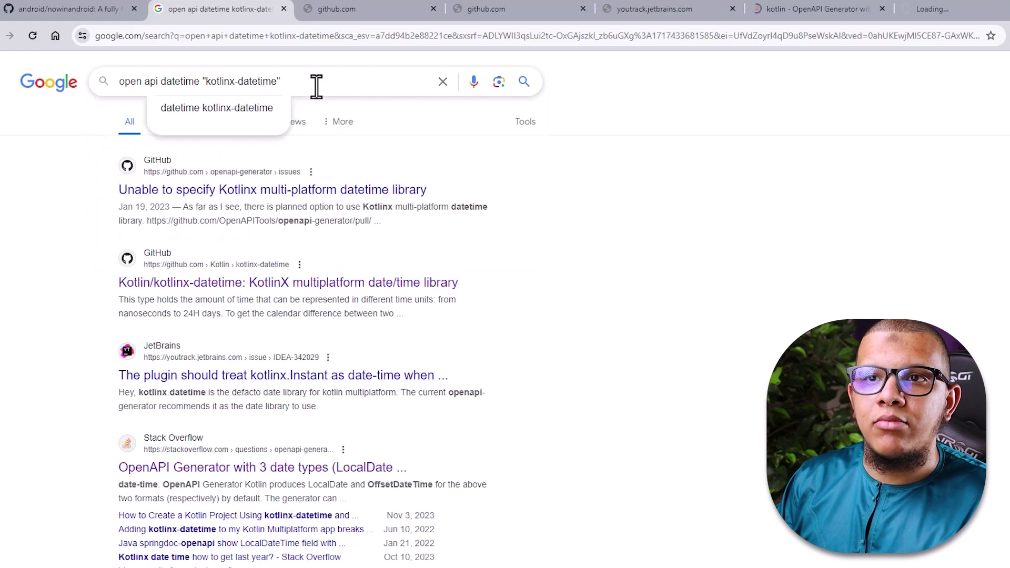
pyautogui.press('Return')
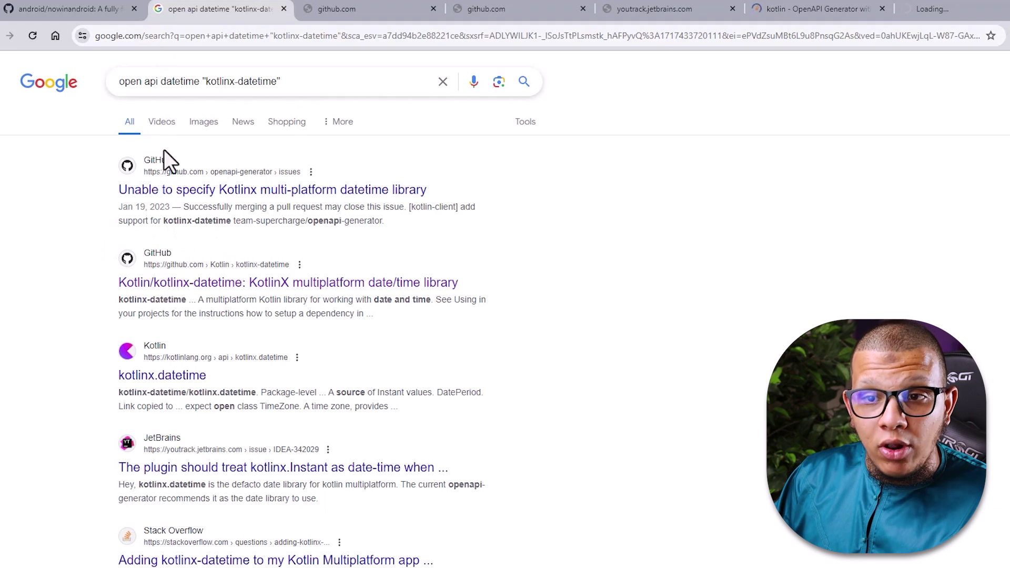
pyautogui.moveTo(163, 221); pyautogui.dragTo(201, 226)
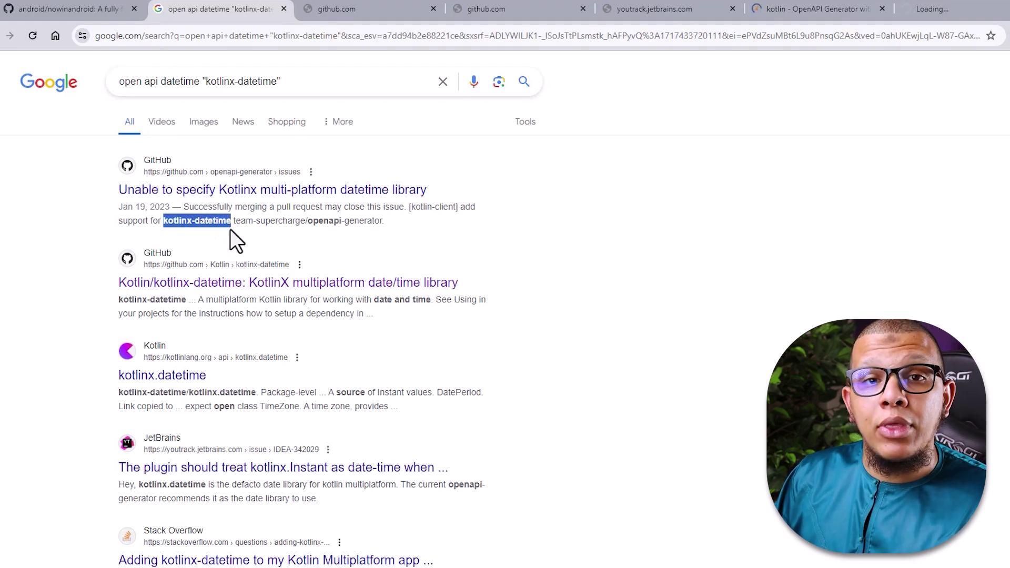
pyautogui.click(58, 386)
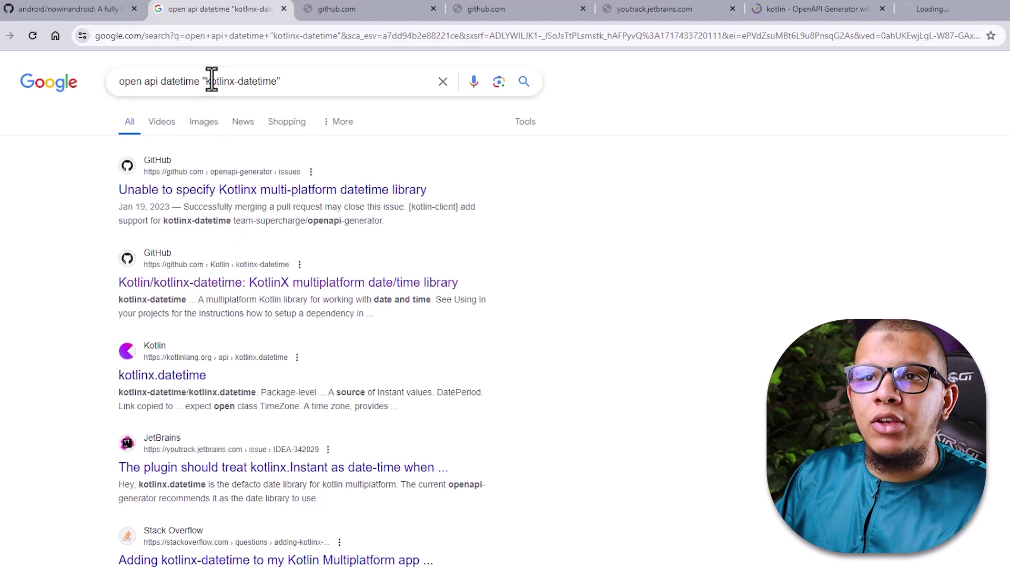
# - Exclude results that mention multiplatform by adding -multiplatform at the end of the query, and run the search
pyautogui.click(278, 82)
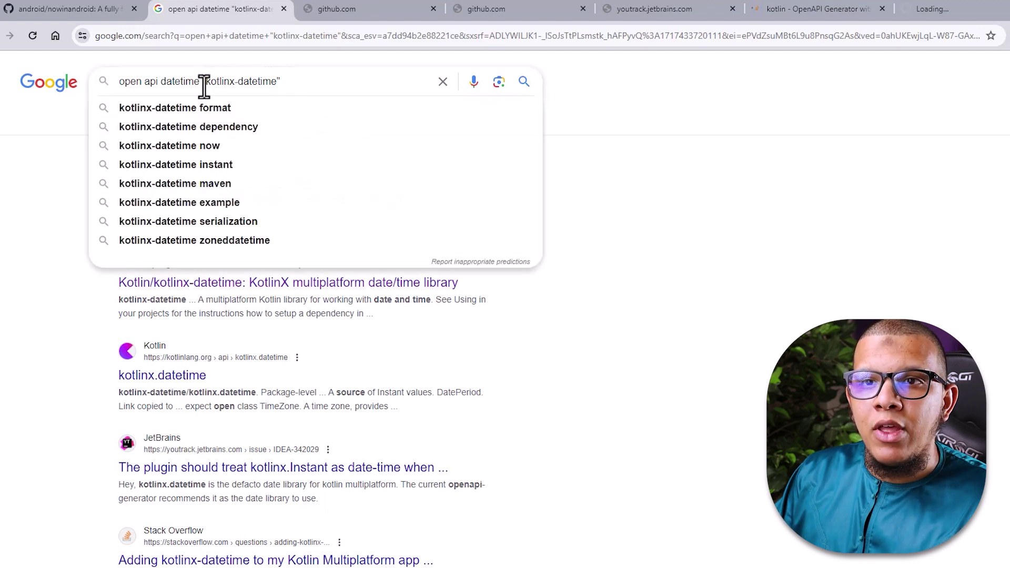
pyautogui.click(42, 271)
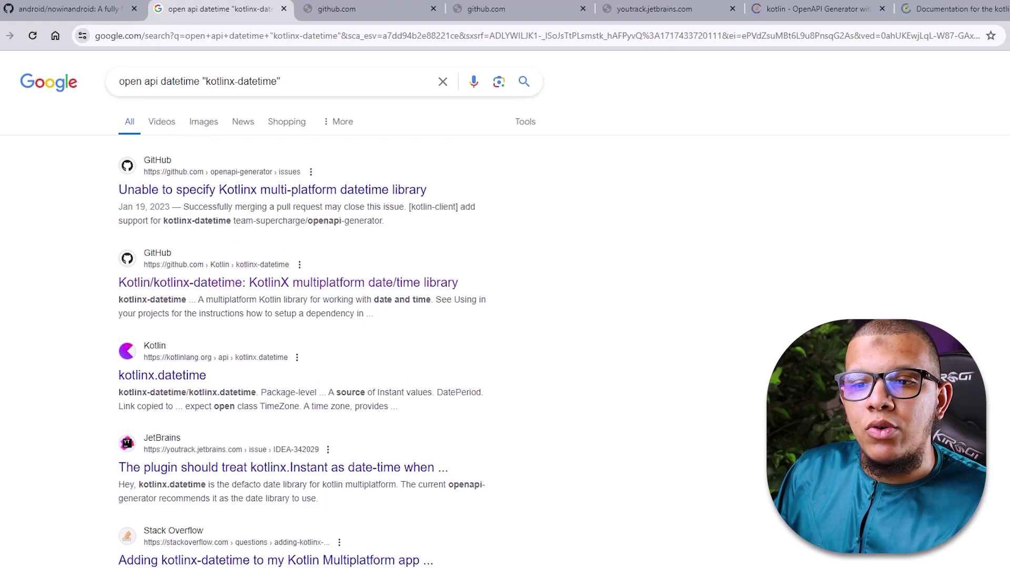
pyautogui.scroll(-1, 293, 552)
pyautogui.scroll(1, 336, 123)
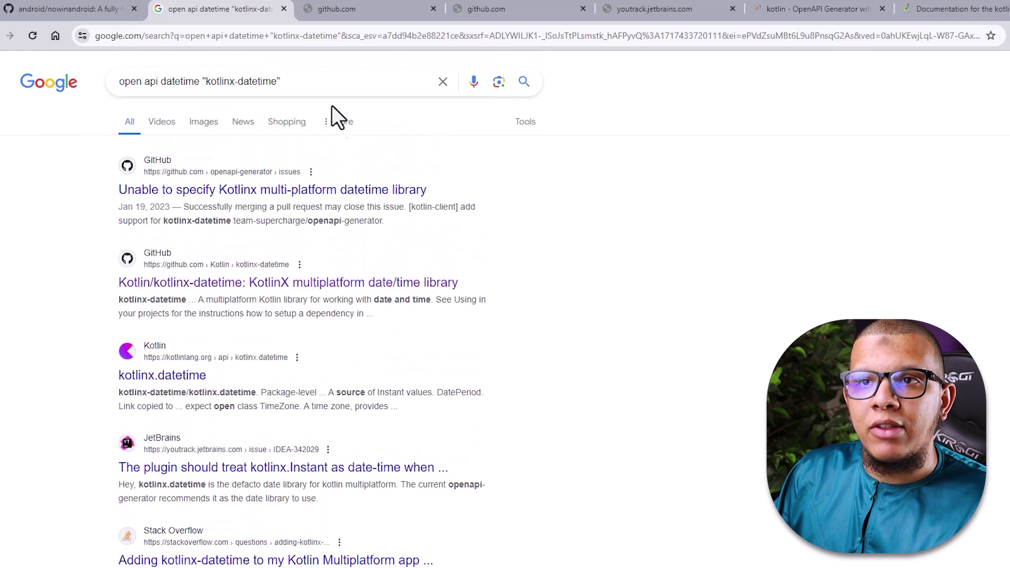
pyautogui.click(339, 88)
pyautogui.write('-')
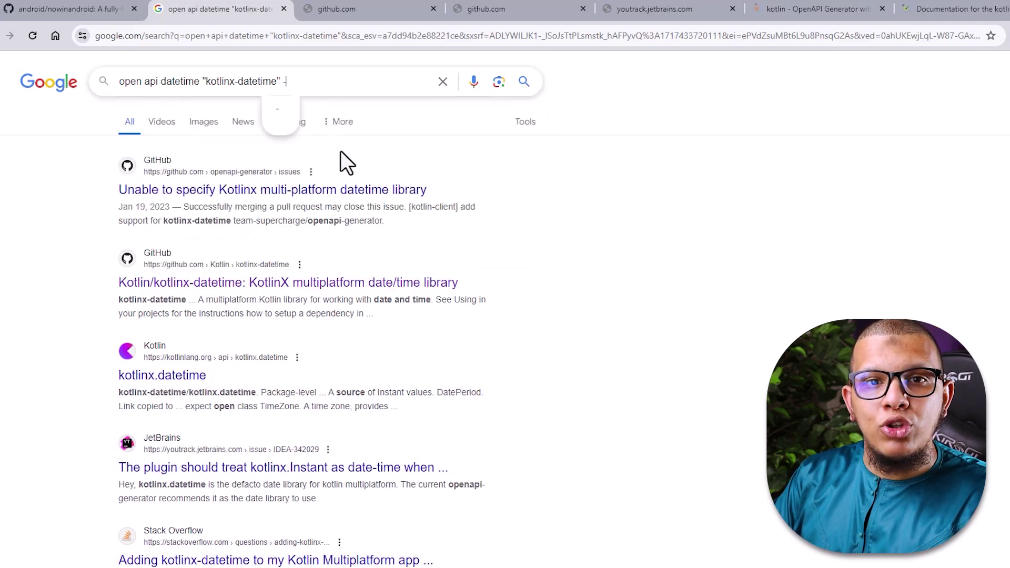
pyautogui.write('multi')
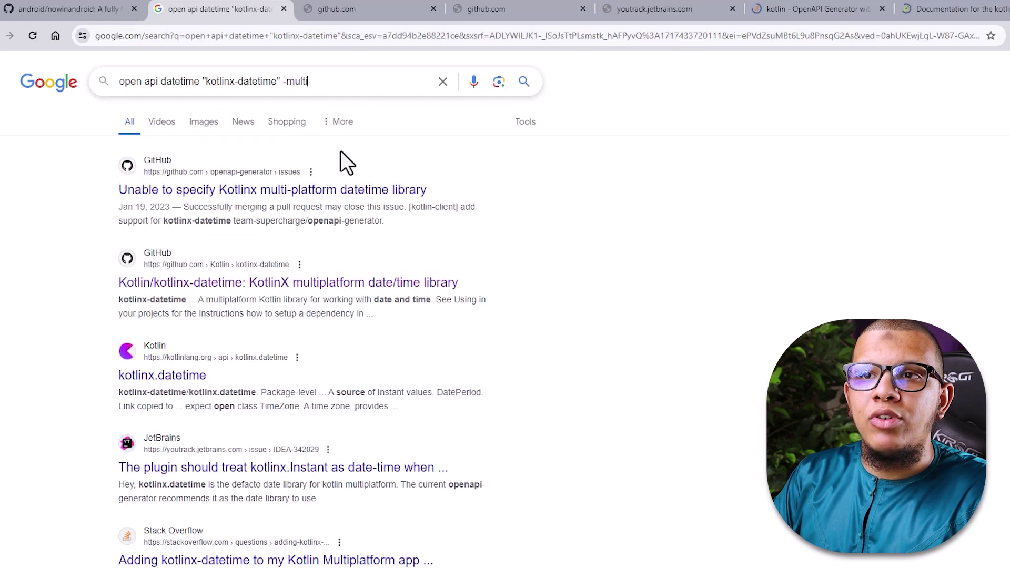
pyautogui.write('platform')
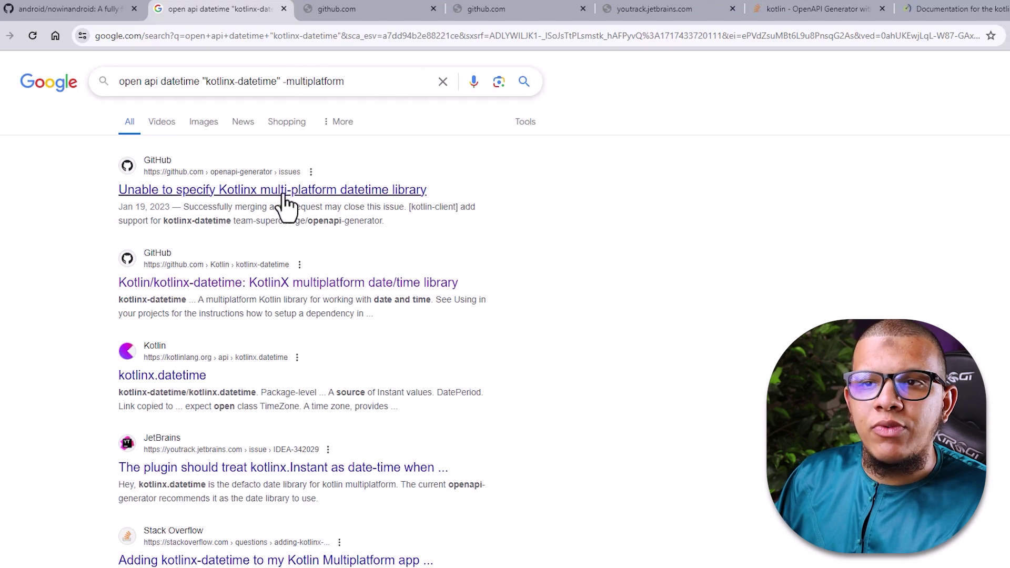
pyautogui.press('Return')
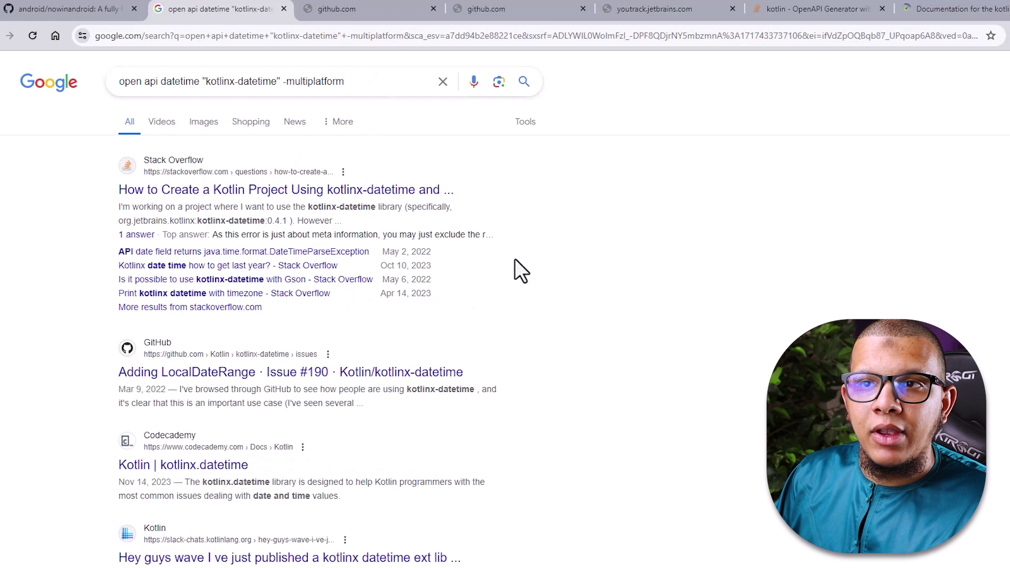
# - Look through the results, and limit the search to GitHub by adding site:github.com at the end of the query
pyautogui.click(278, 83)
pyautogui.doubleClick(203, 82)
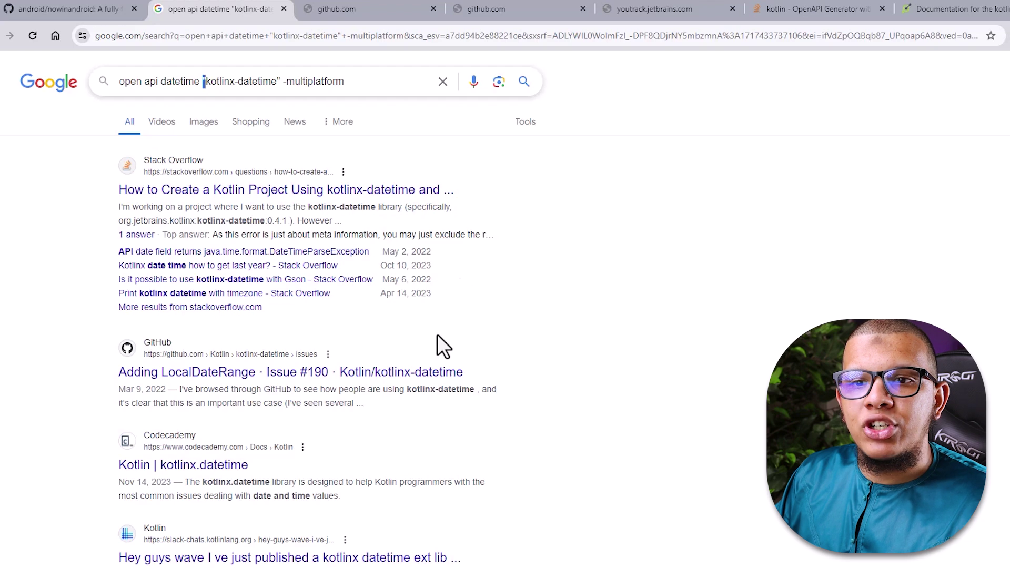
pyautogui.scroll(-10, 442, 342)
pyautogui.scroll(-3, 439, 367)
pyautogui.scroll(13, 440, 368)
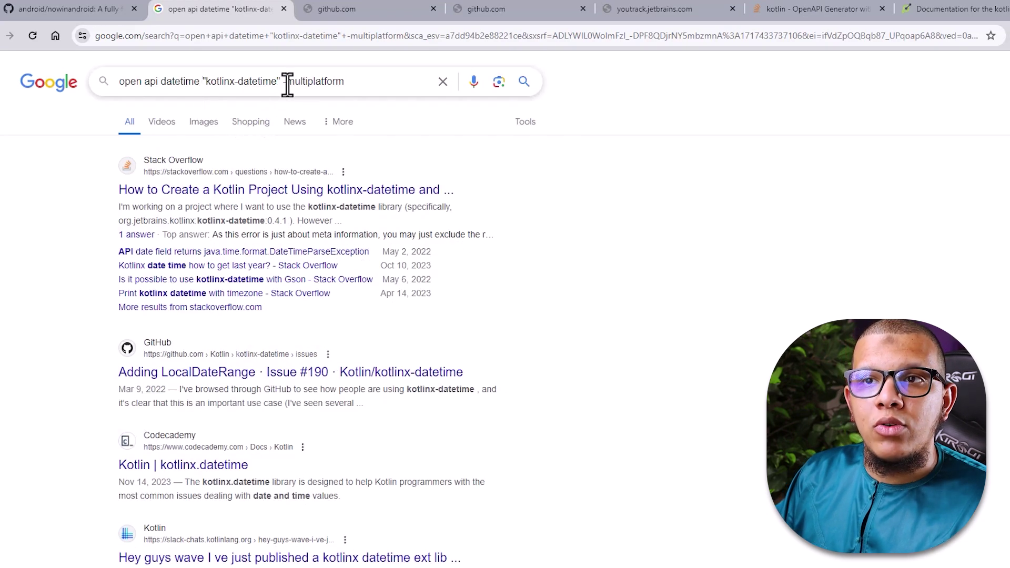
pyautogui.click(367, 81)
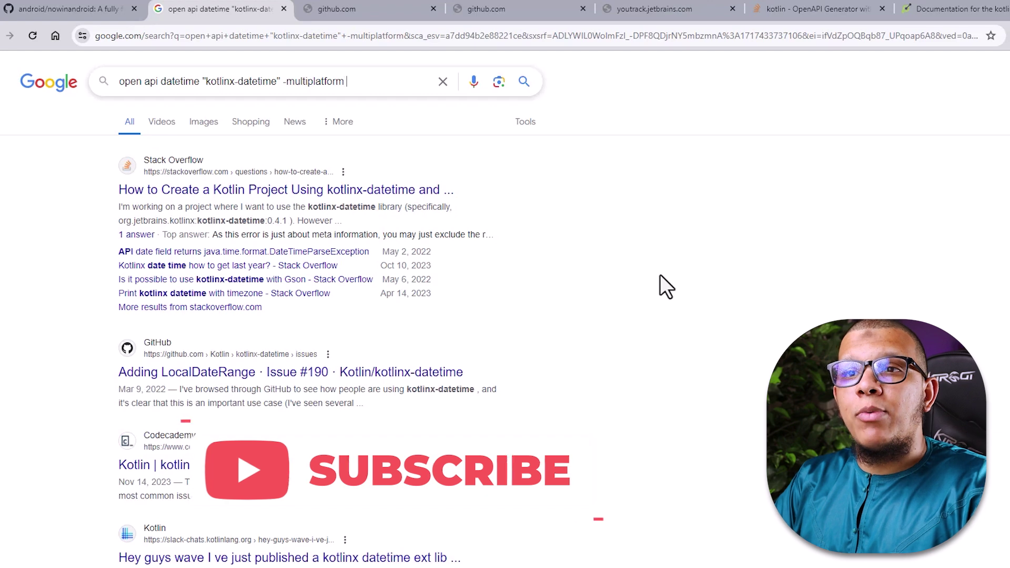
pyautogui.write('site:')
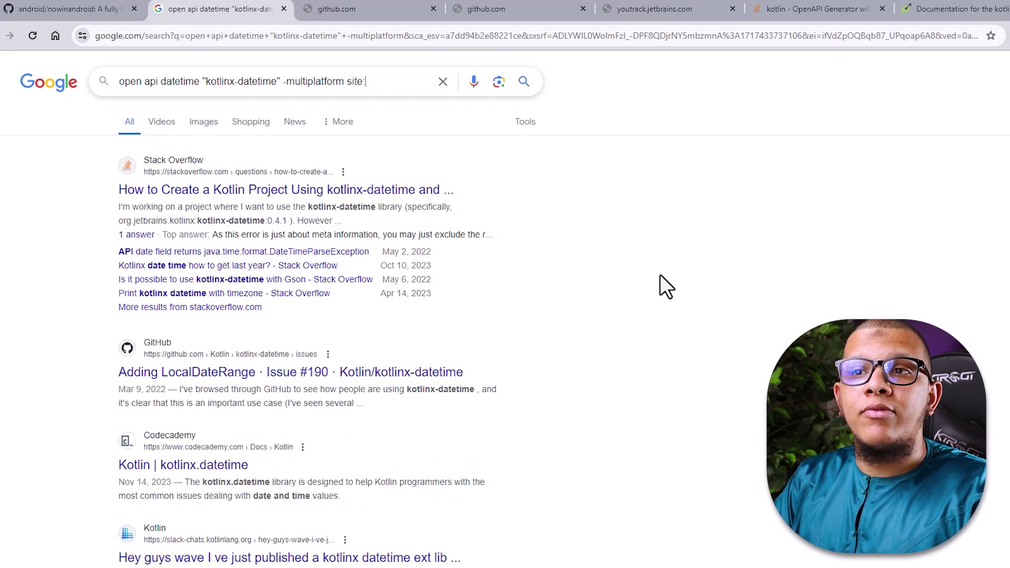
pyautogui.write('hithub.com')
pyautogui.press('Return')
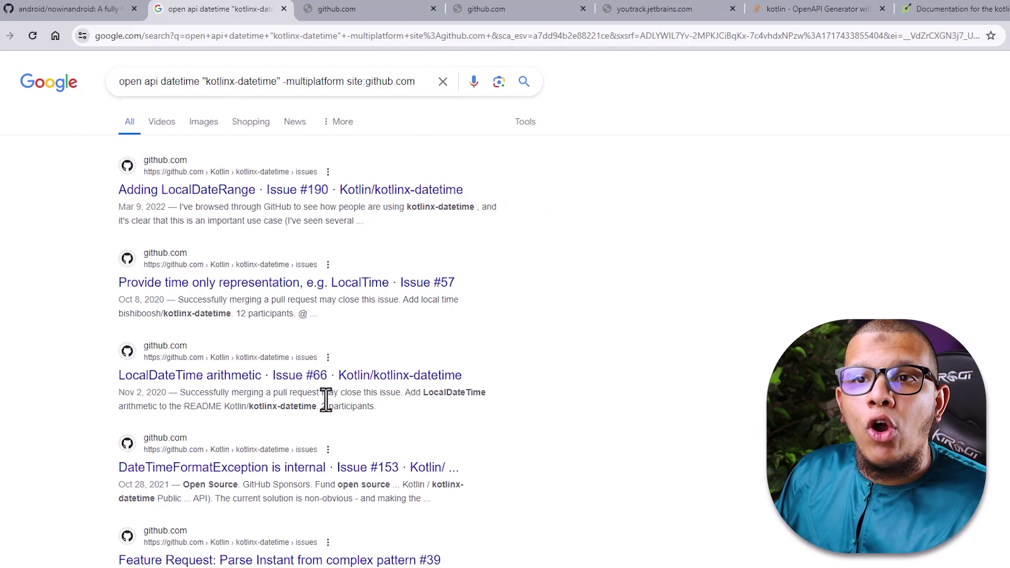
# - Change the site filter in the query to site:stackoverflow.com, run the search, and look through the results
pyautogui.scroll(-5, 179, 305)
pyautogui.scroll(5, 190, 418)
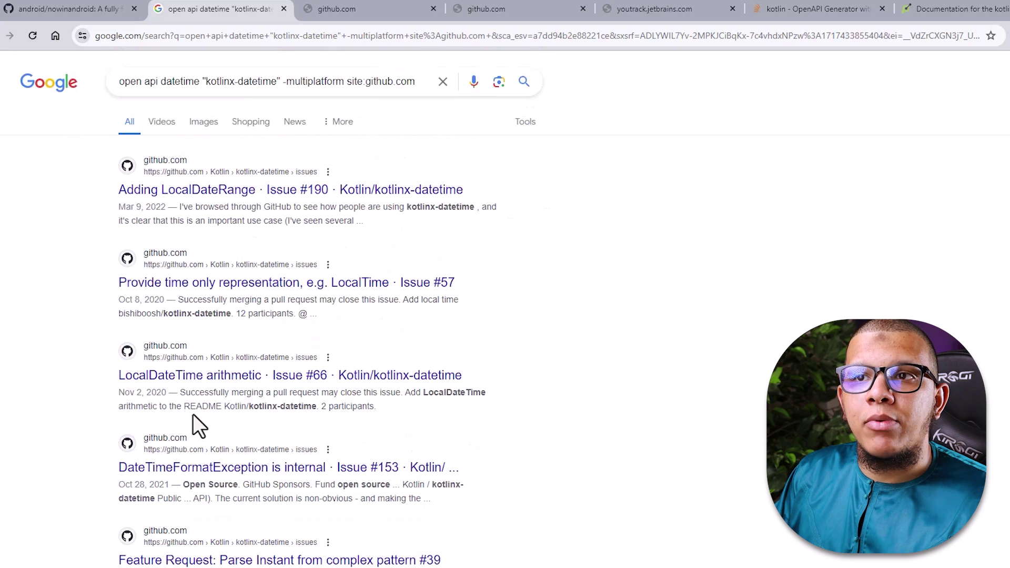
pyautogui.doubleClick(385, 89)
pyautogui.write('stack')
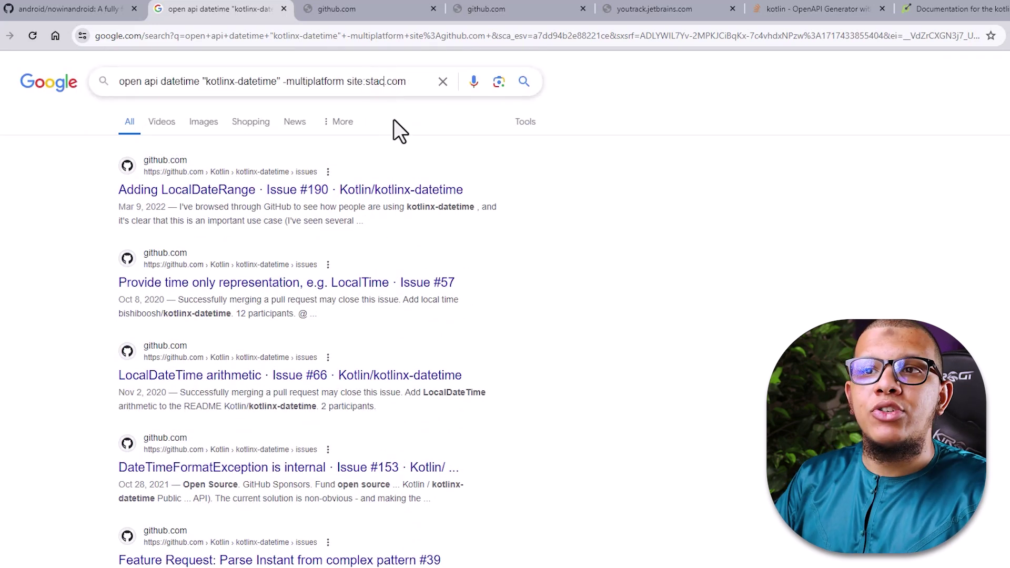
pyautogui.write('overflo')
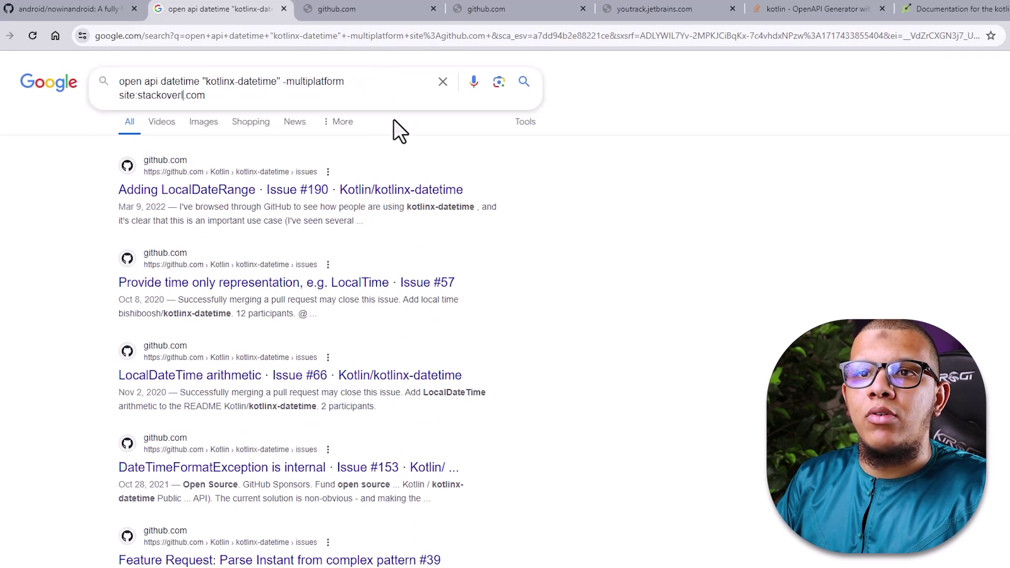
pyautogui.write('w')
pyautogui.press('Return')
pyautogui.scroll(-7, 234, 372)
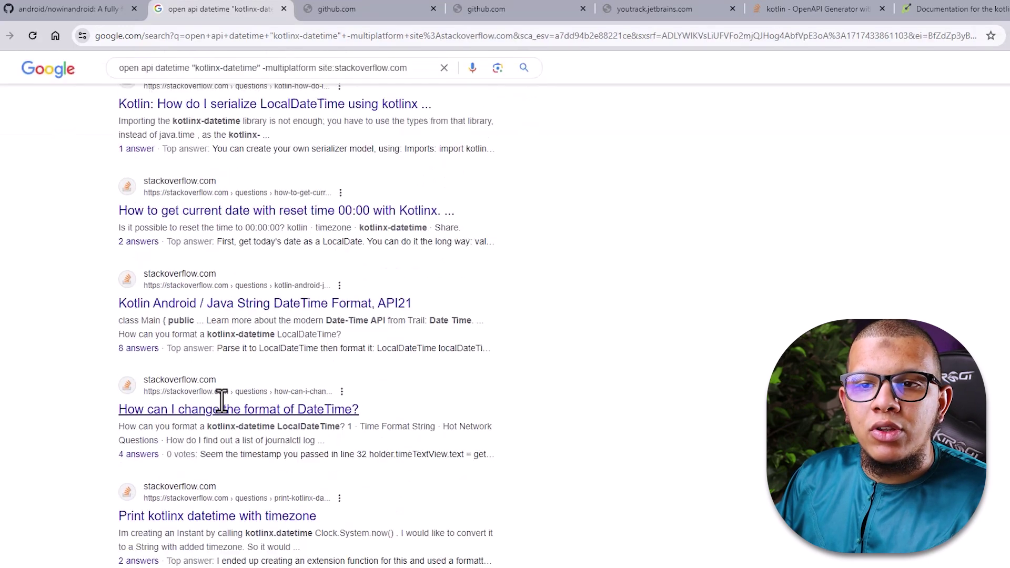
# - Limit the Stack Overflow search to recent content by adding after:2023 at the end of the query, and run it
pyautogui.scroll(7, 231, 434)
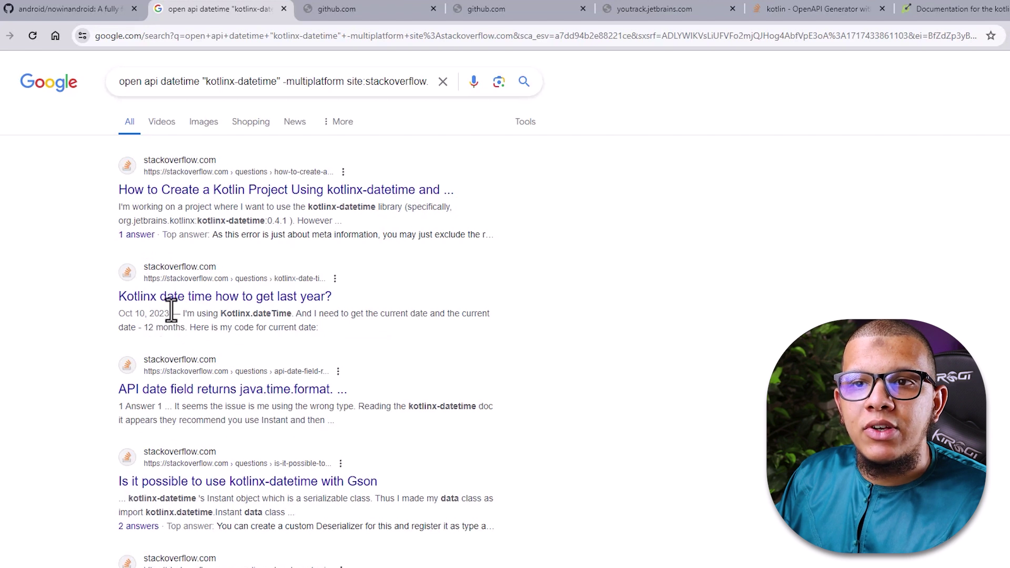
pyautogui.click(380, 84)
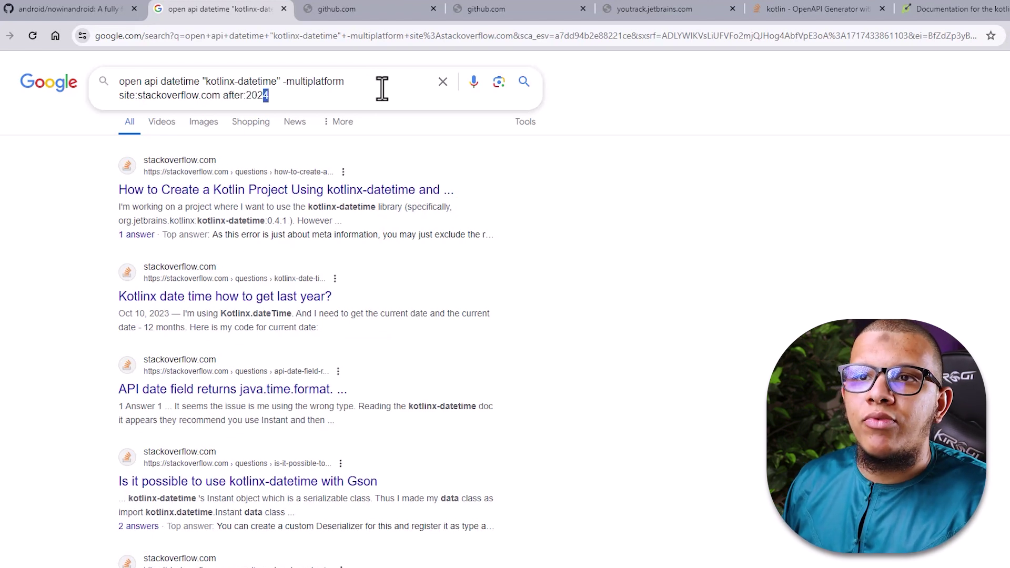
pyautogui.press('Return')
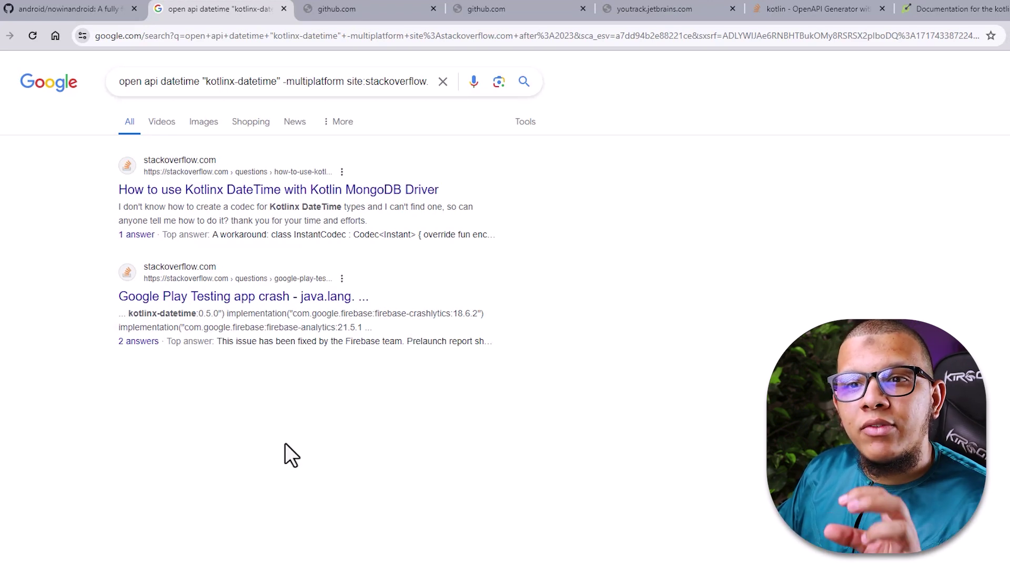
# - Open the "Google Play Testing app crash" result in a new tab, check the question page, and close it
pyautogui.middleClick(184, 297)
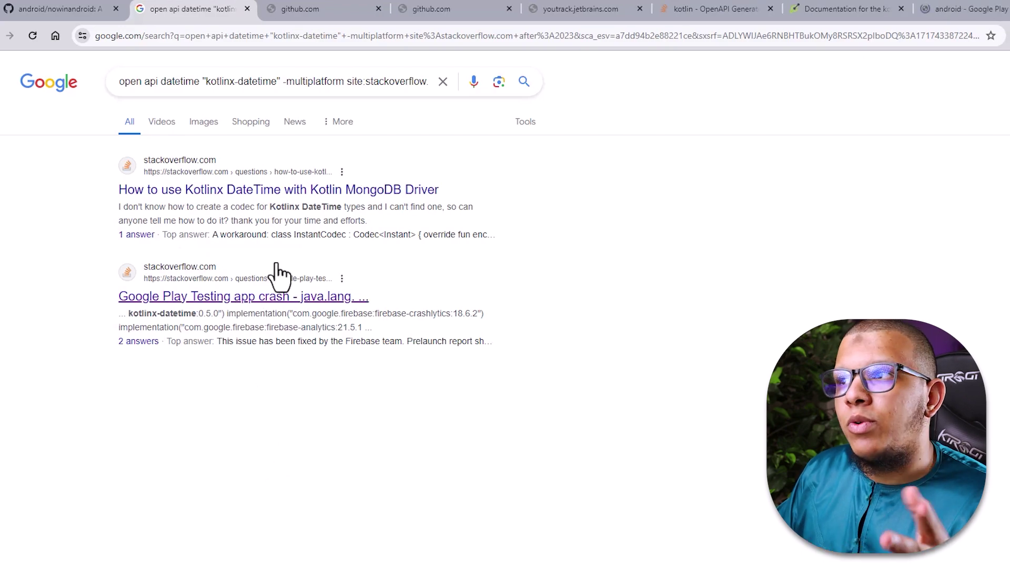
pyautogui.click(973, 15)
pyautogui.moveTo(312, 183); pyautogui.dragTo(337, 182)
pyautogui.scroll(-6, 421, 463)
pyautogui.scroll(6, 453, 460)
pyautogui.hotkey('ctrl', 'w')
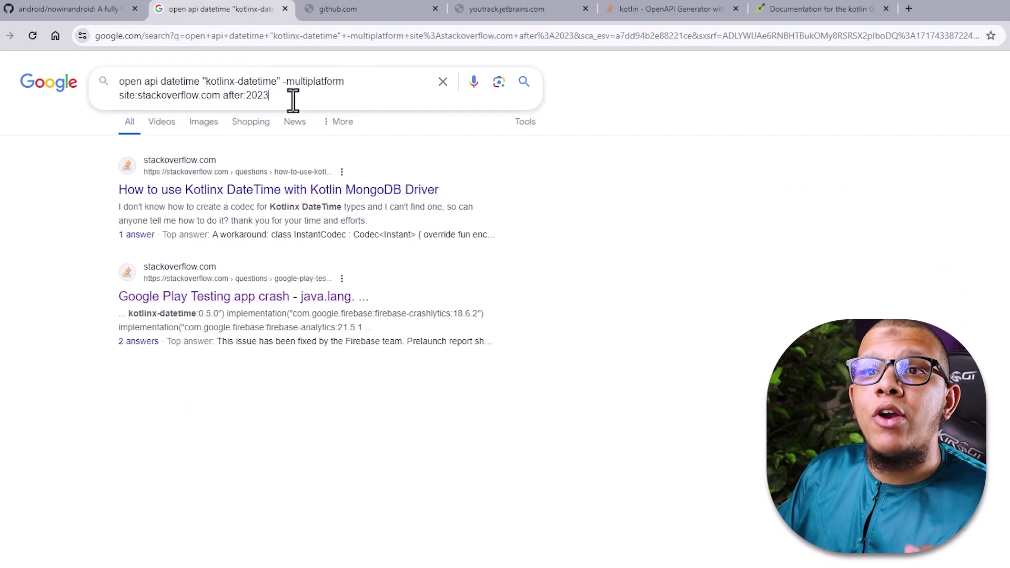
pyautogui.moveTo(278, 95); pyautogui.dragTo(121, 83)
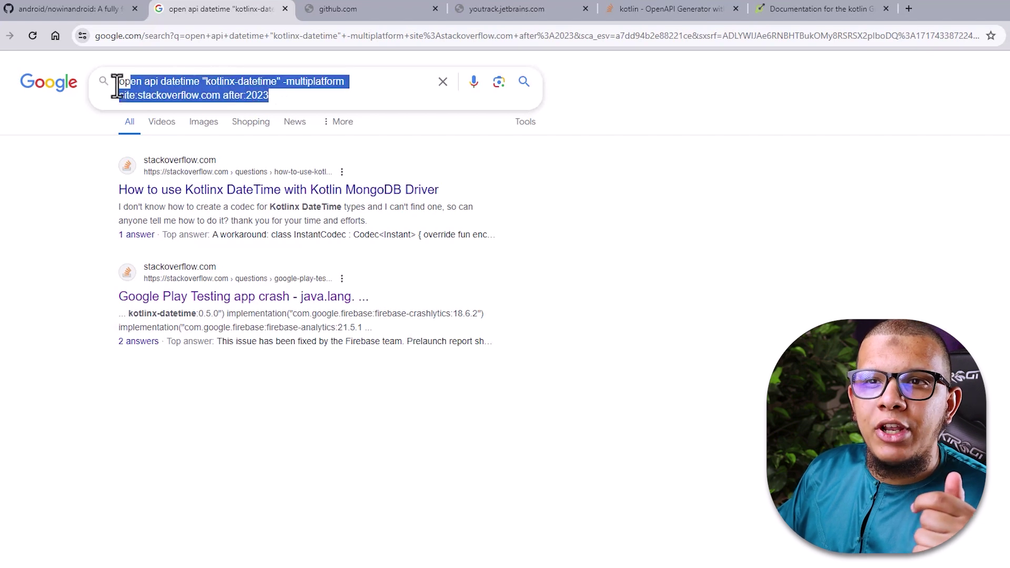
pyautogui.press('Right')
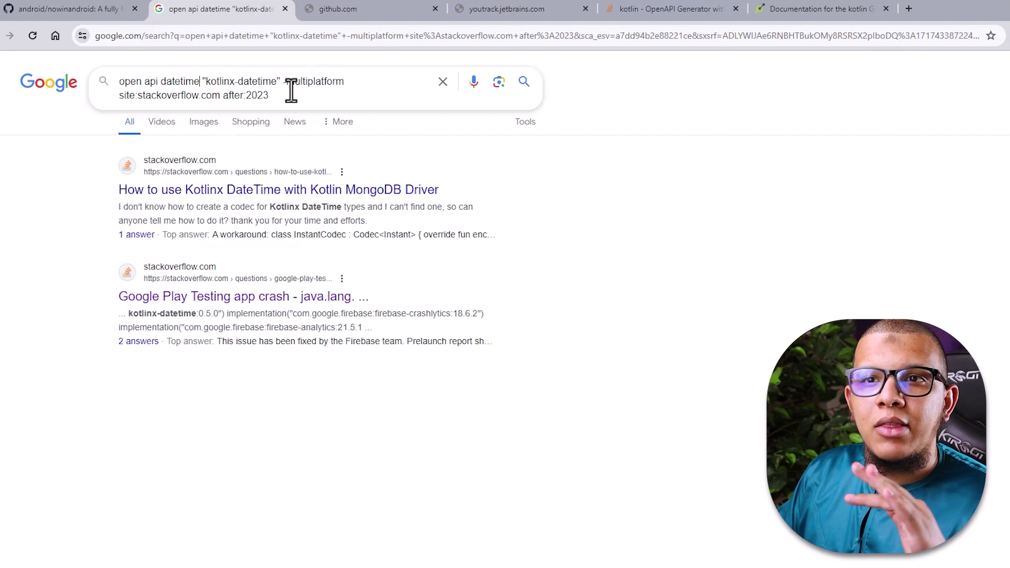
pyautogui.doubleClick(234, 95)
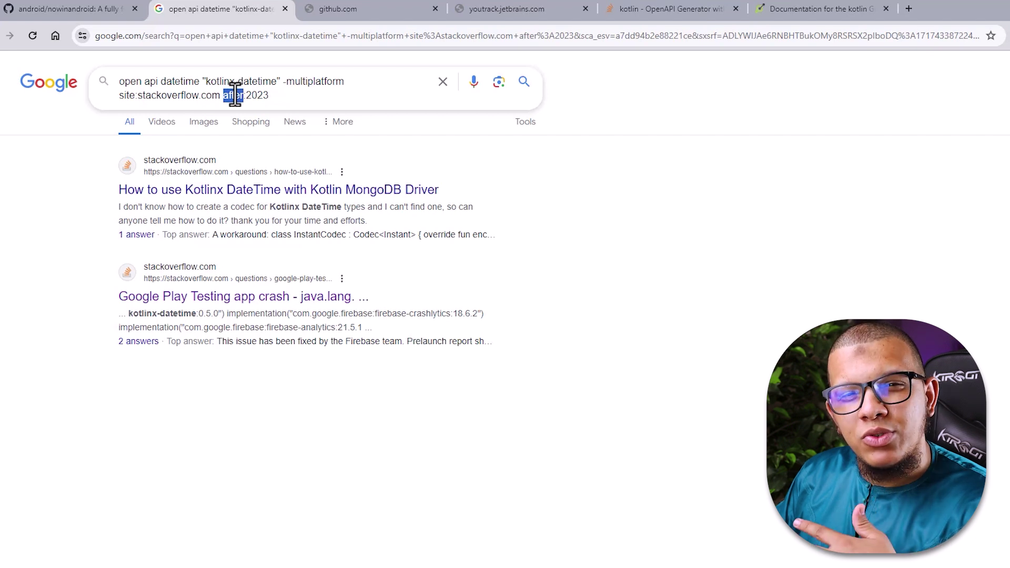
pyautogui.click(332, 96)
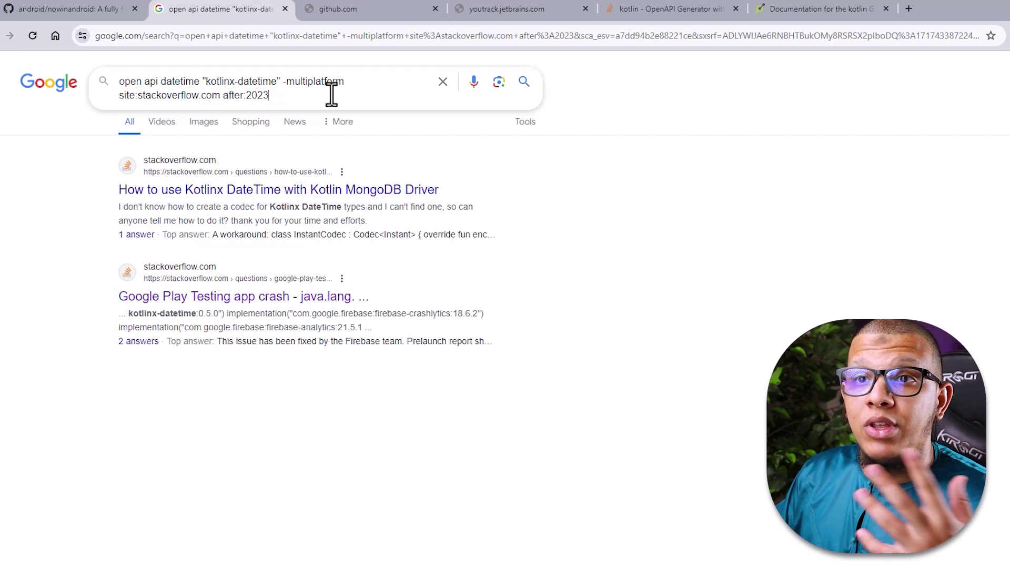
pyautogui.click(368, 518)
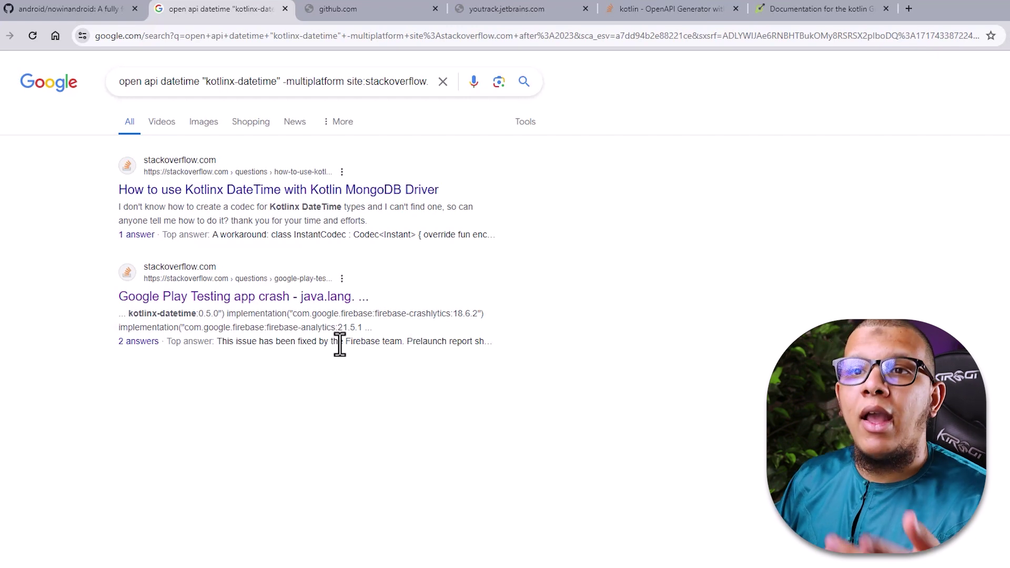
# - Remove the double quotes around kotlinx-datetime, delete the exclusion, site and date filters following it, and rerun the search
pyautogui.click(274, 86)
pyautogui.press('Delete')
pyautogui.hotkey('ctrl', 'Left')
pyautogui.press('BackSpace')
pyautogui.hotkey('ctrl', 'Right')
pyautogui.hotkey('ctrl', 'Right')
pyautogui.press('Delete')
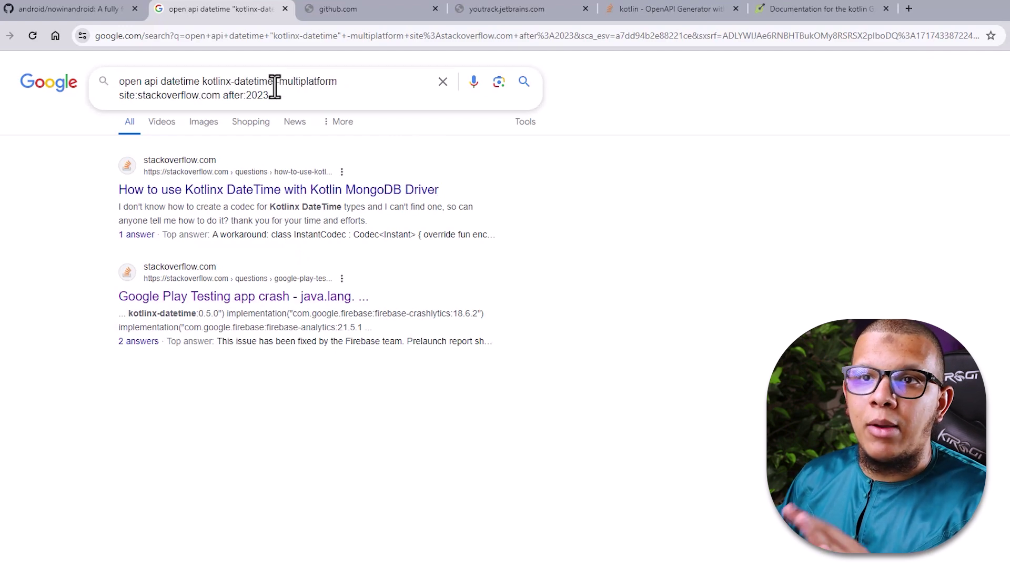
pyautogui.hotkey('ctrl', 'shift', 'End')
pyautogui.press('Delete')
pyautogui.press('Return')
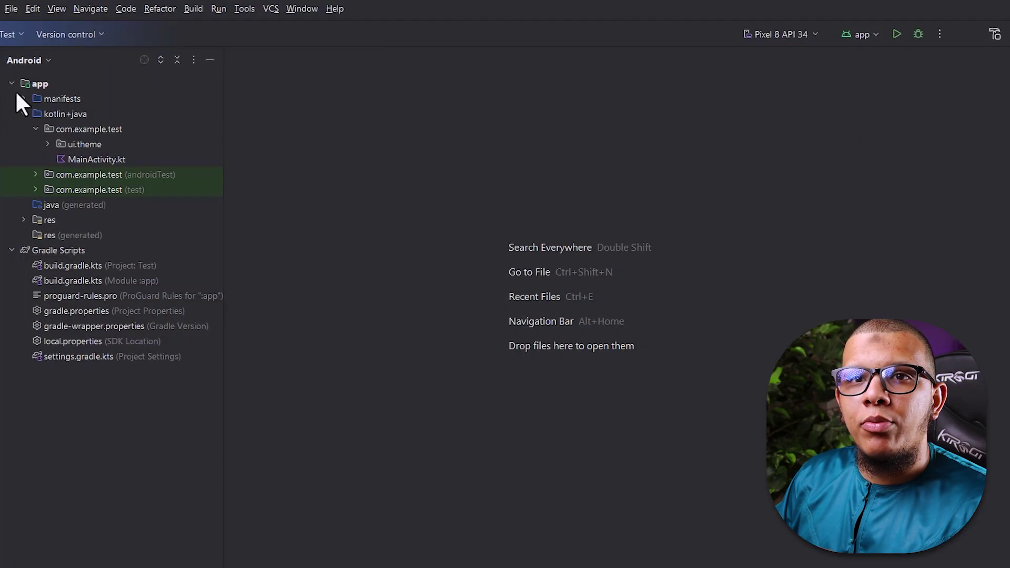
pyautogui.click(13, 84)
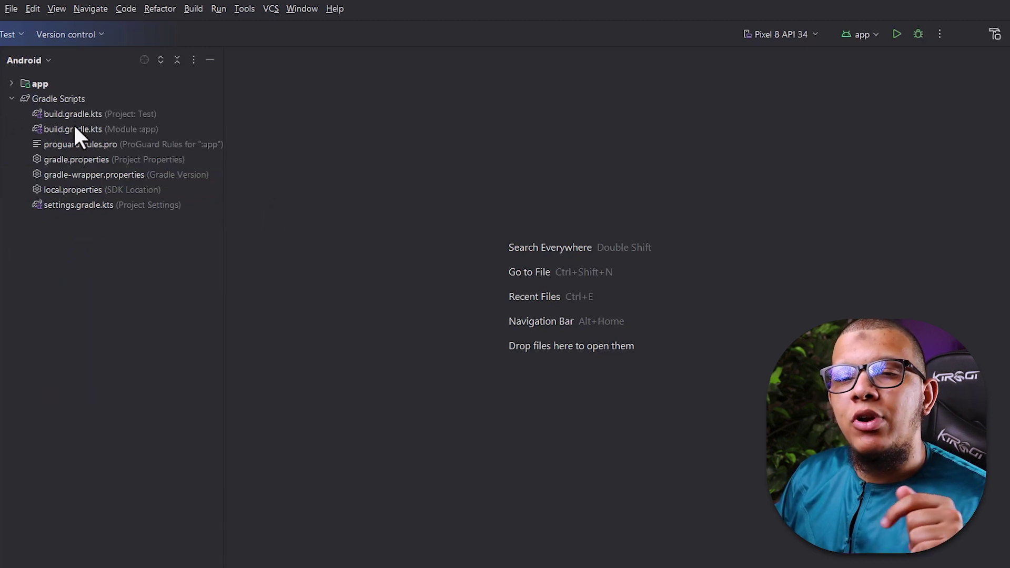
pyautogui.press('shift')
pyautogui.press('shift')
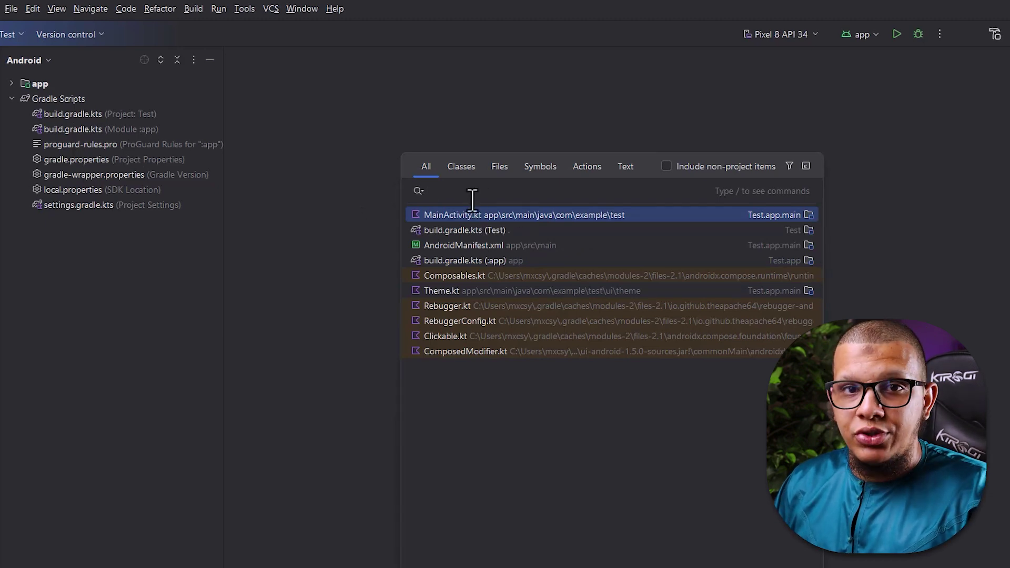
# - In Android Studio, open MainActivity.kt from the com.example.test package and place the cursor on the empty line above the goAsync function
pyautogui.doubleClick(52, 86)
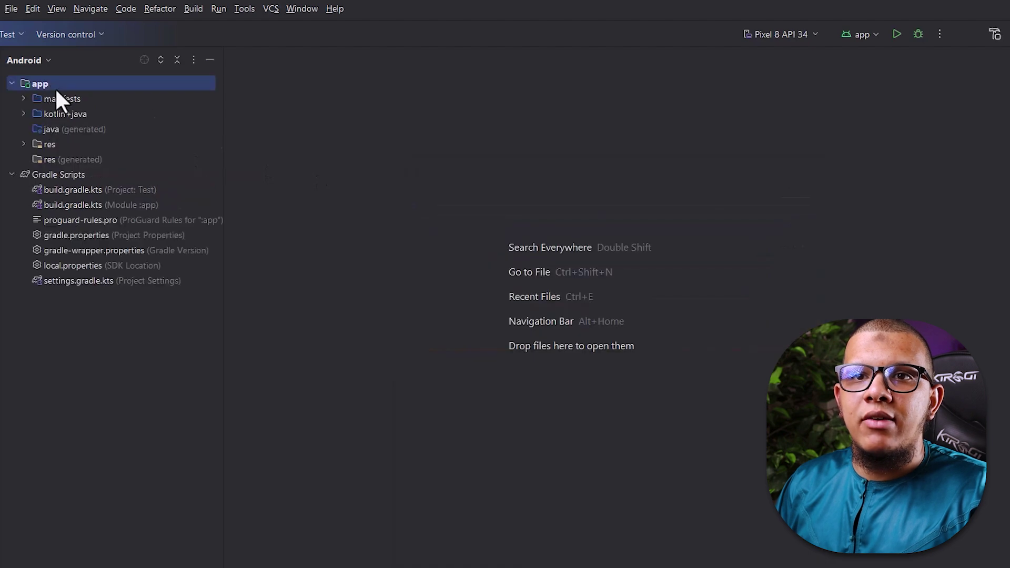
pyautogui.doubleClick(87, 114)
pyautogui.doubleClick(93, 128)
pyautogui.doubleClick(122, 159)
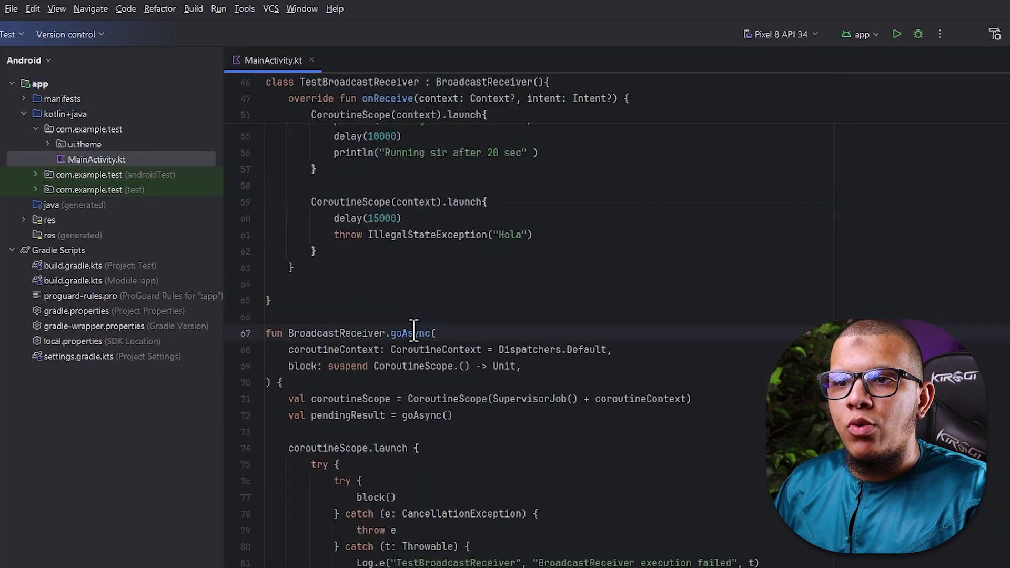
pyautogui.click(414, 332)
pyautogui.click(527, 325)
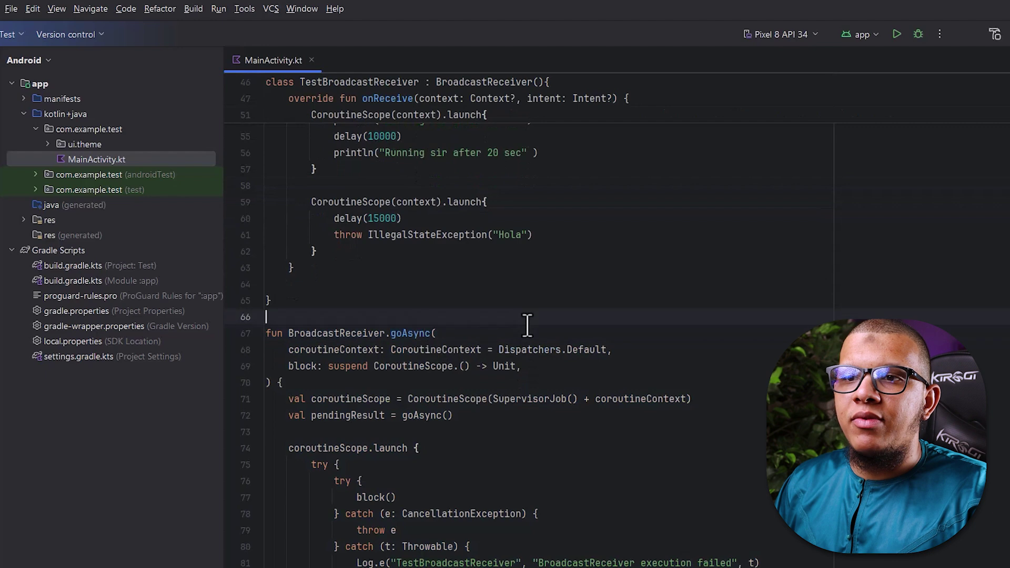
# - Use Search Everywhere to find goAsync, go to its call in the pendingResult assignment, and view its documentation
pyautogui.press('shift')
pyautogui.press('shift')
pyautogui.write('goAsync')
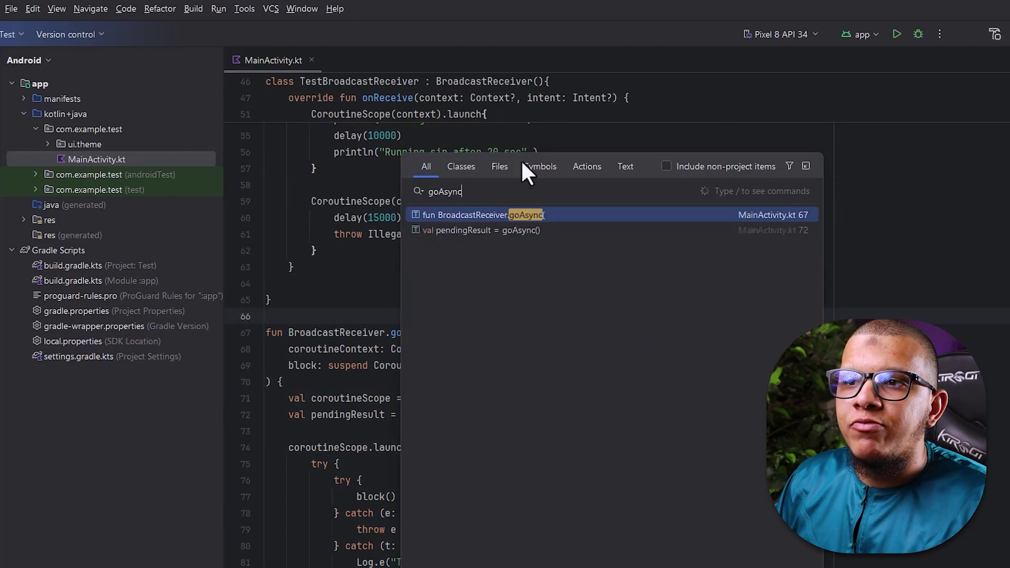
pyautogui.click(507, 230)
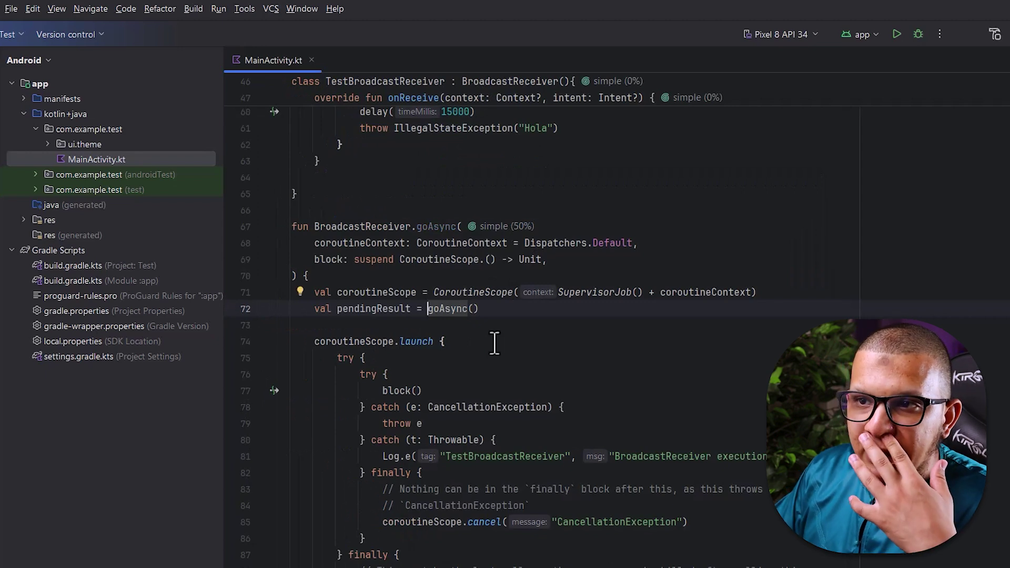
pyautogui.click(445, 335)
pyautogui.moveTo(461, 341)
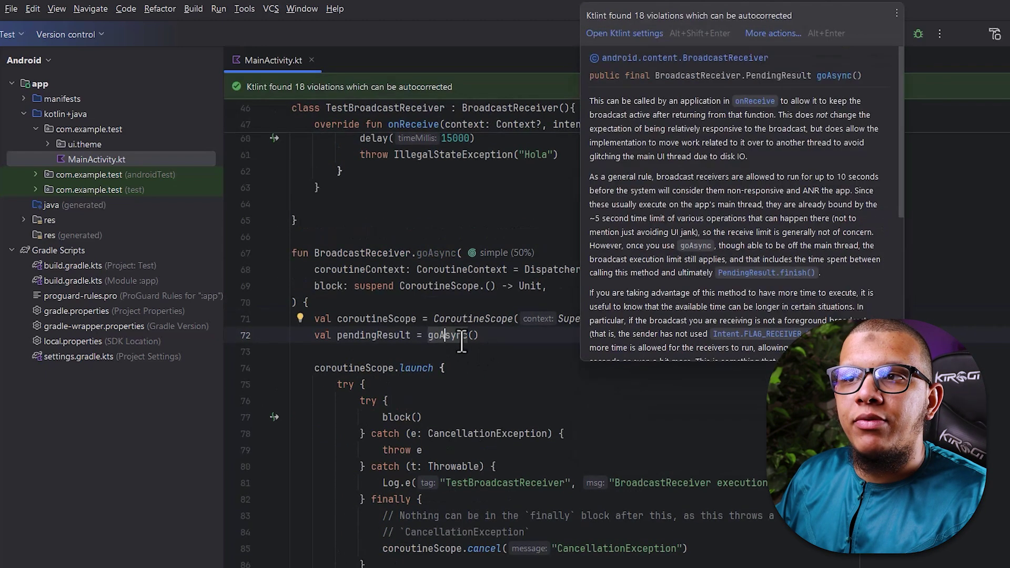
# - Reopen Search Everywhere for goAsync and compare the matches among classes, files and symbols
pyautogui.press('shift')
pyautogui.press('shift')
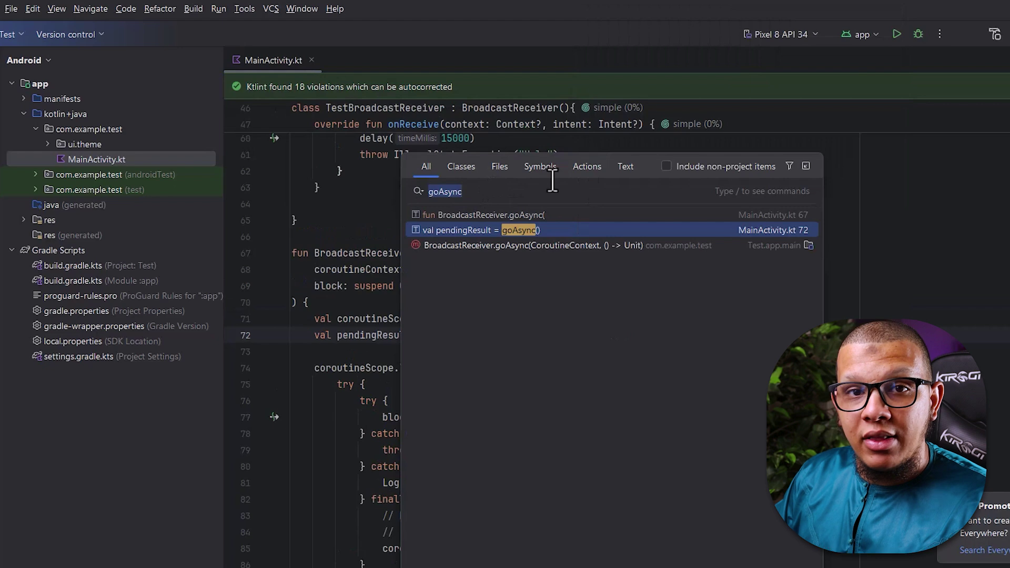
pyautogui.click(378, 247)
pyautogui.scroll(5, 379, 247)
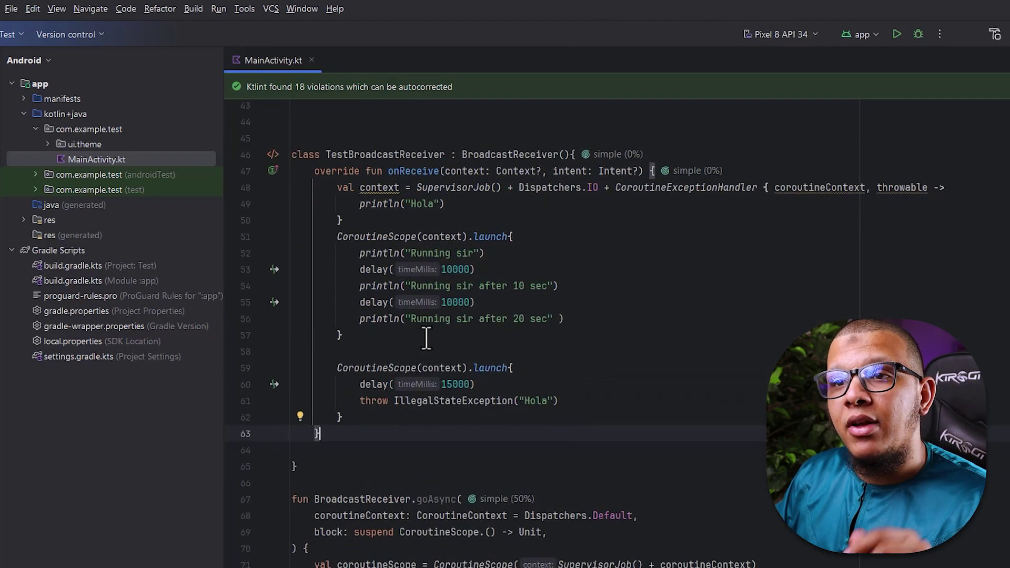
pyautogui.press('shift')
pyautogui.press('shift')
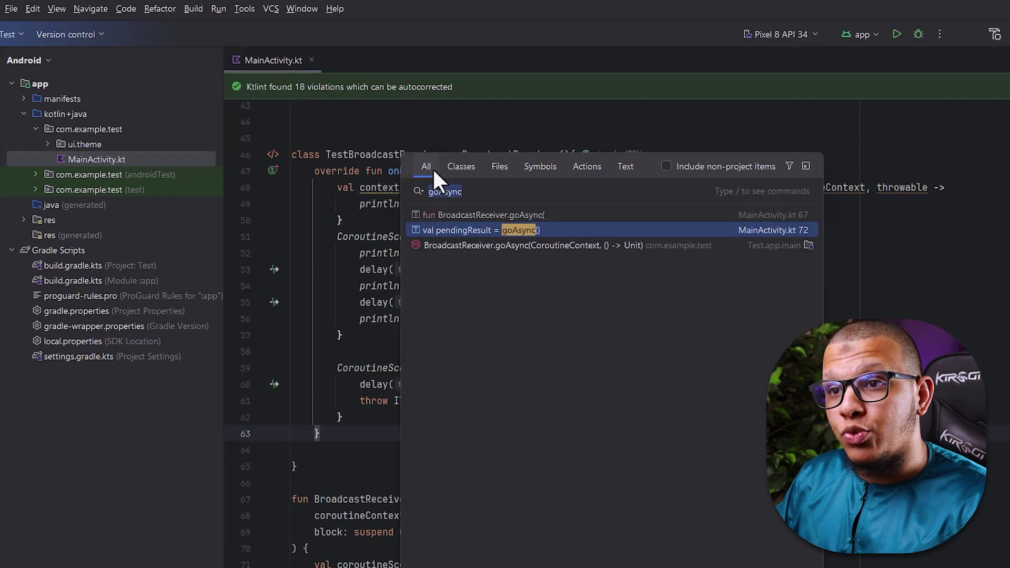
pyautogui.click(454, 167)
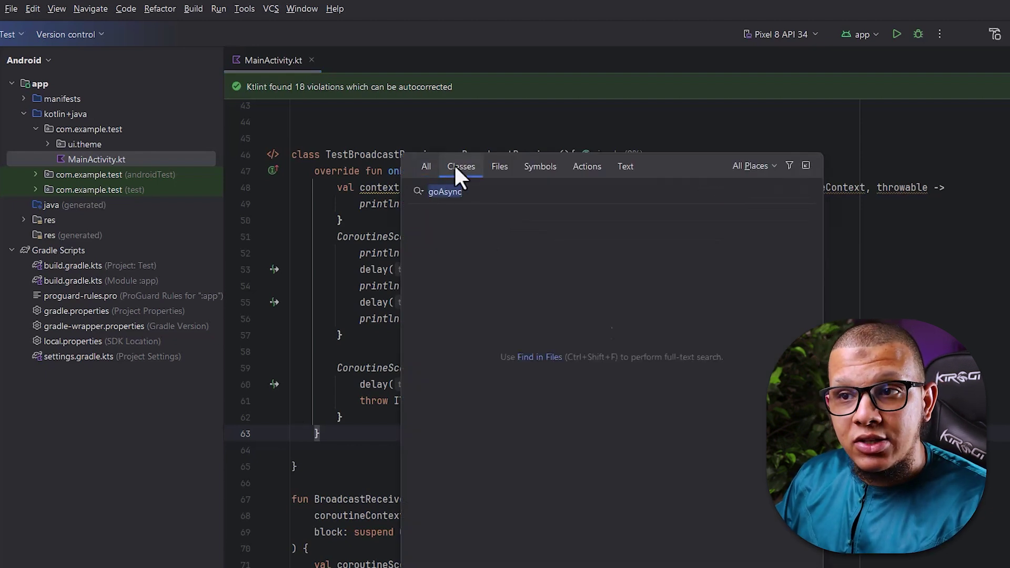
pyautogui.click(500, 167)
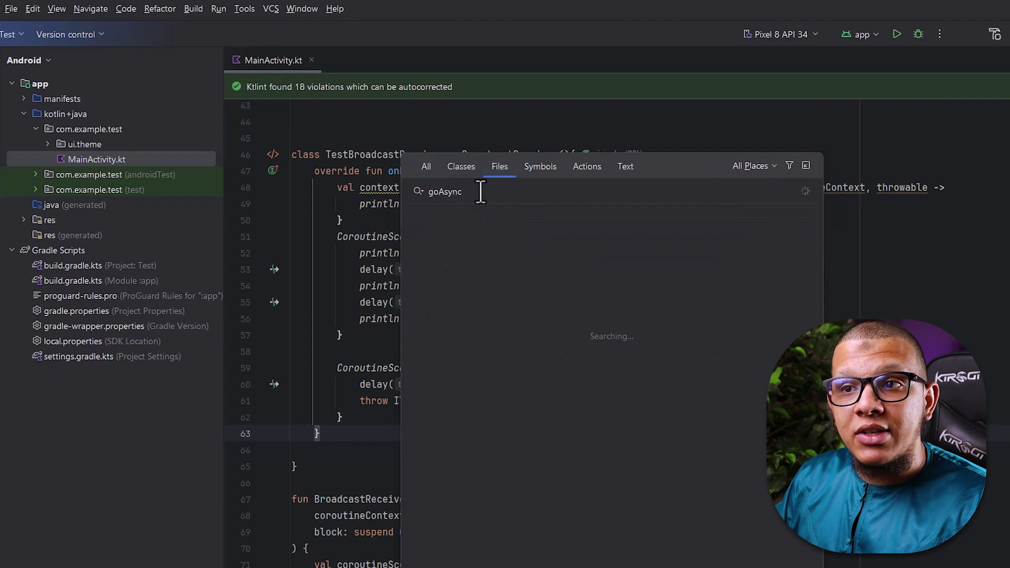
pyautogui.press('Tab')
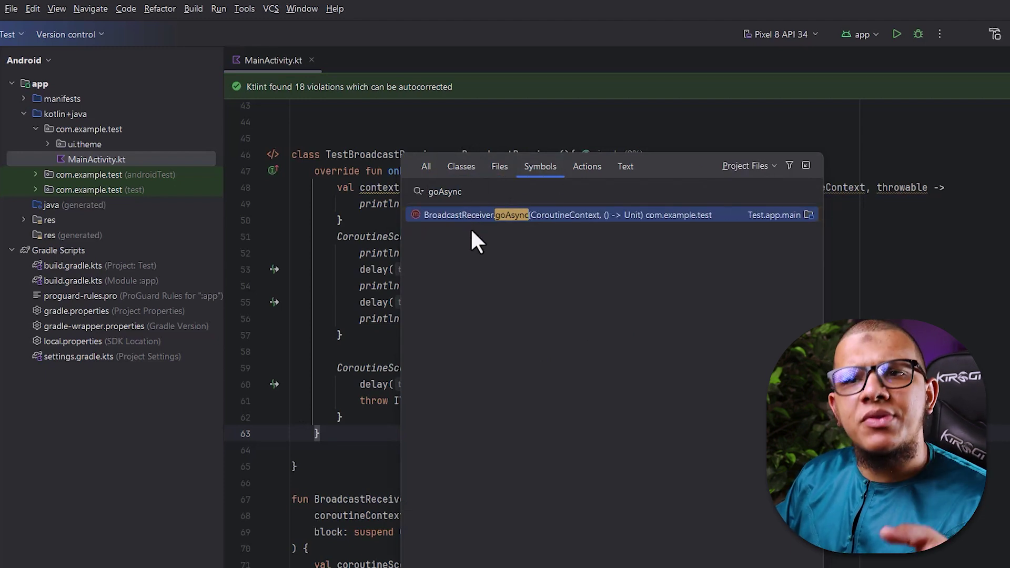
# - Search the available actions for "select his", highlight Show Local History for Selection, and compare the matches across all categories
pyautogui.click(587, 166)
pyautogui.doubleClick(495, 193)
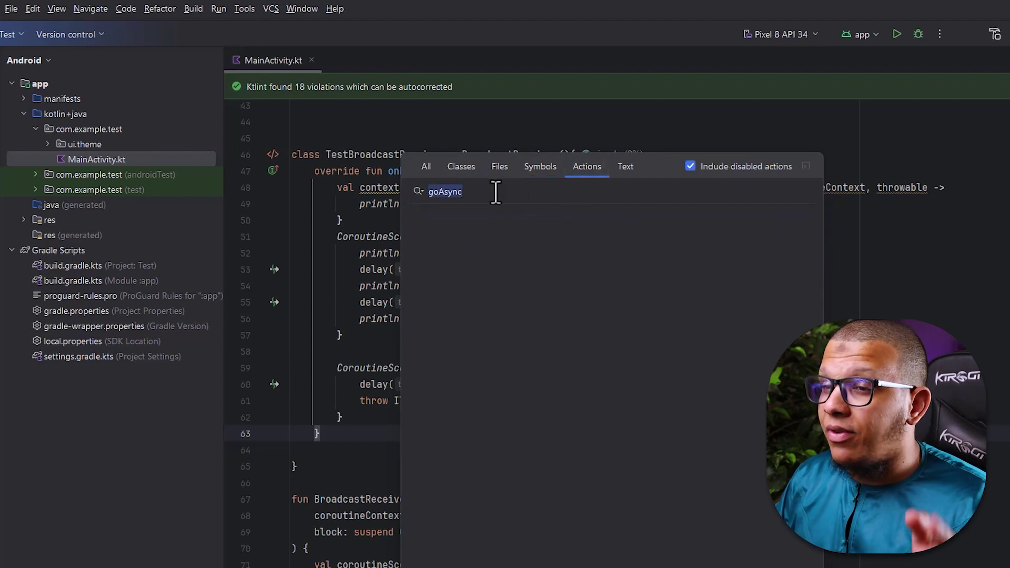
pyautogui.press('BackSpace')
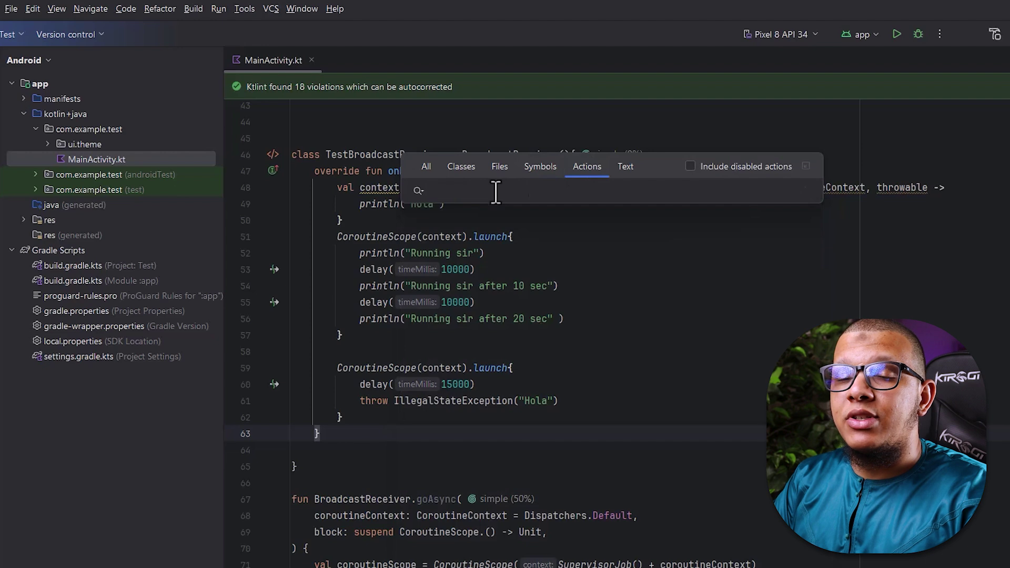
pyautogui.write('select')
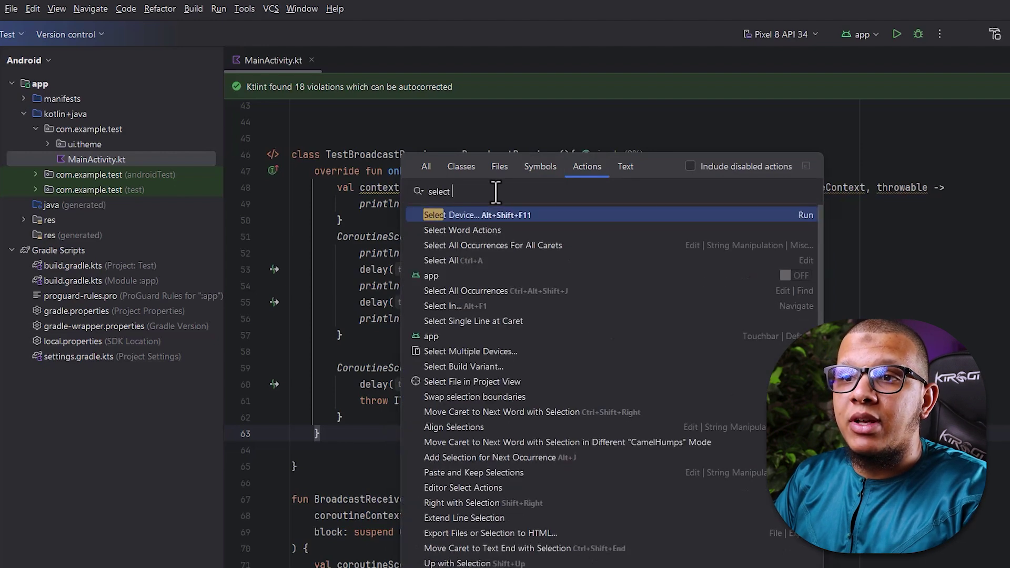
pyautogui.write(' his')
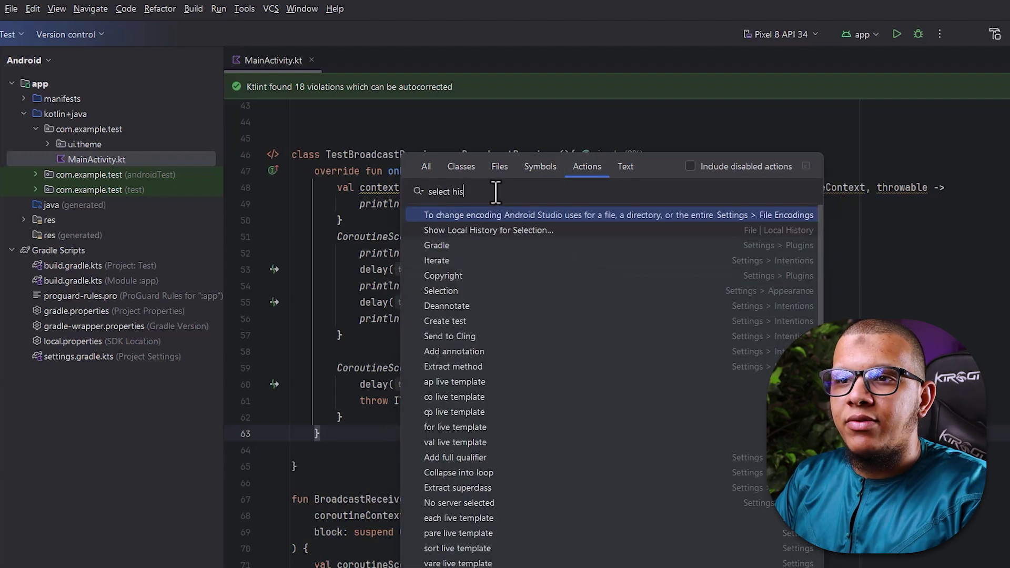
pyautogui.press('Down')
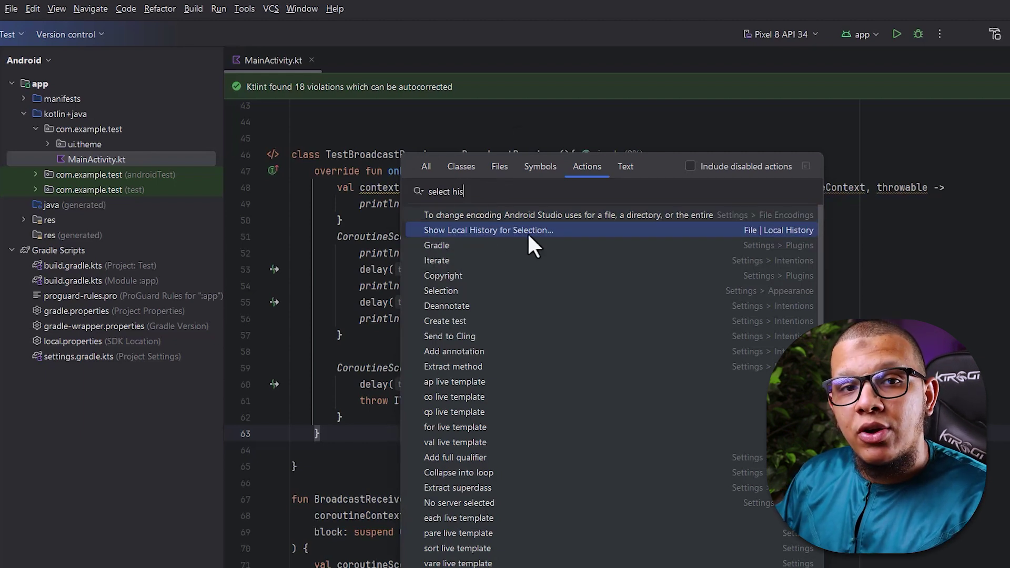
pyautogui.click(427, 167)
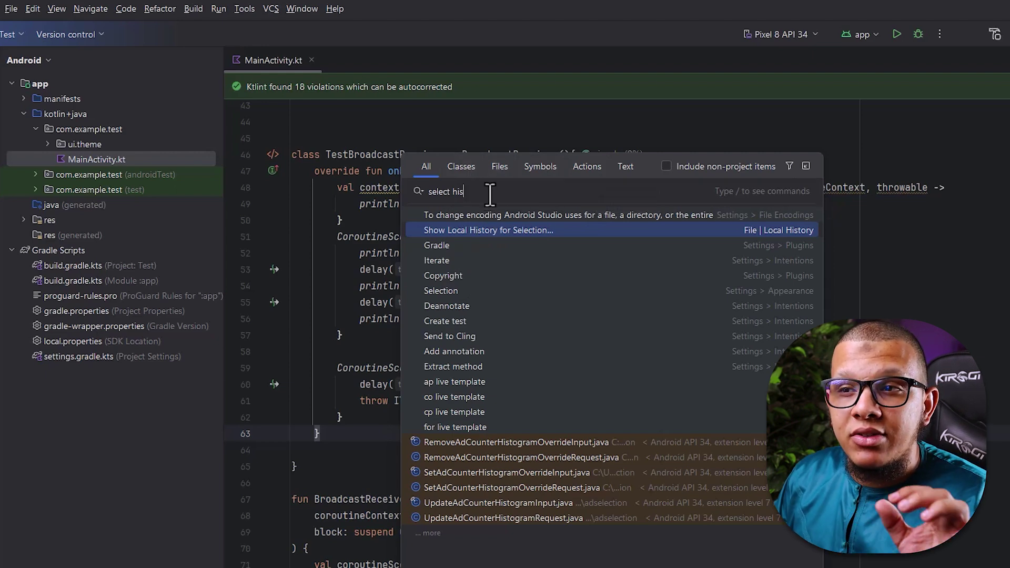
pyautogui.click(386, 236)
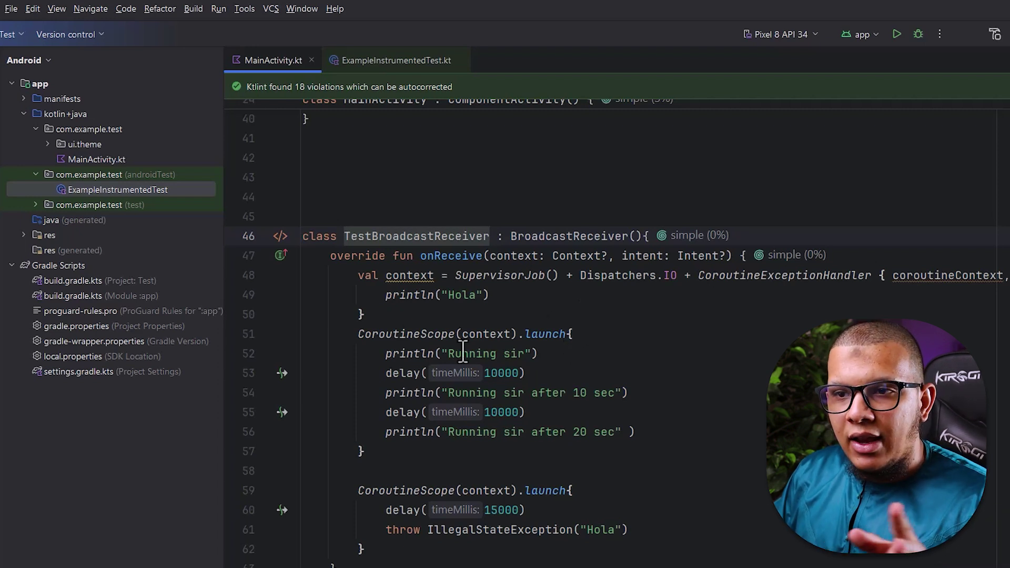
# - Select delay( on line 53 of MainActivity.kt and look it up across the project with Find in Files
pyautogui.moveTo(387, 352); pyautogui.dragTo(562, 353)
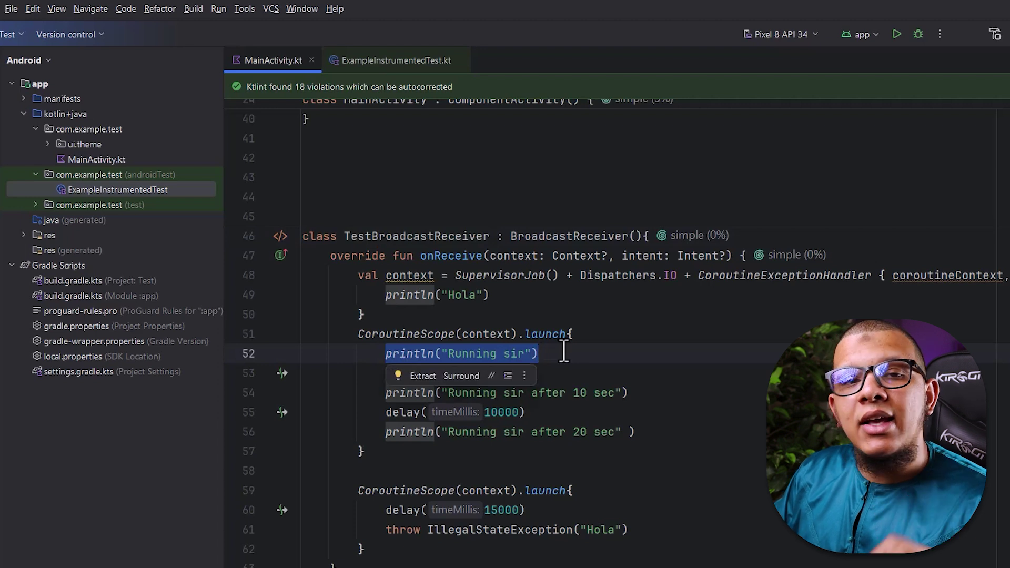
pyautogui.click(554, 357)
pyautogui.moveTo(526, 374); pyautogui.dragTo(386, 374)
pyautogui.doubleClick(391, 374)
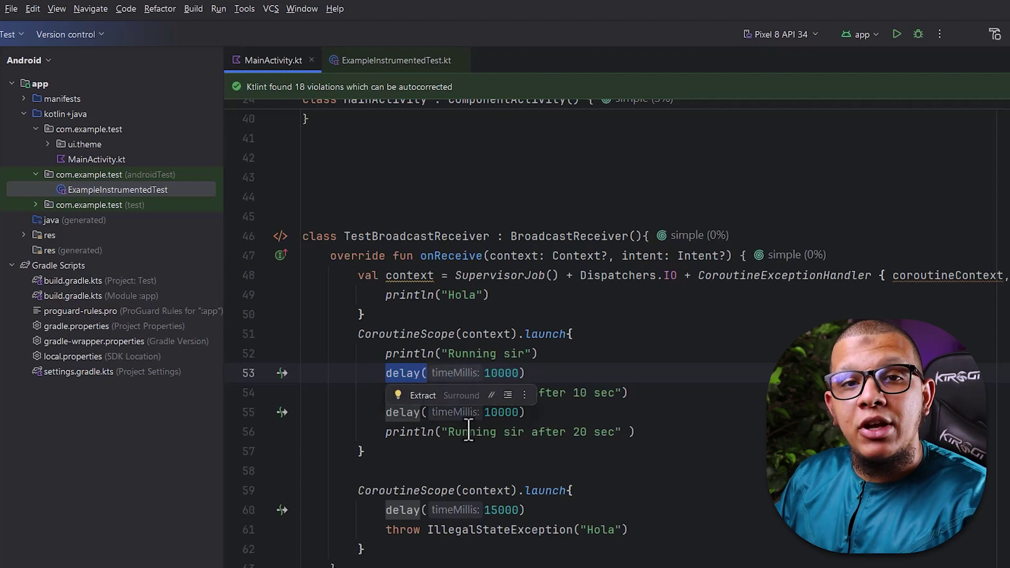
pyautogui.hotkey('ctrl', 'shift', 'f')
pyautogui.moveTo(799, 103); pyautogui.dragTo(475, 168)
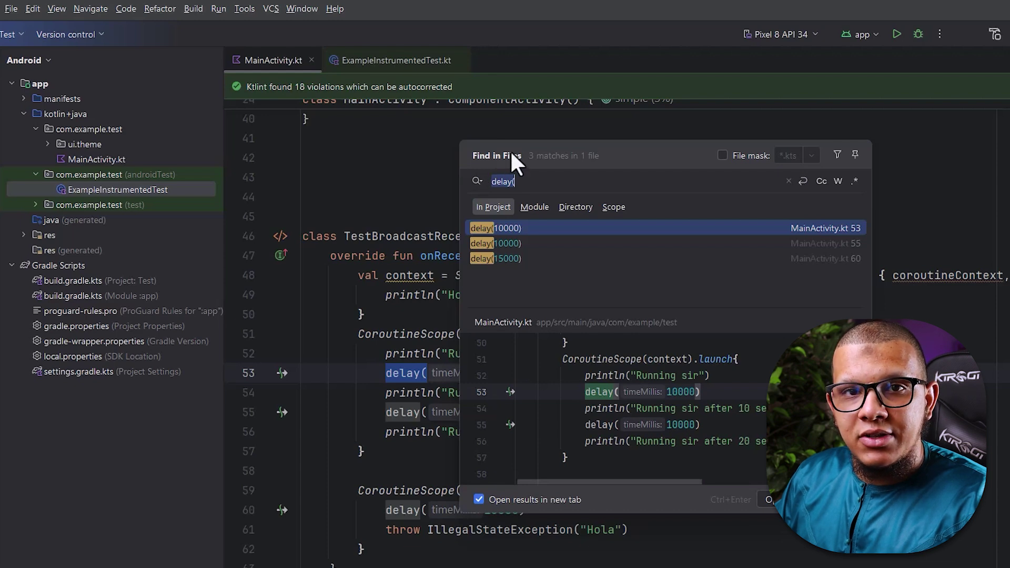
pyautogui.moveTo(509, 157); pyautogui.dragTo(480, 154)
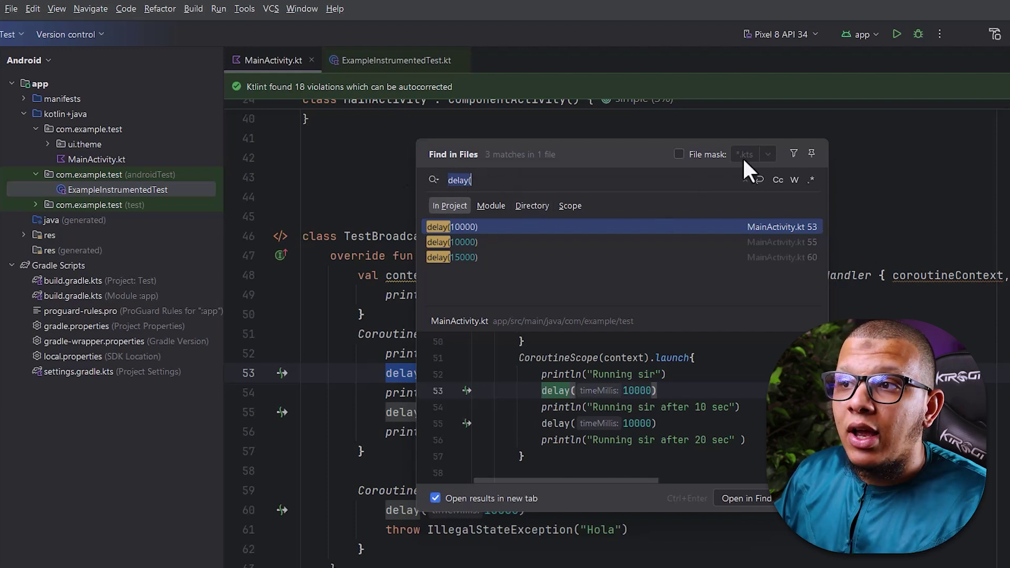
# - Turn on the file mask for the delay( search and set it to *.kt
pyautogui.click(678, 154)
pyautogui.click(766, 154)
pyautogui.click(753, 189)
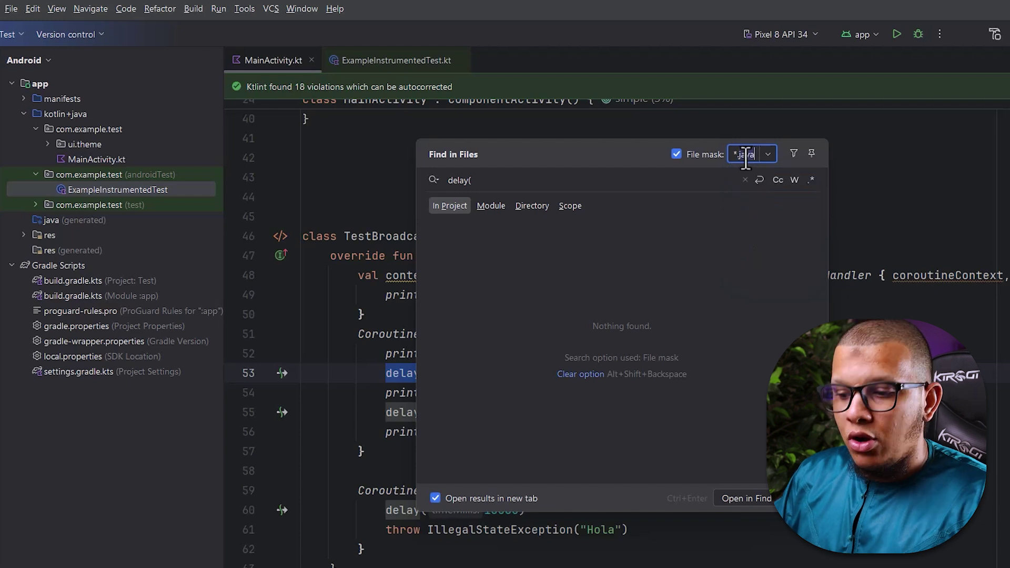
pyautogui.doubleClick(746, 155)
pyautogui.write('kt')
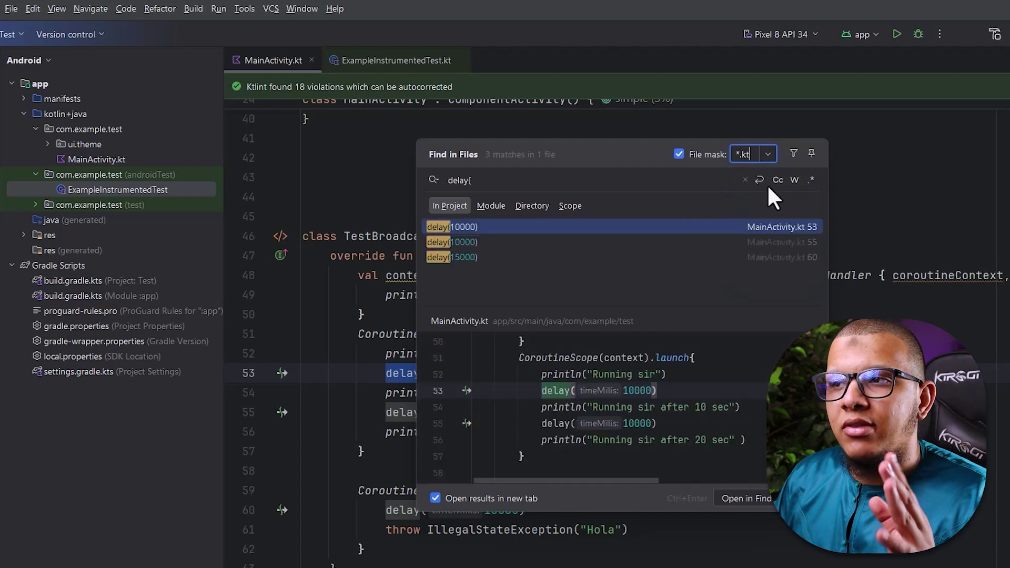
# - Review the search context filter choices, such as Except Comments, and enable case matching and whole words for the delay( search
pyautogui.click(792, 153)
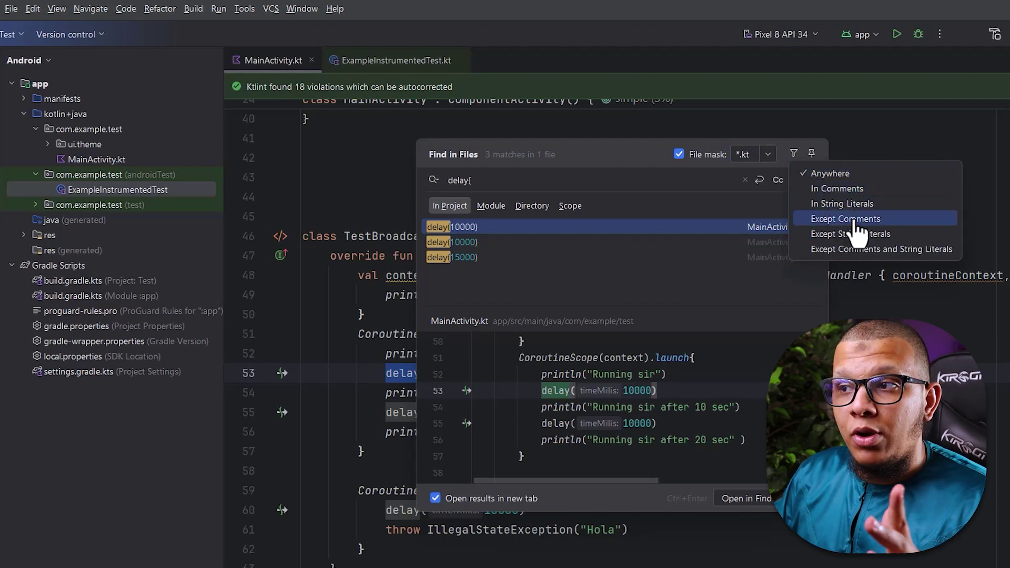
pyautogui.click(649, 157)
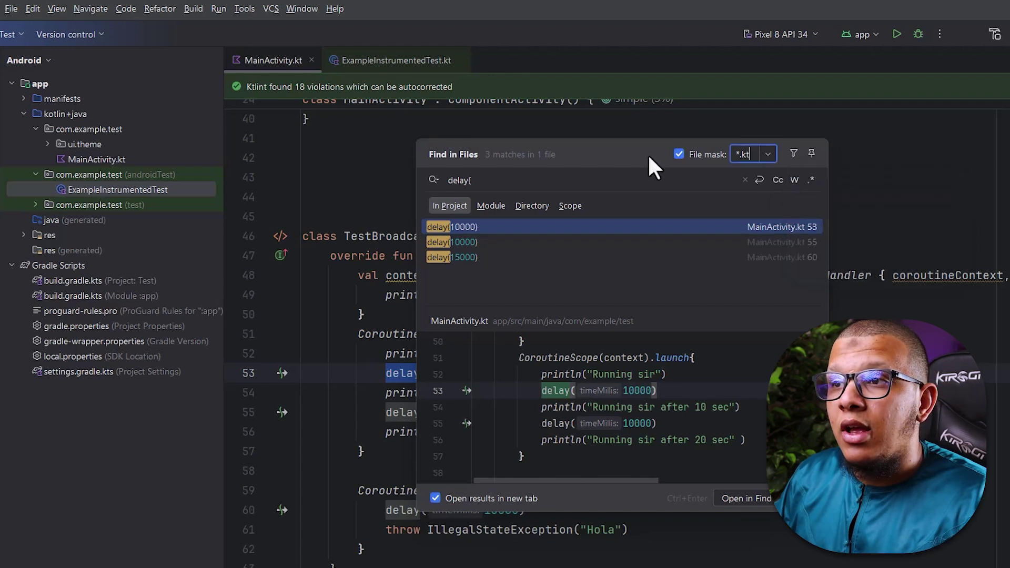
pyautogui.click(777, 186)
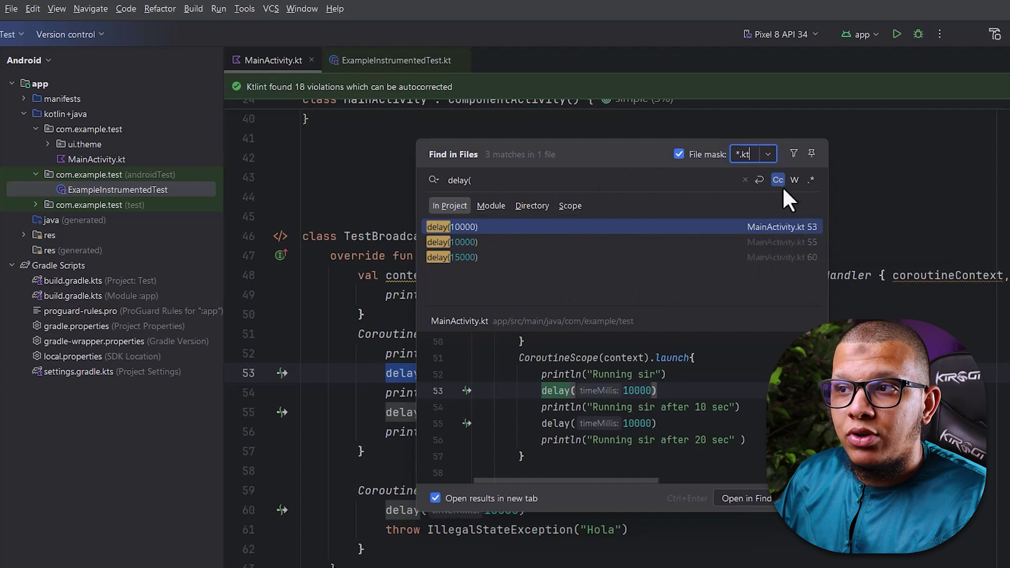
pyautogui.click(804, 181)
pyautogui.click(805, 182)
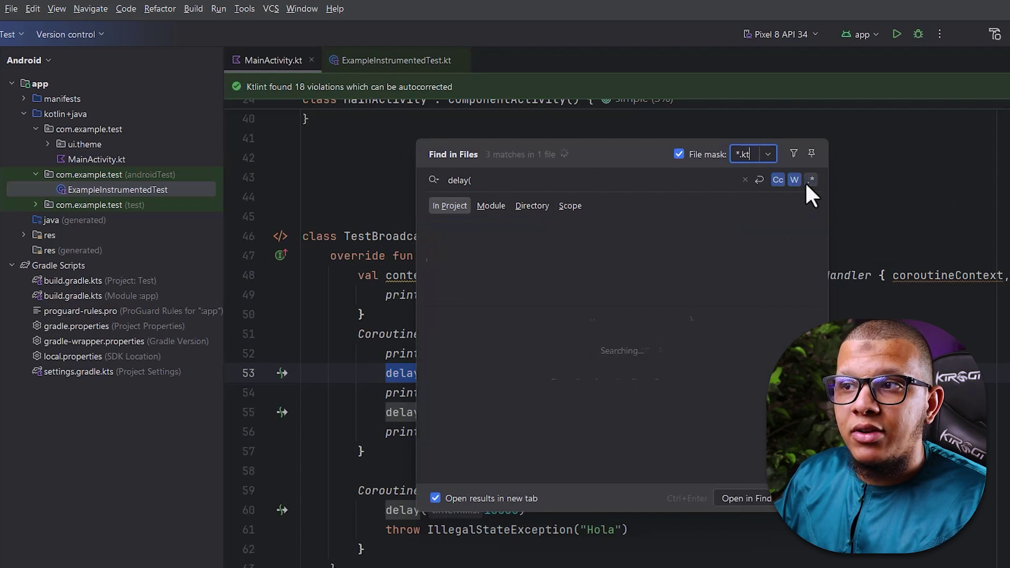
pyautogui.click(621, 175)
pyautogui.hotkey('ctrl', 'a')
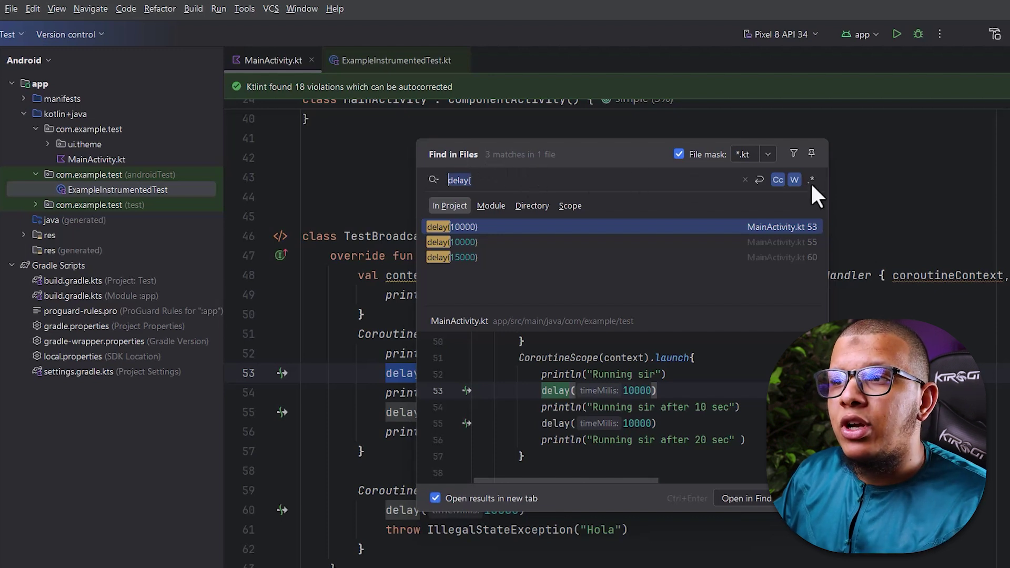
pyautogui.click(648, 182)
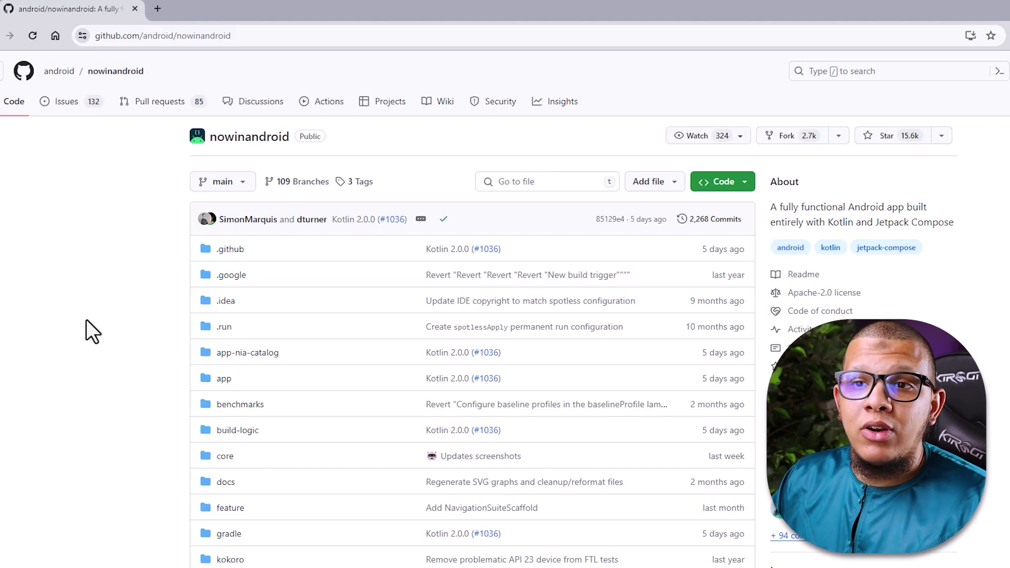
# - In the browser, look over the android/nowinandroid repository on GitHub and find its files matching "viewmodel"
pyautogui.scroll(-3, 225, 372)
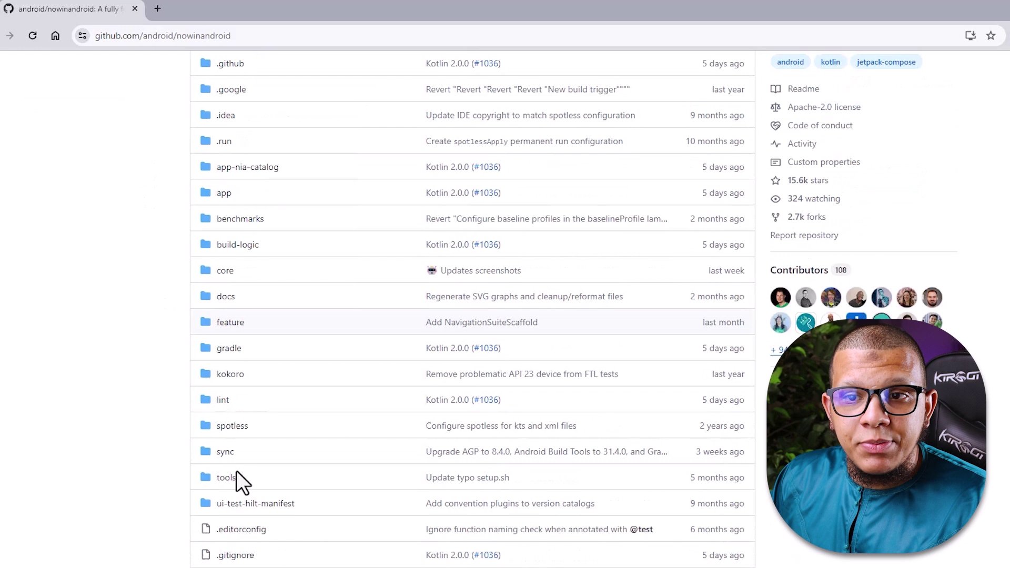
pyautogui.scroll(3, 237, 480)
pyautogui.click(541, 180)
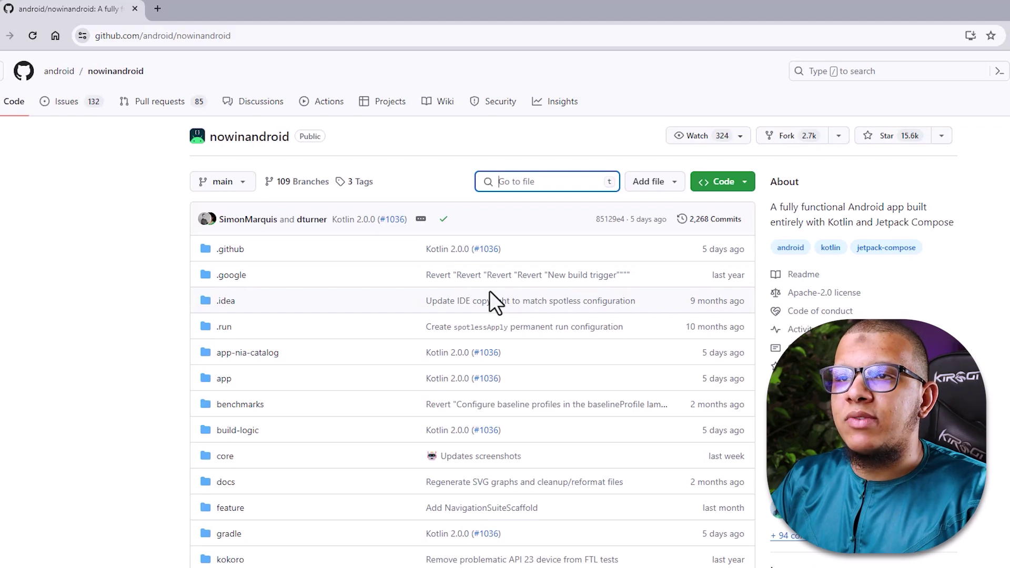
pyautogui.write('vie')
pyautogui.write('del')
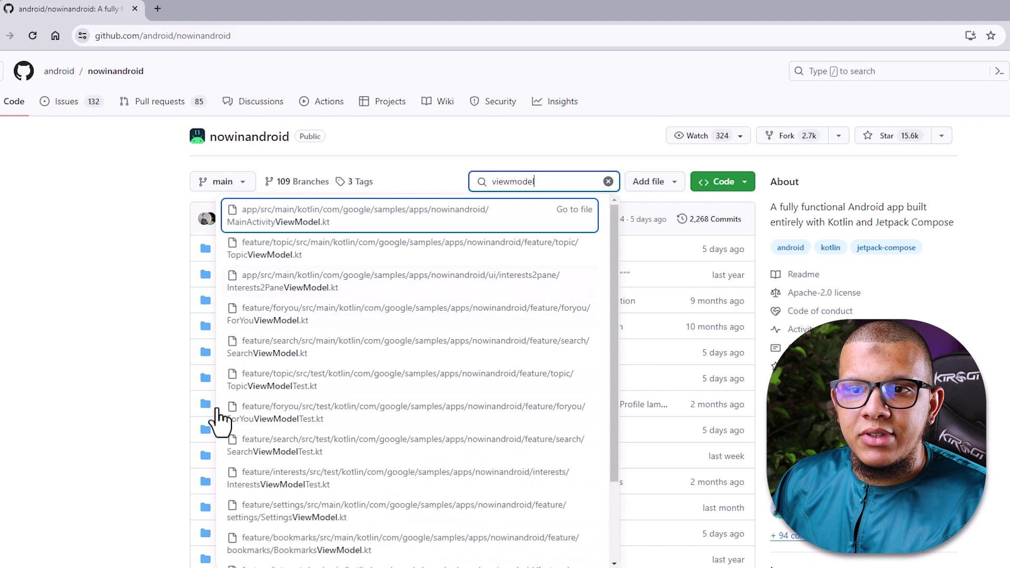
pyautogui.click(152, 380)
# - Search the code of the android/nowinandroid repository for "viewmodel" and browse the matches
pyautogui.click(898, 78)
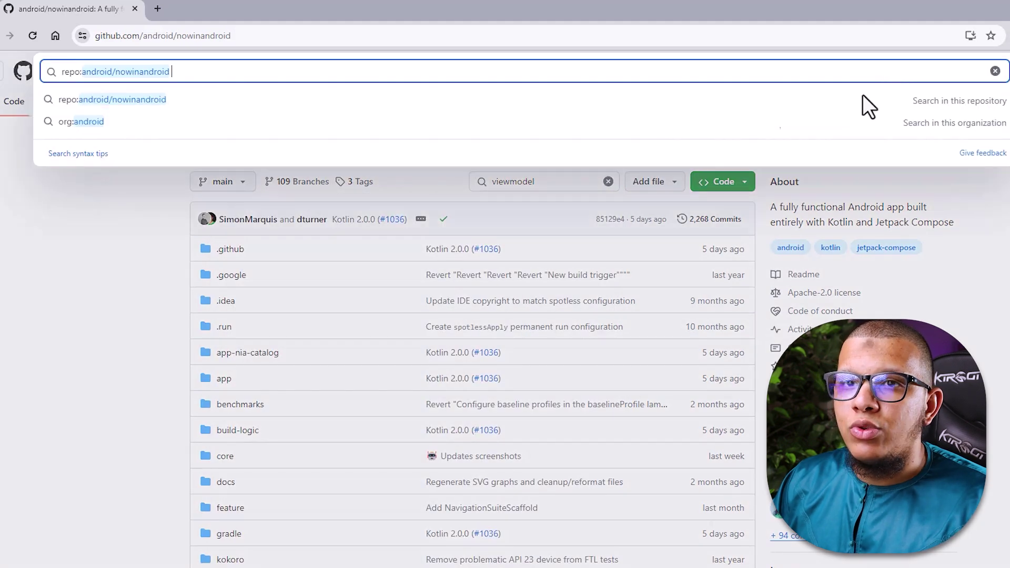
pyautogui.write('viewmodel')
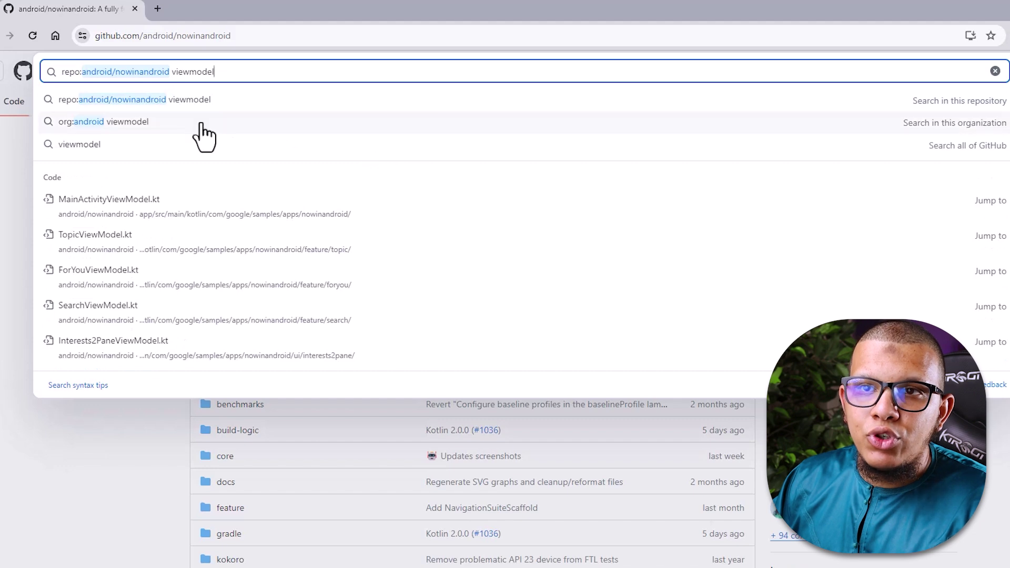
pyautogui.click(161, 105)
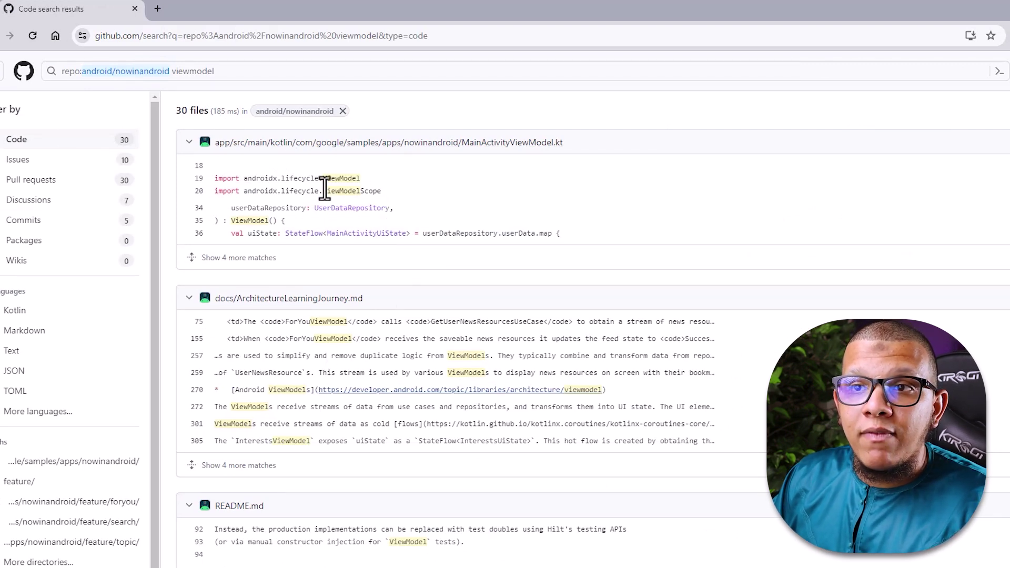
pyautogui.moveTo(320, 179); pyautogui.dragTo(361, 179)
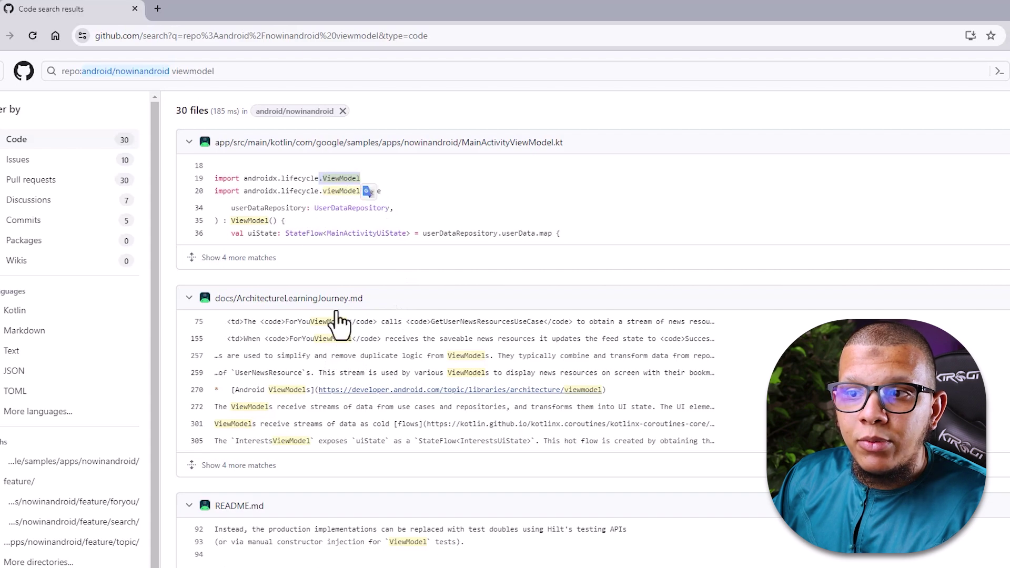
pyautogui.scroll(-5, 410, 415)
pyautogui.scroll(5, 266, 413)
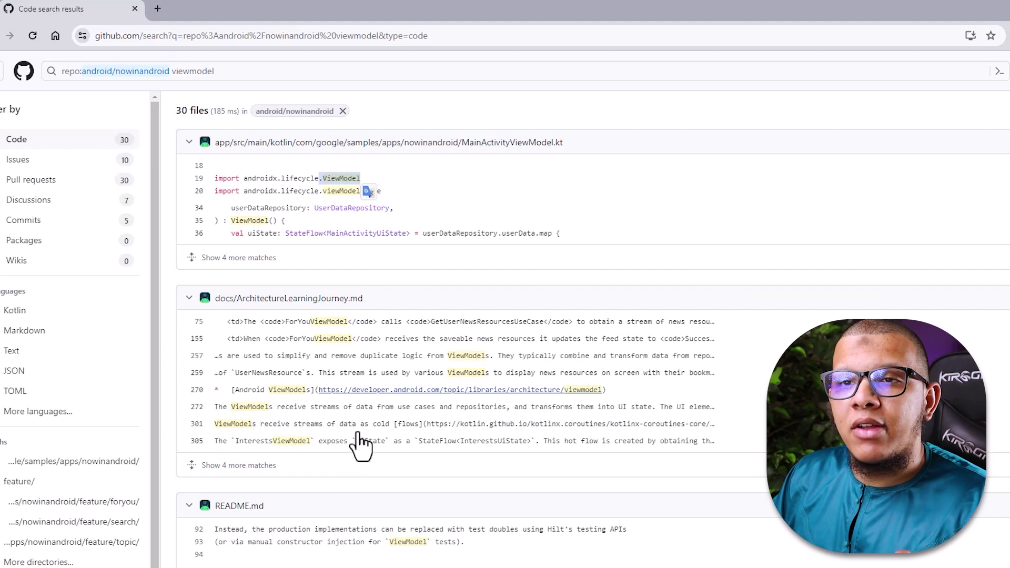
# - Replace the repository query with openApiGenerate and search all of GitHub for it
pyautogui.click(228, 72)
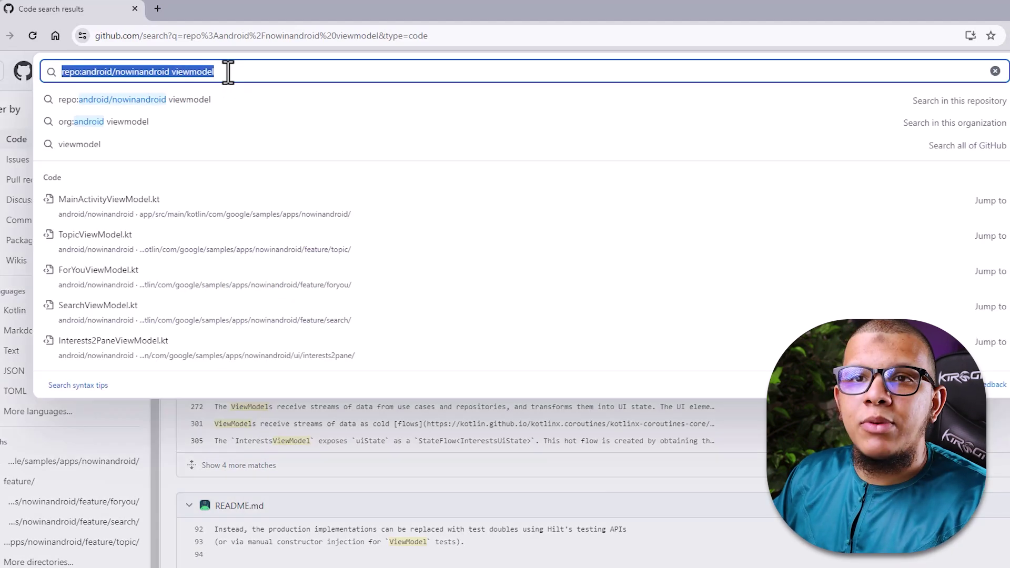
pyautogui.write('openApiGenerate')
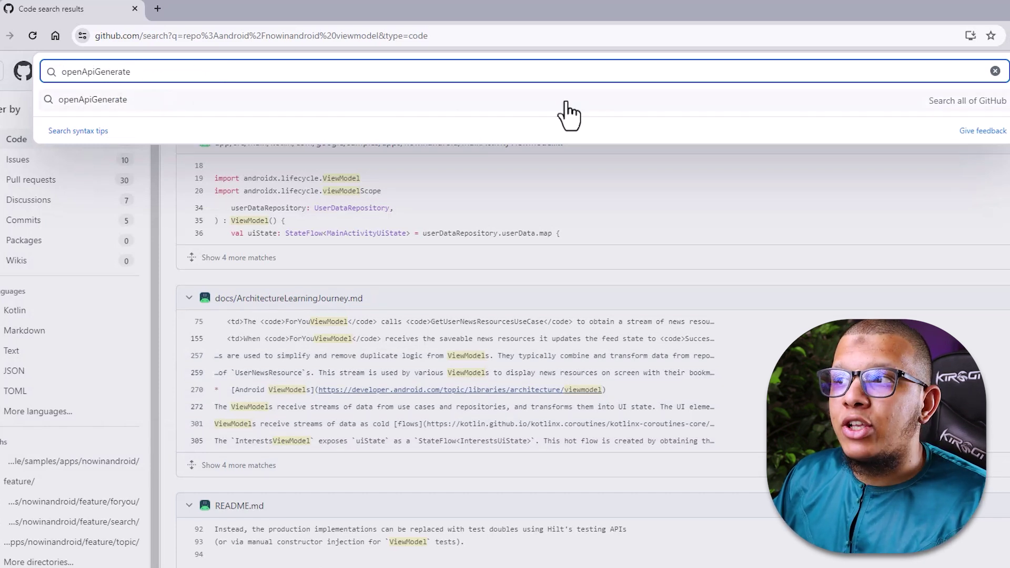
pyautogui.click(856, 100)
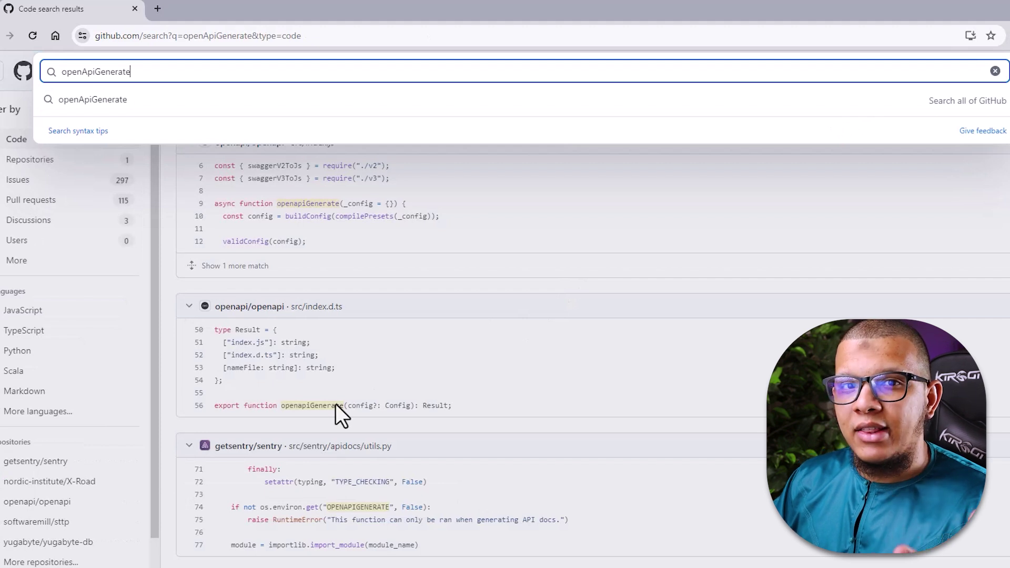
pyautogui.click(413, 284)
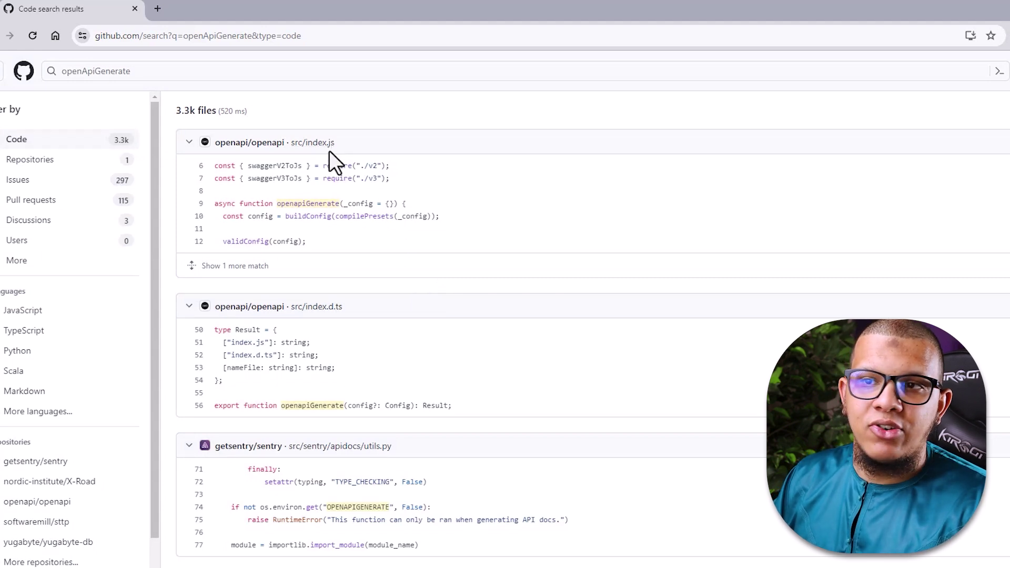
# - Add the language:Kotlin qualifier to the openApiGenerate query and rerun the GitHub code search
pyautogui.click(263, 71)
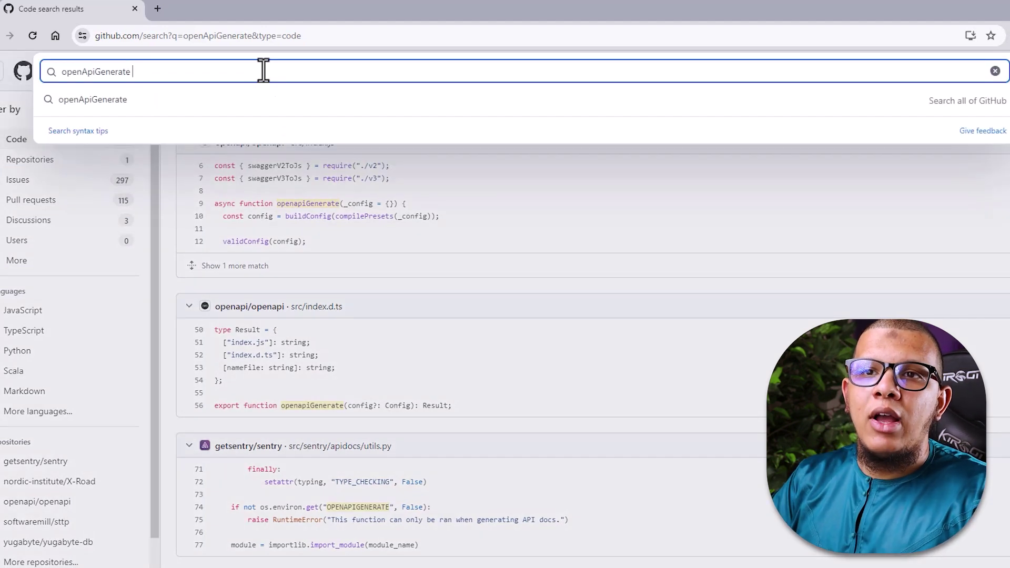
pyautogui.write('language')
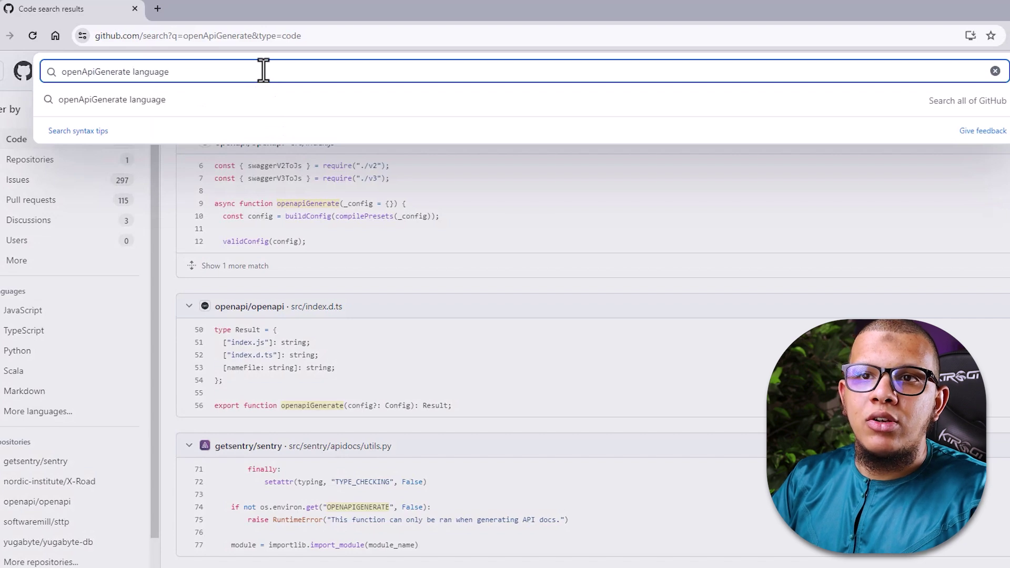
pyautogui.write(':kotlin')
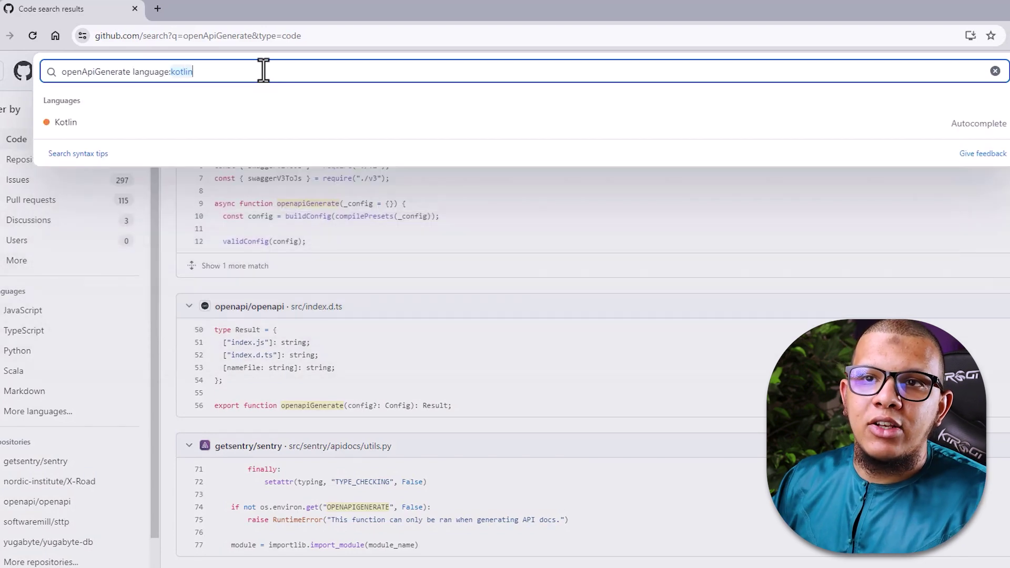
pyautogui.click(78, 126)
pyautogui.press('Return')
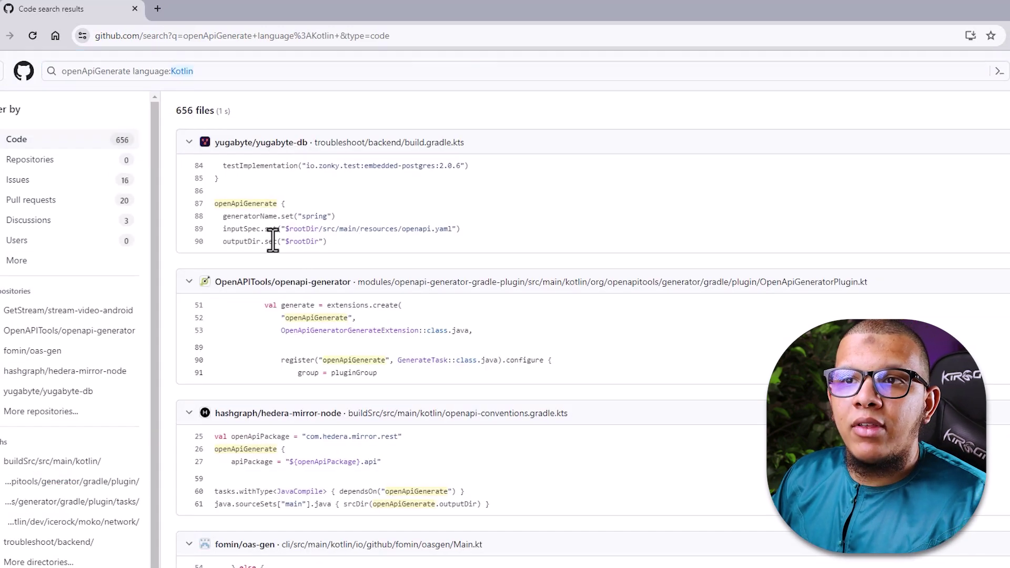
# - Open the yugabyte/yugabyte-db match troubleshoot/backend/build.gradle.kts in a new tab and examine its openApiGenerate block
pyautogui.middleClick(392, 149)
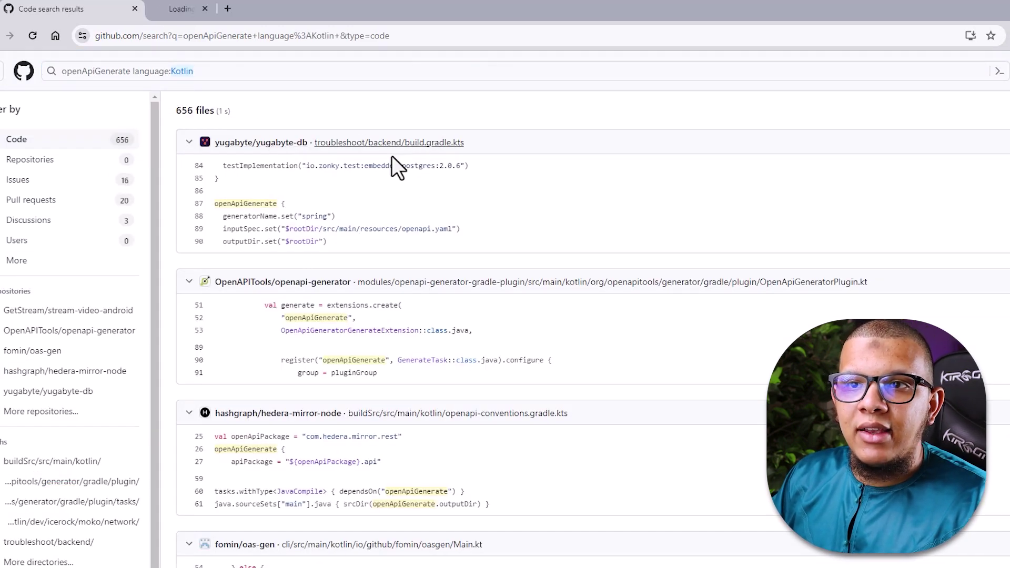
pyautogui.click(230, 8)
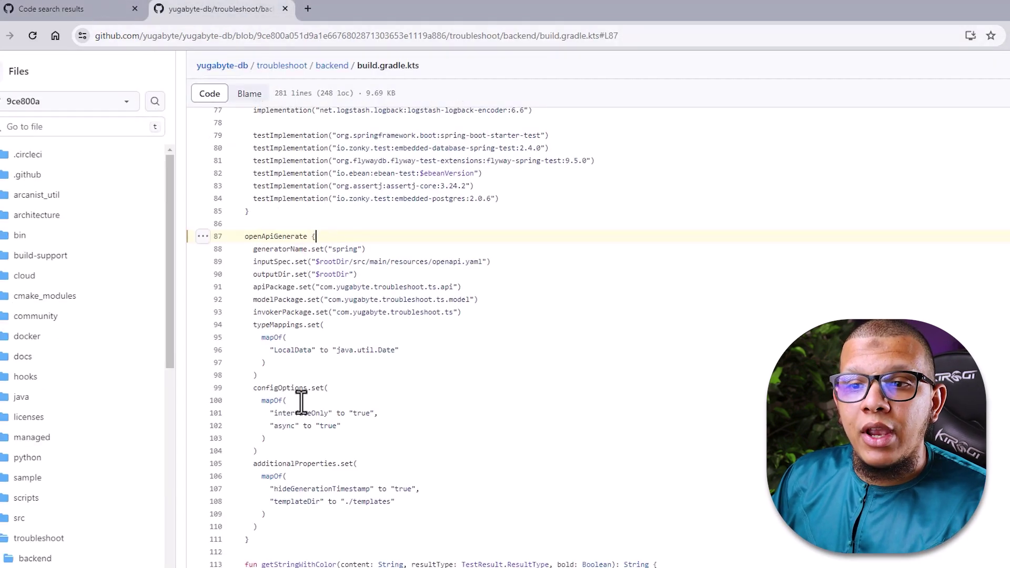
pyautogui.moveTo(286, 488); pyautogui.dragTo(323, 489)
pyautogui.moveTo(308, 350); pyautogui.dragTo(245, 337)
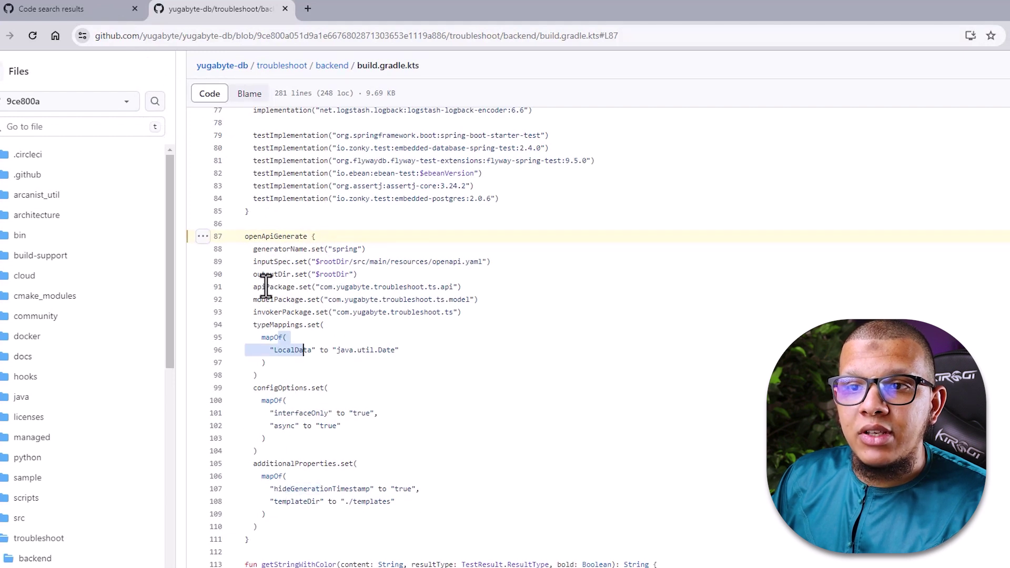
pyautogui.click(266, 286)
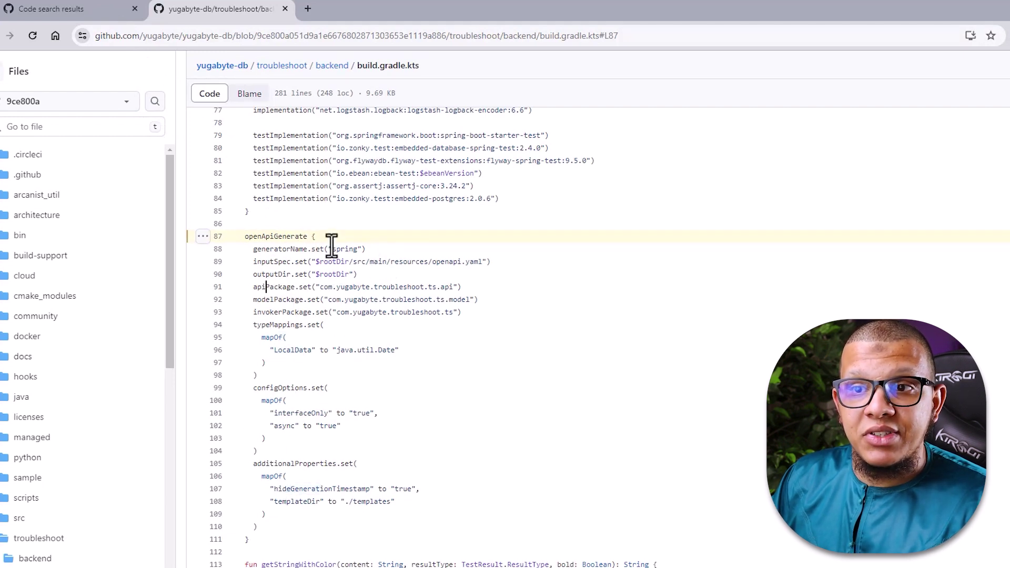
pyautogui.doubleClick(299, 236)
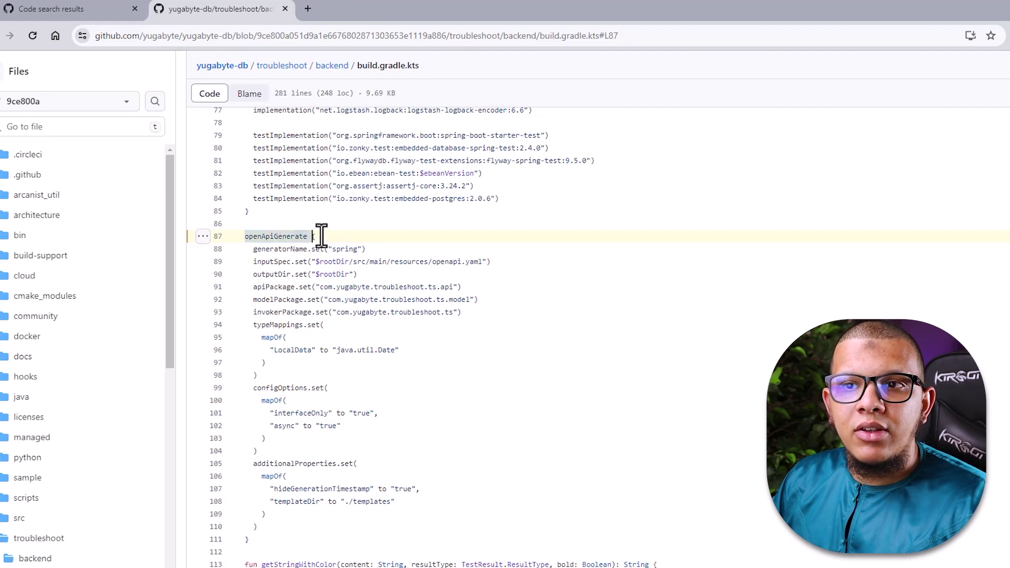
pyautogui.click(328, 236)
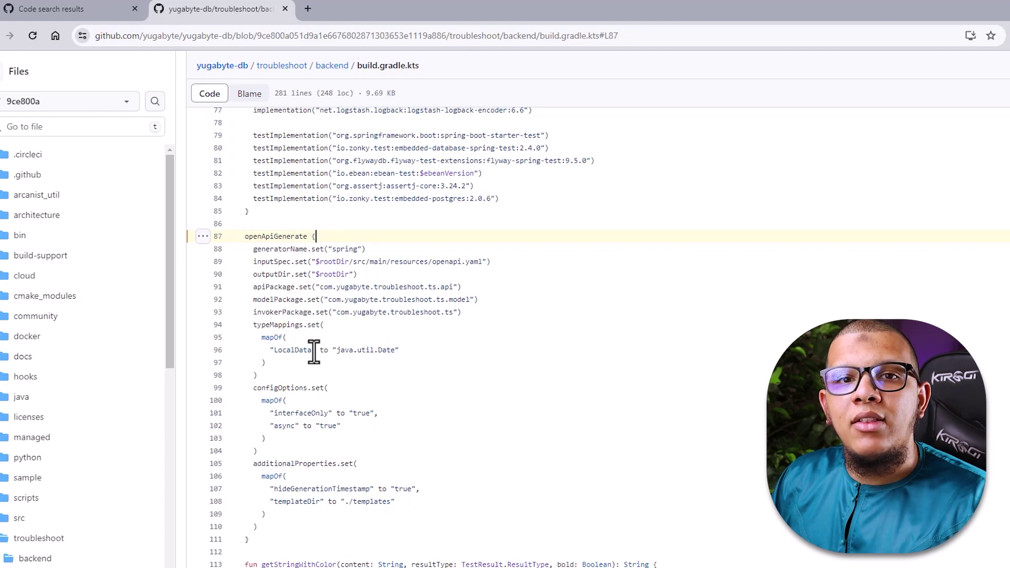
# - Return to the openApiGenerate search results and view the saved search form for this query, closing it without saving
pyautogui.click(126, 8)
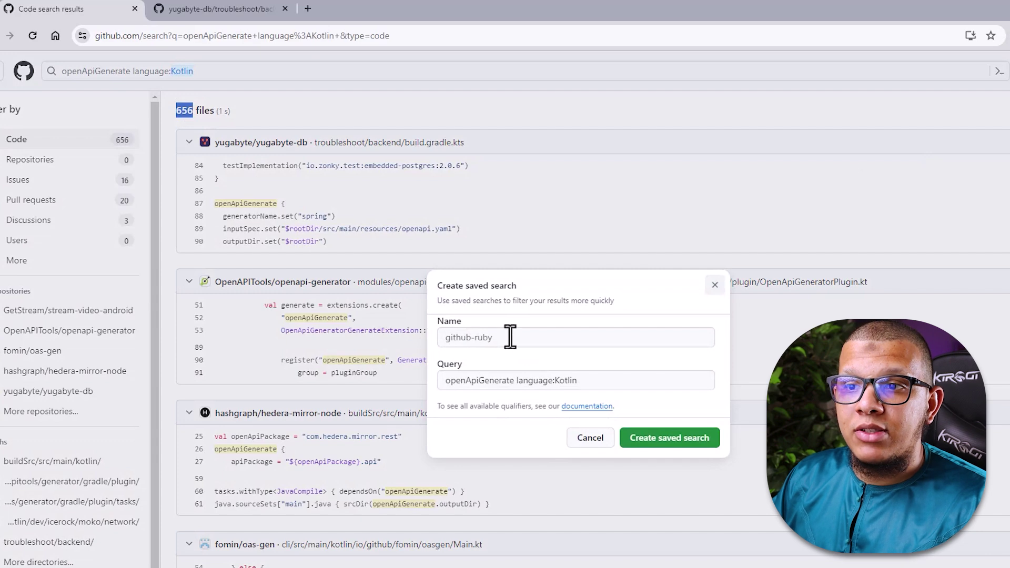
pyautogui.click(509, 337)
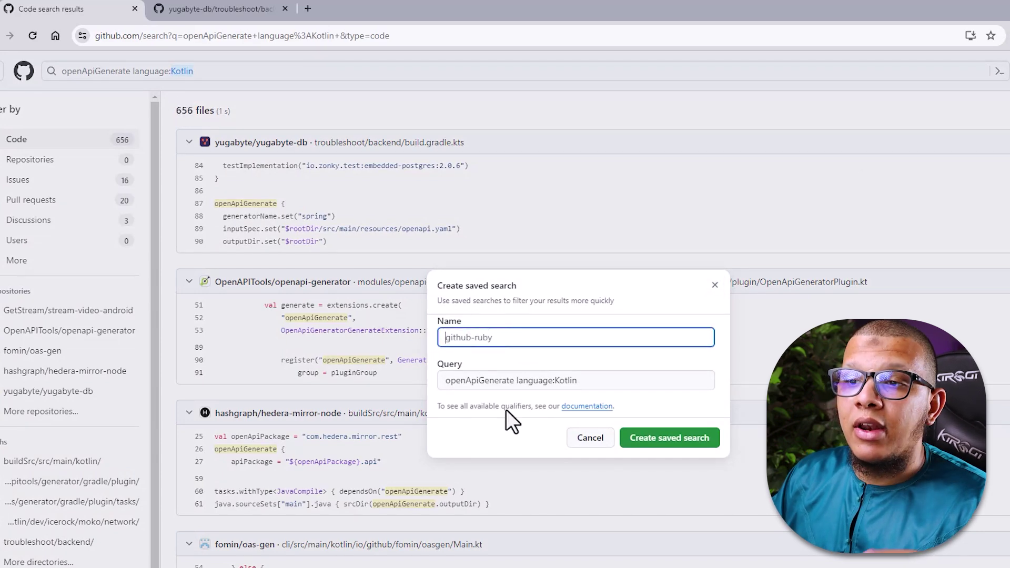
pyautogui.click(714, 284)
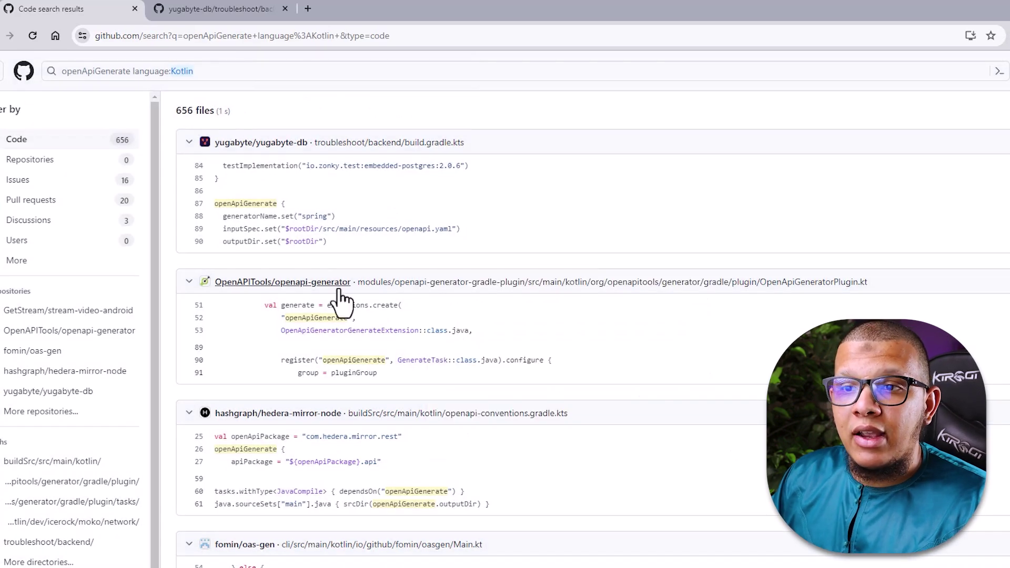
# - Open the hashgraph/hedera-mirror-node match openapi-conventions.gradle.kts in a new tab from the search results
pyautogui.scroll(-1, 342, 295)
pyautogui.scroll(-1, 389, 326)
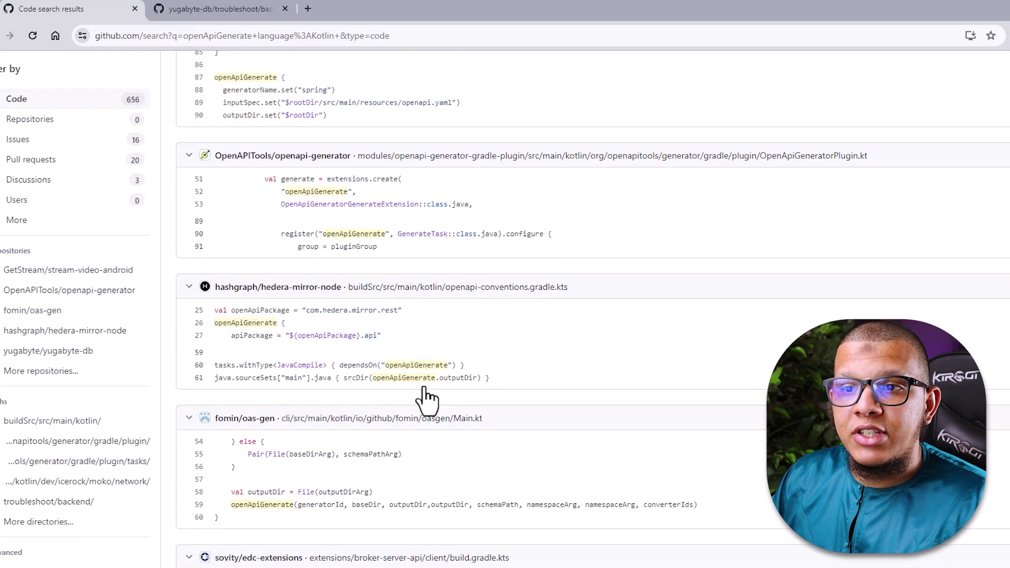
pyautogui.keyDown('ctrl'); pyautogui.click(365, 295); pyautogui.keyUp('ctrl')
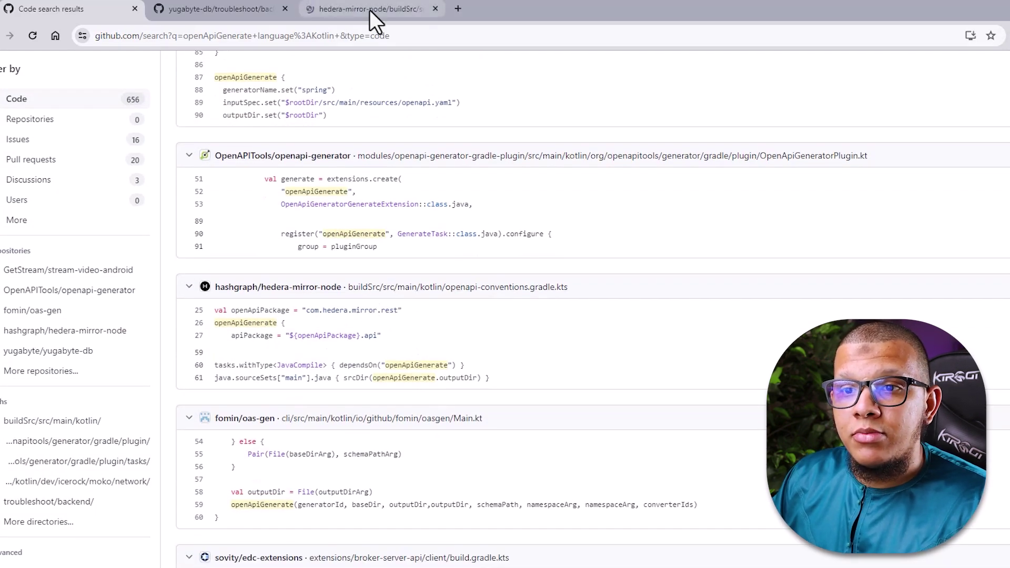
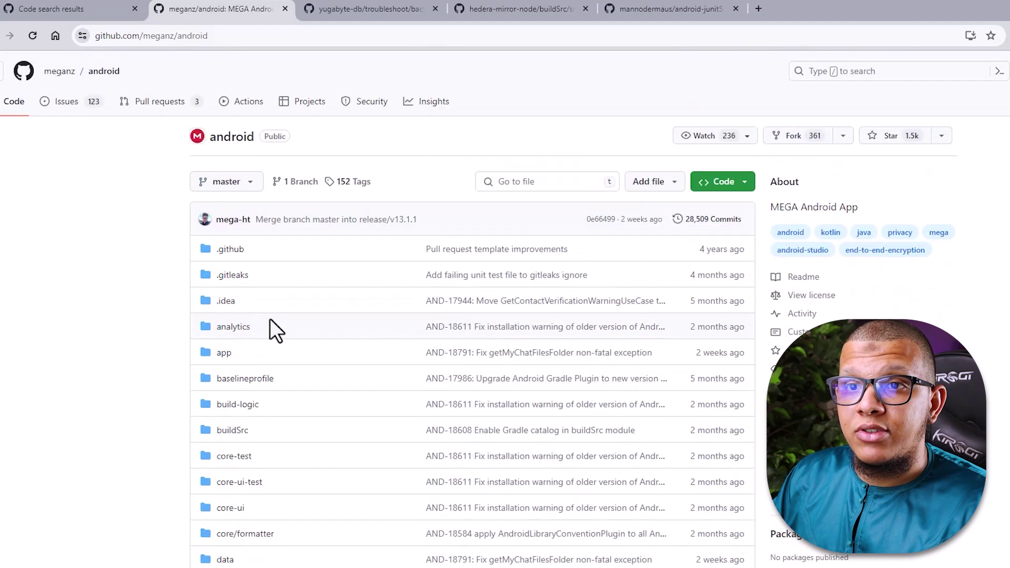
# - Return to the Kotlin code search results for de.mannodermaus.android-junit5 and browse the repositories that use the plugin
pyautogui.click(124, 8)
pyautogui.scroll(-5, 271, 284)
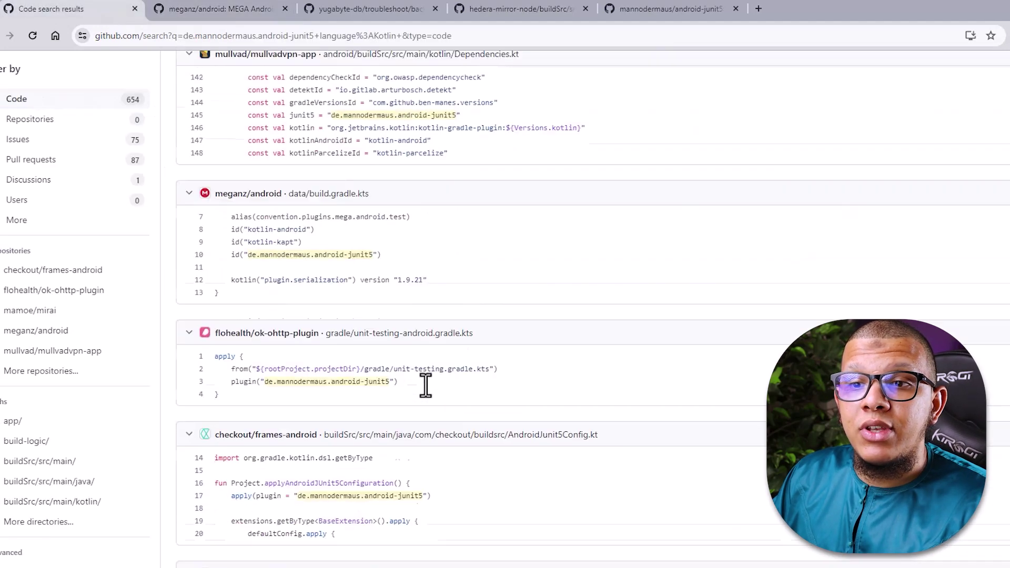
pyautogui.scroll(-3, 281, 313)
pyautogui.scroll(-2, 271, 303)
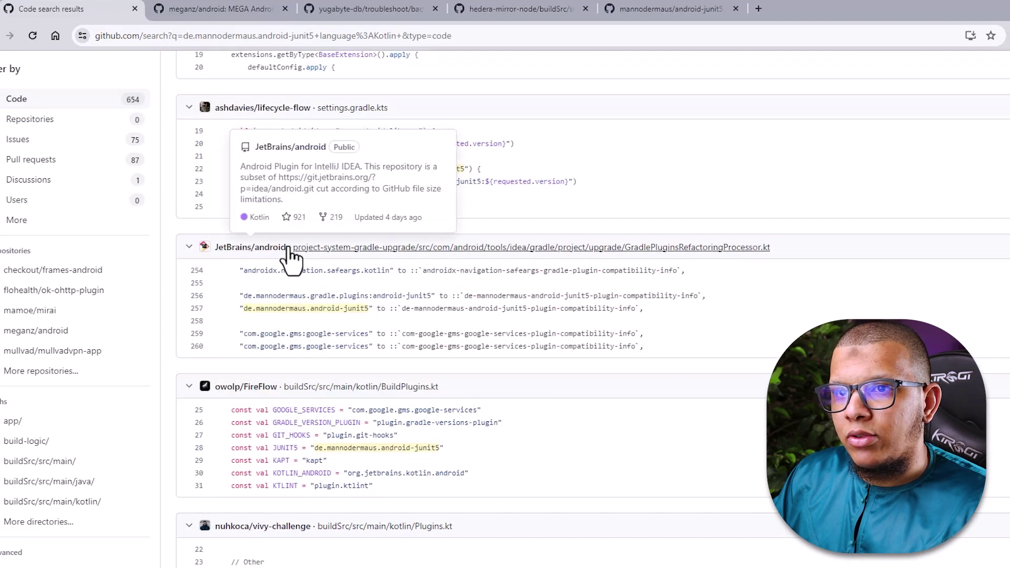
pyautogui.scroll(-3, 387, 420)
pyautogui.scroll(-10, 278, 236)
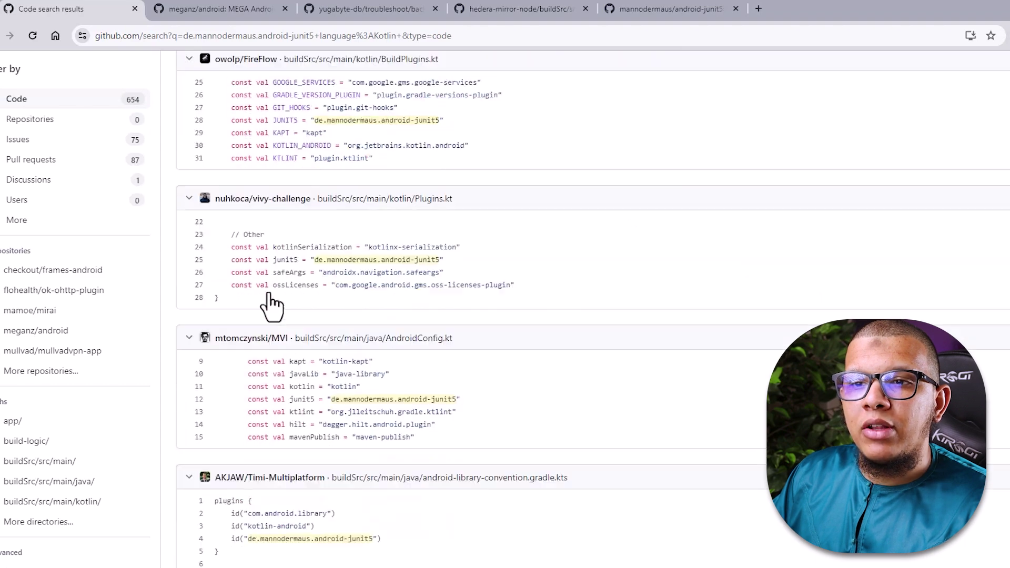
pyautogui.scroll(12, 310, 247)
pyautogui.scroll(10, 315, 247)
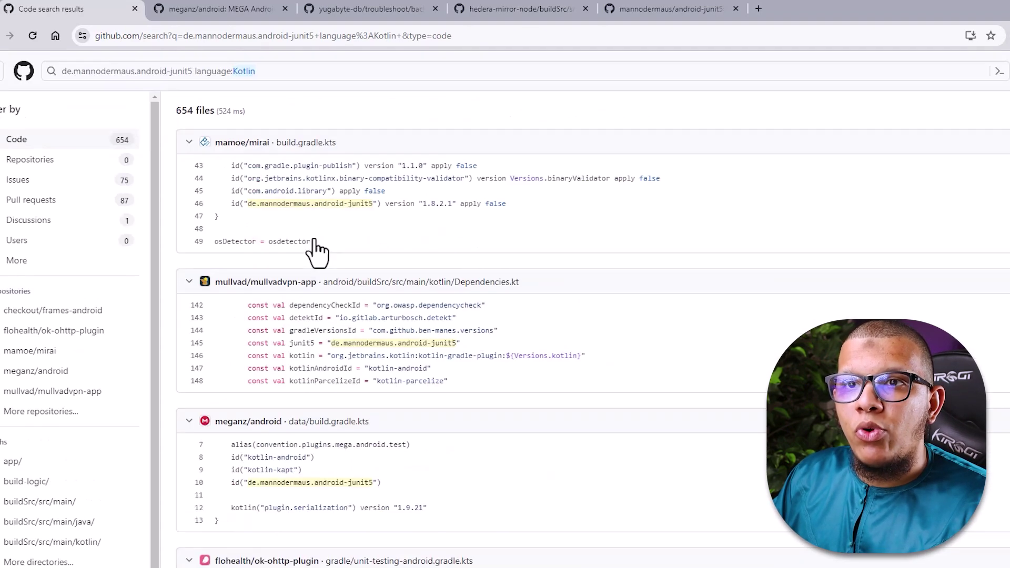
pyautogui.doubleClick(184, 110)
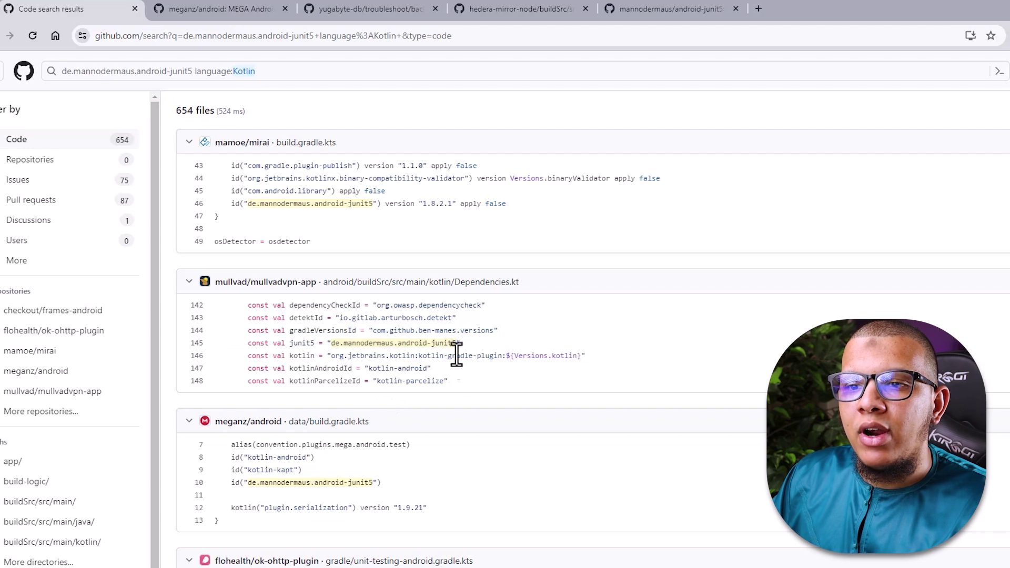
pyautogui.scroll(-7, 473, 415)
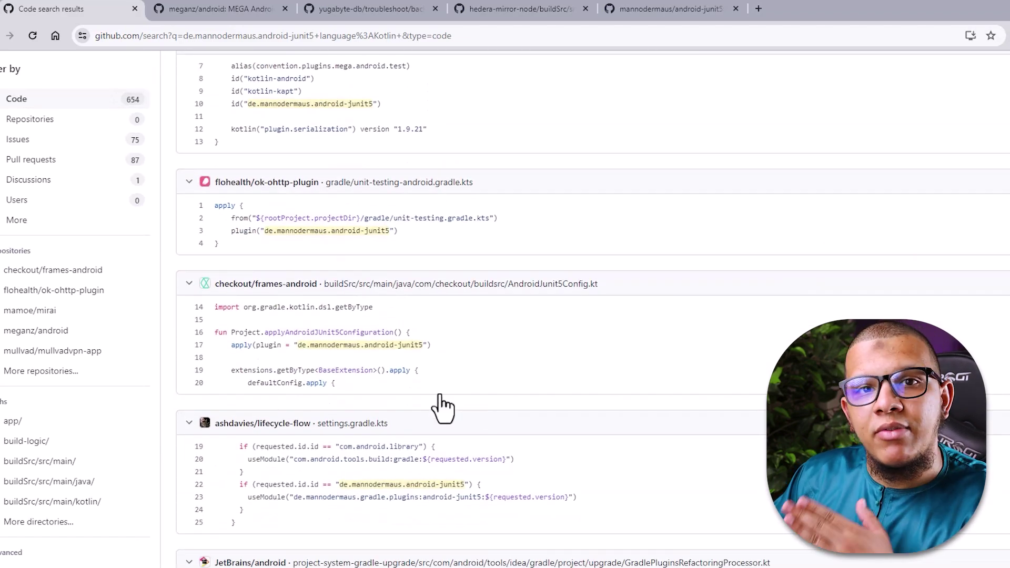
pyautogui.scroll(-20, 425, 399)
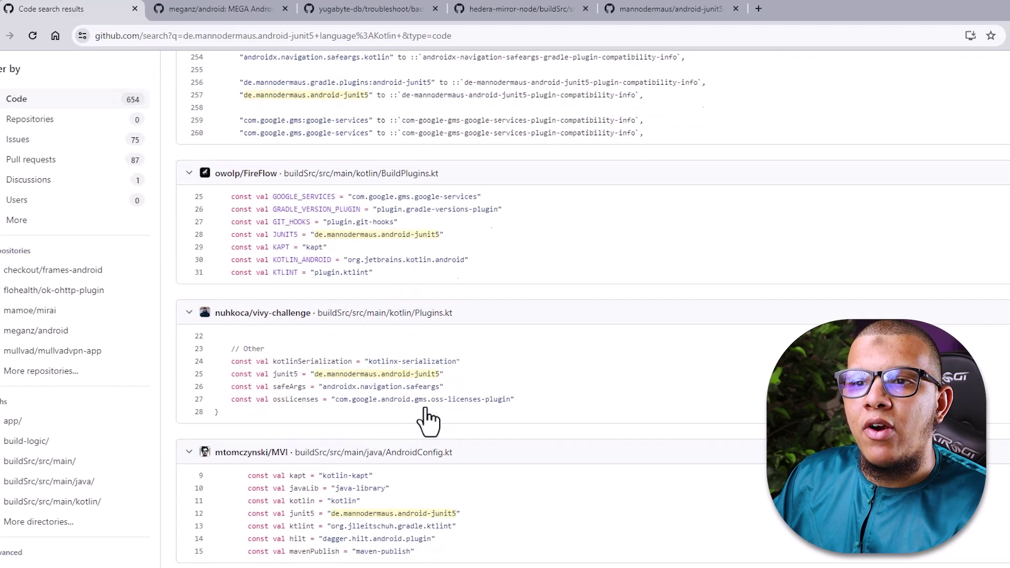
pyautogui.scroll(-3, 425, 407)
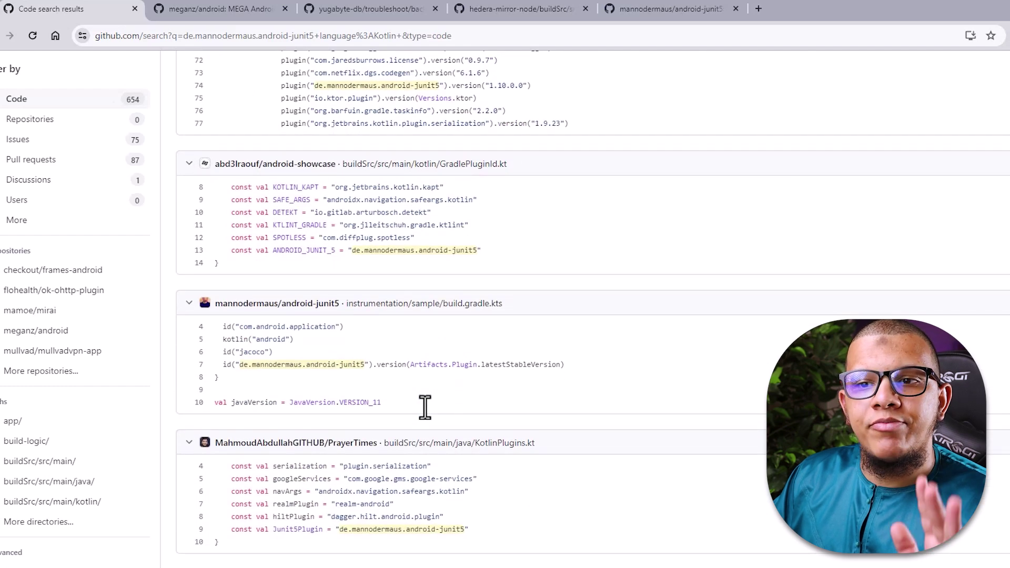
pyautogui.scroll(10, 425, 407)
# - Review the plugin name and the language:Kotlin qualifier in the search query, leaving the query as it is
pyautogui.click(128, 63)
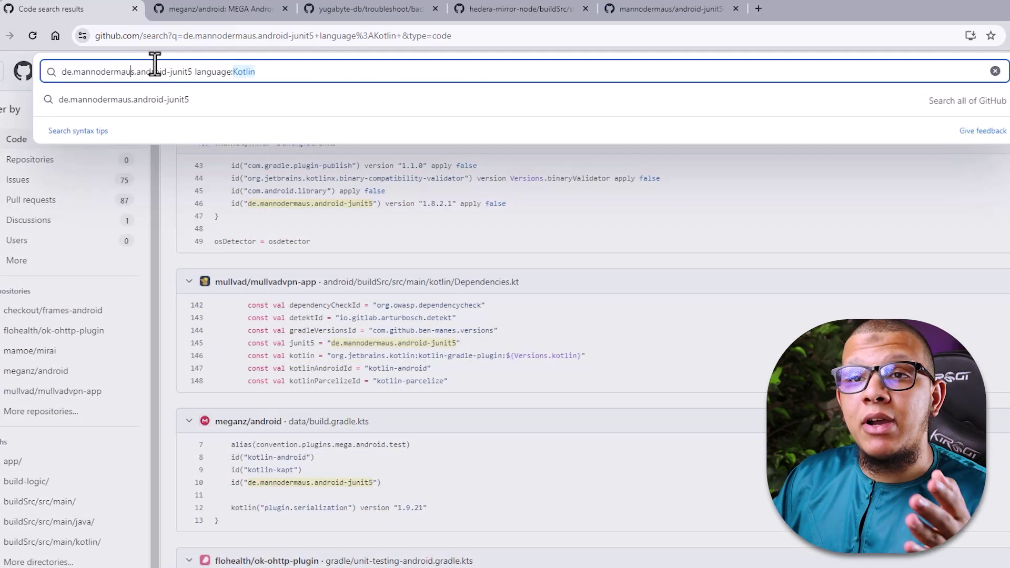
pyautogui.moveTo(196, 78); pyautogui.dragTo(280, 72)
pyautogui.click(309, 71)
pyautogui.click(131, 291)
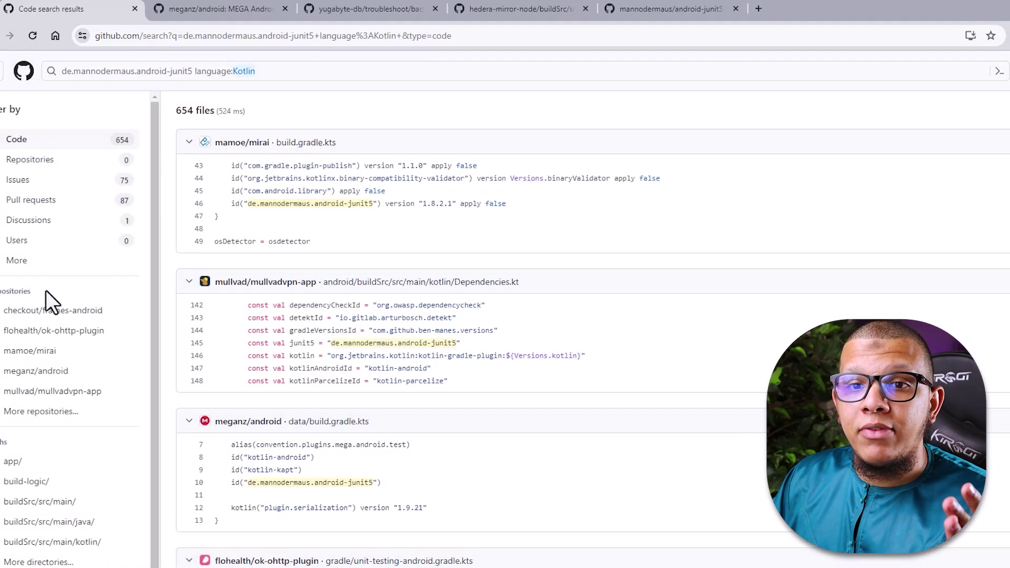
# - Add a repo qualifier for android/nowinandroid to the query and search that repository for de.mannodermaus.android-junit5
pyautogui.click(21, 411)
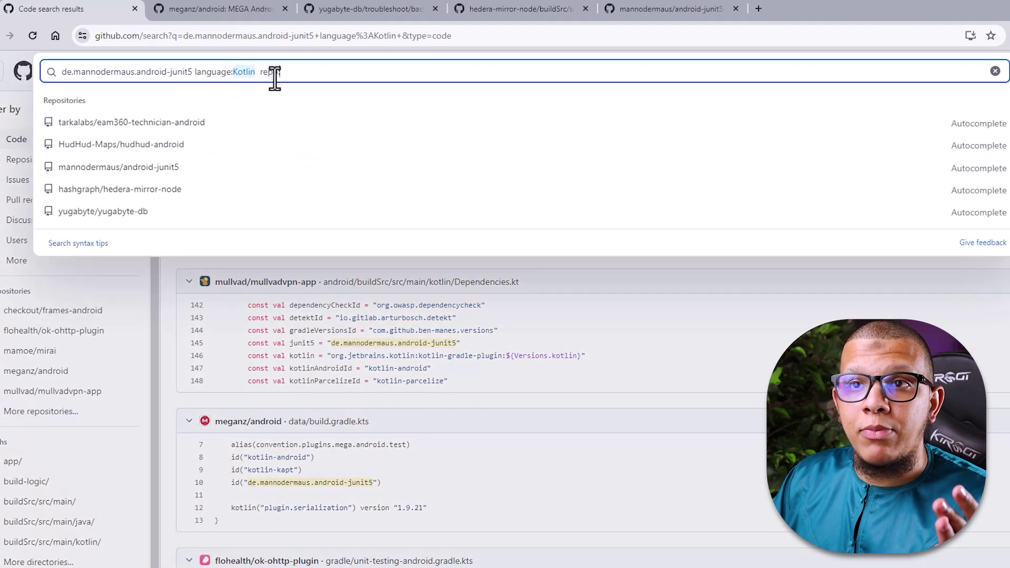
pyautogui.write('now')
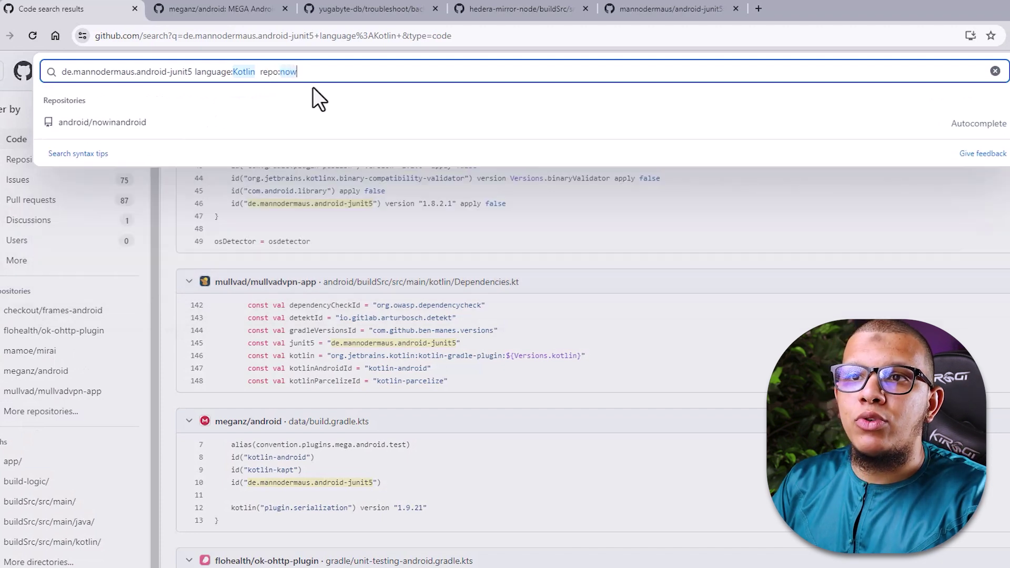
pyautogui.click(305, 123)
pyautogui.click(335, 108)
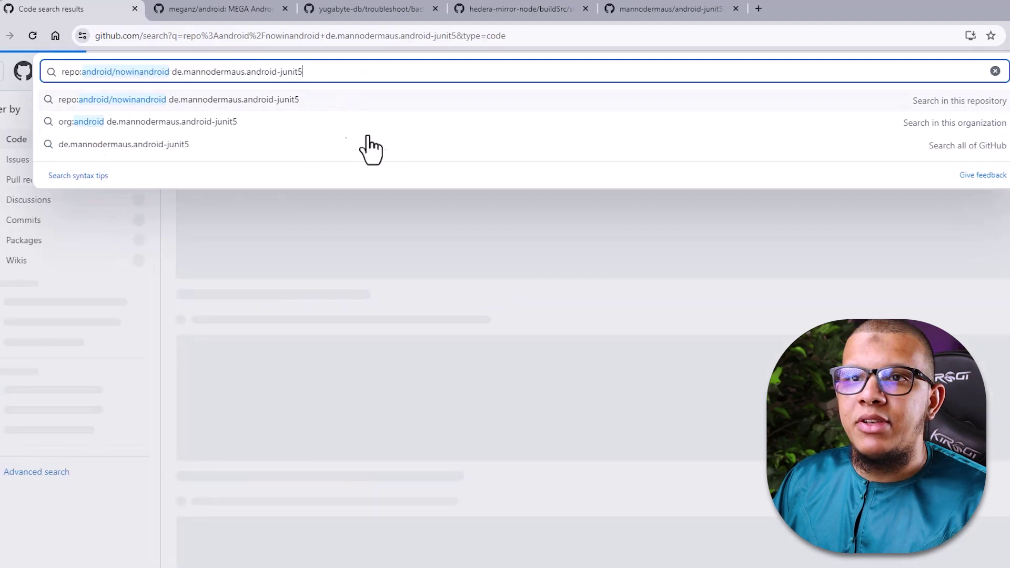
pyautogui.click(240, 291)
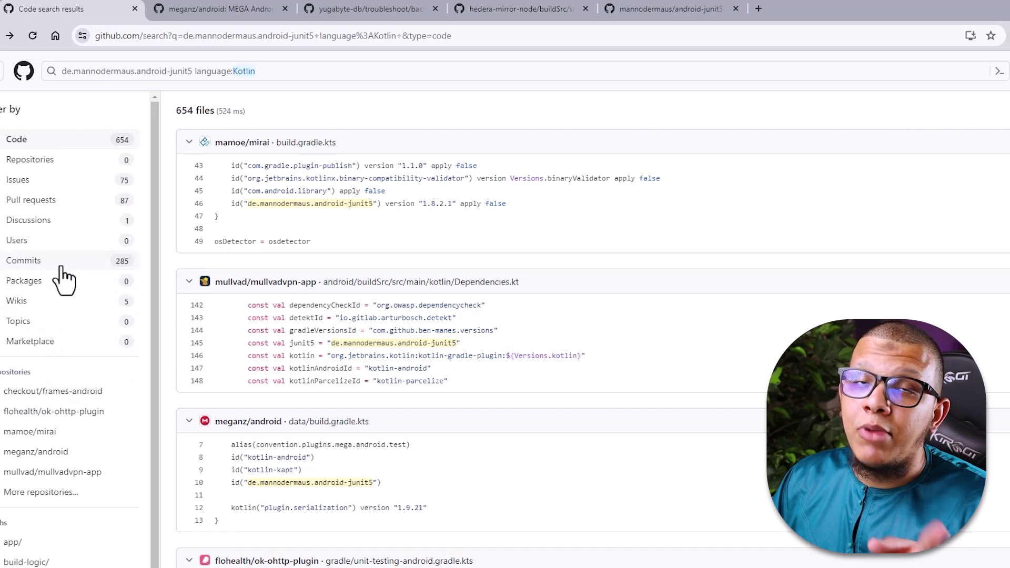
# - Enclose de.mannodermaus.android-junit5 in double quotes in the search query to match the exact phrase
pyautogui.click(278, 74)
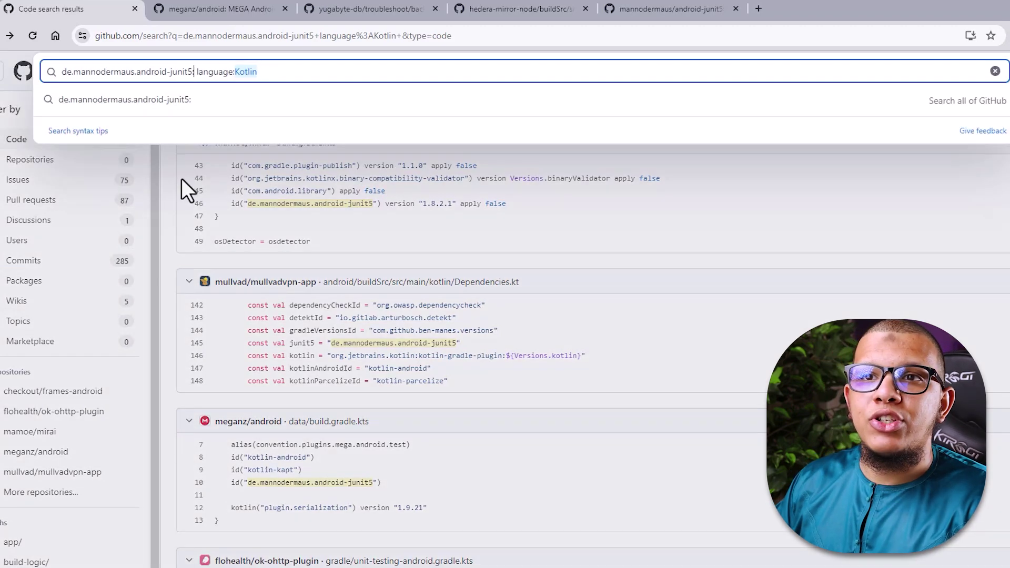
pyautogui.write('"')
pyautogui.press('Home')
pyautogui.write('"')
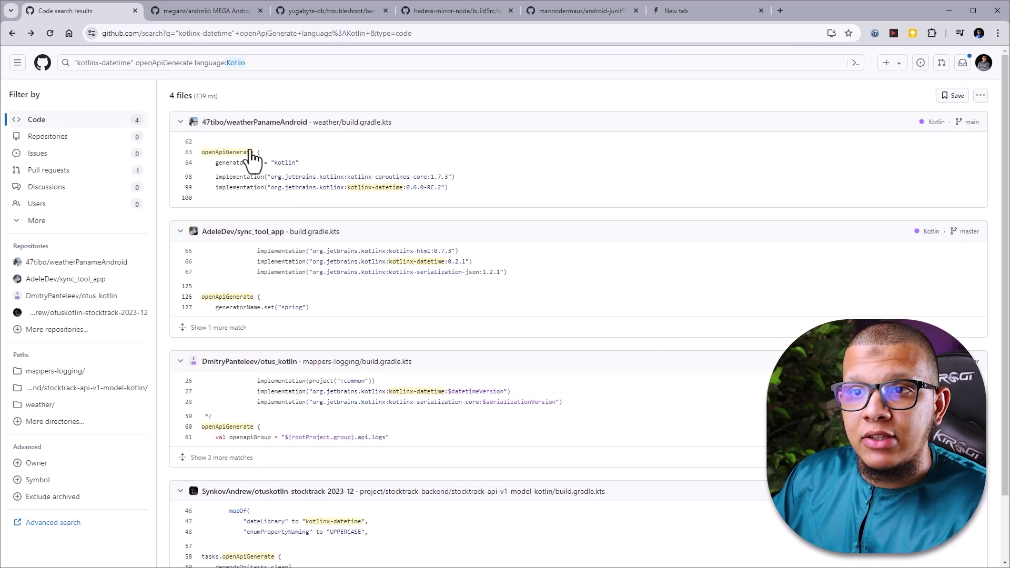
# - Browse the code matches for "kotlinx-datetime" openApiGenerate language:Kotlin and review the quoted term and the rest of the query
pyautogui.scroll(-2, 255, 187)
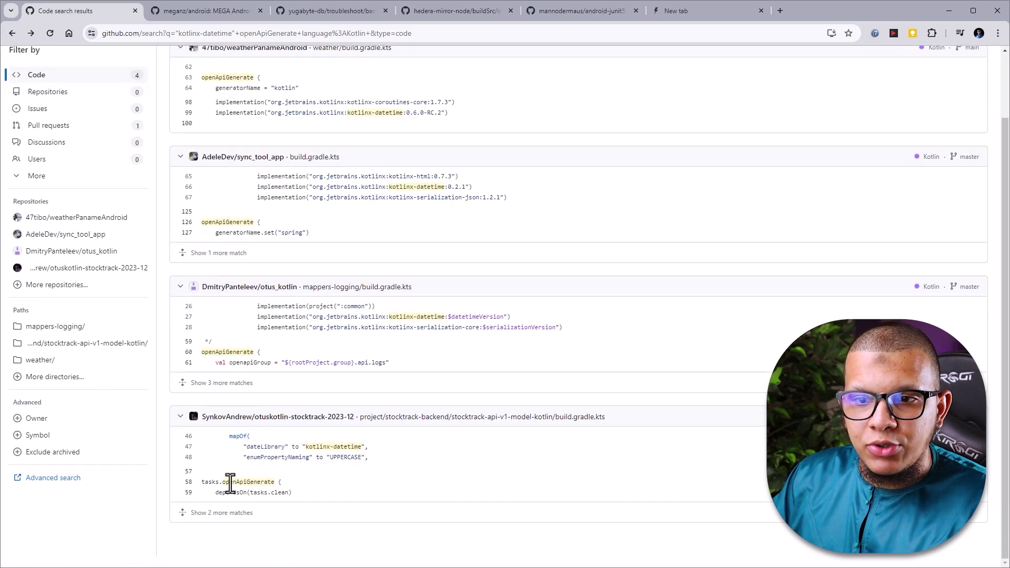
pyautogui.scroll(2, 286, 417)
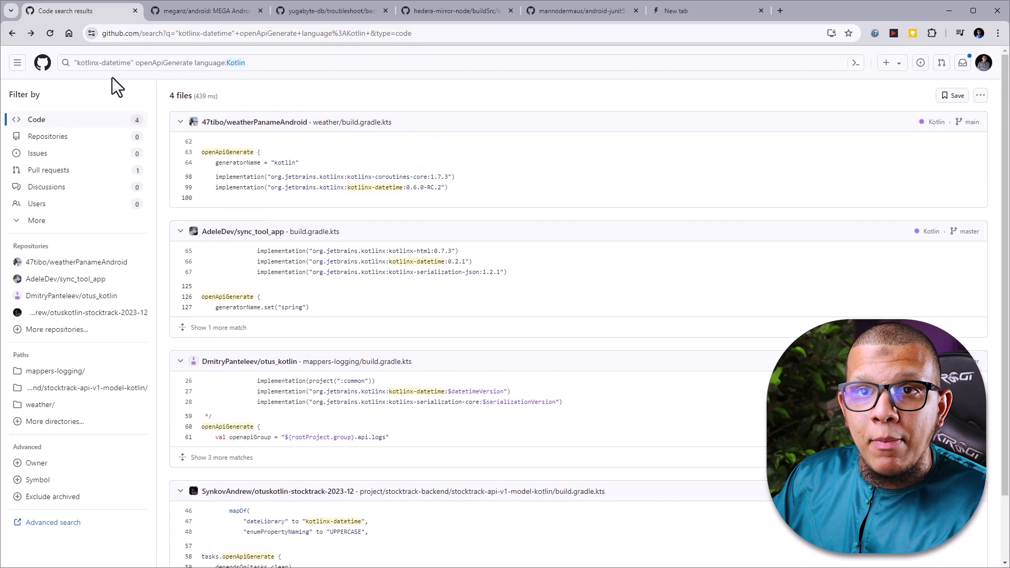
pyautogui.click(94, 63)
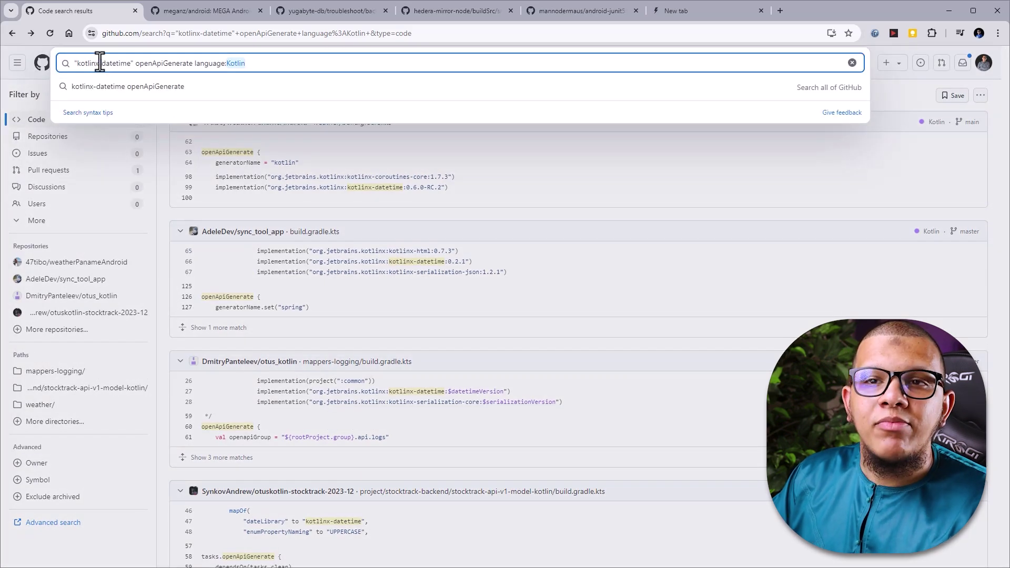
pyautogui.moveTo(123, 63); pyautogui.dragTo(74, 63)
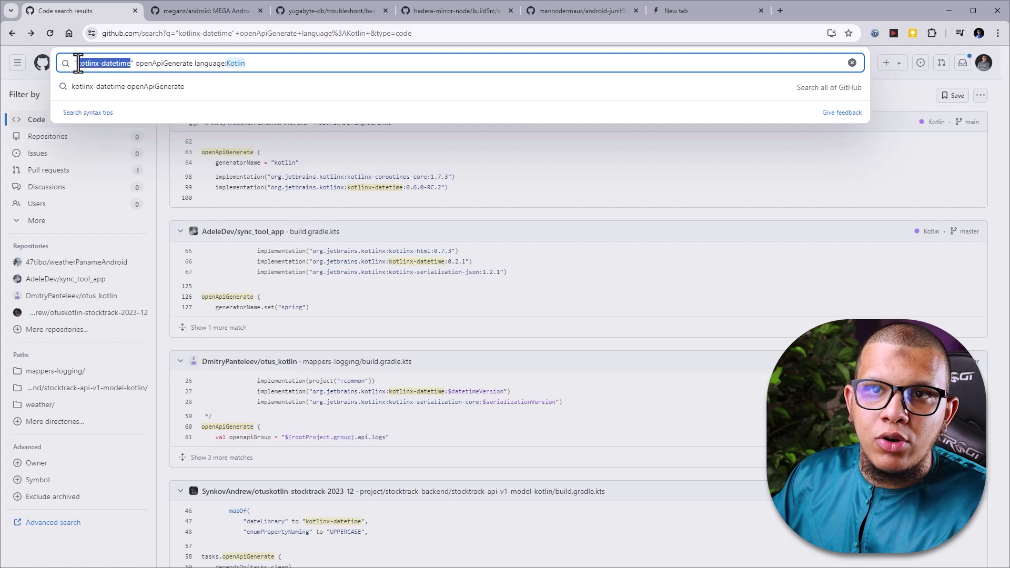
pyautogui.click(103, 63)
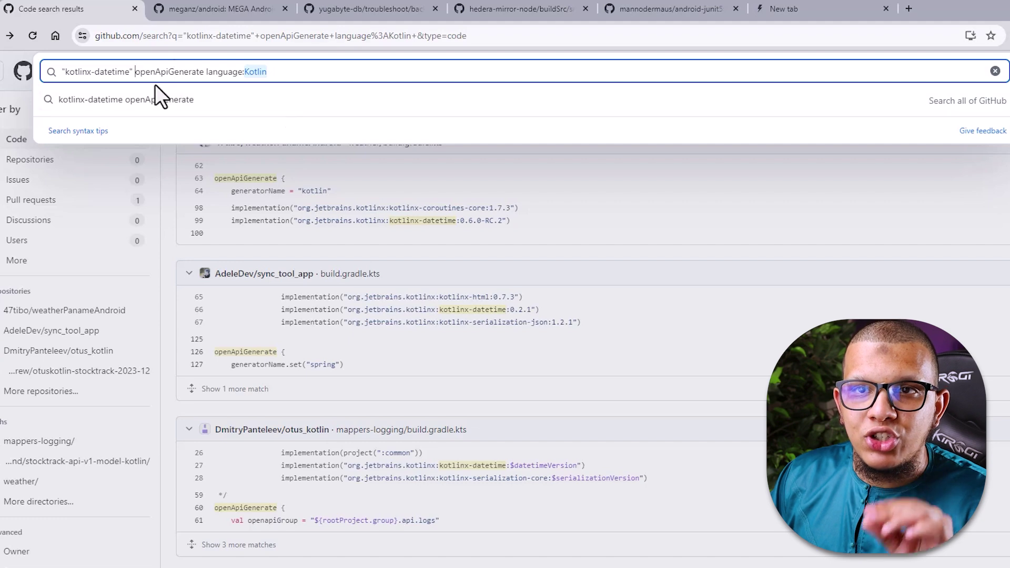
pyautogui.click(319, 71)
pyautogui.click(630, 405)
# - Open the build.gradle.kts match in the otuskotlin-stocktrack-2023-12 repository and examine the dateLibrary entry in its configOptions
pyautogui.scroll(-2, 450, 410)
pyautogui.click(426, 540)
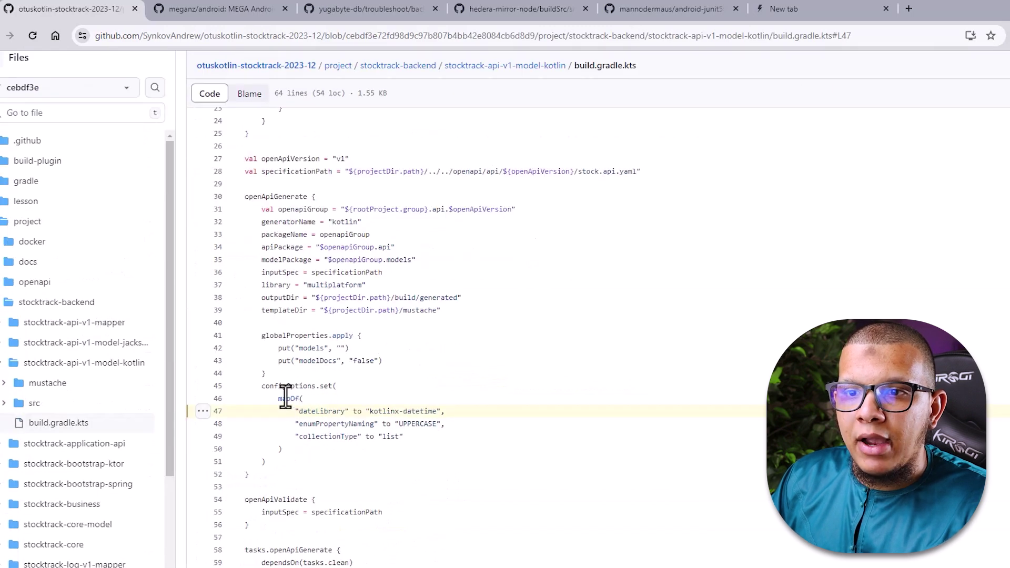
pyautogui.doubleClick(271, 385)
pyautogui.doubleClick(297, 411)
pyautogui.click(294, 411)
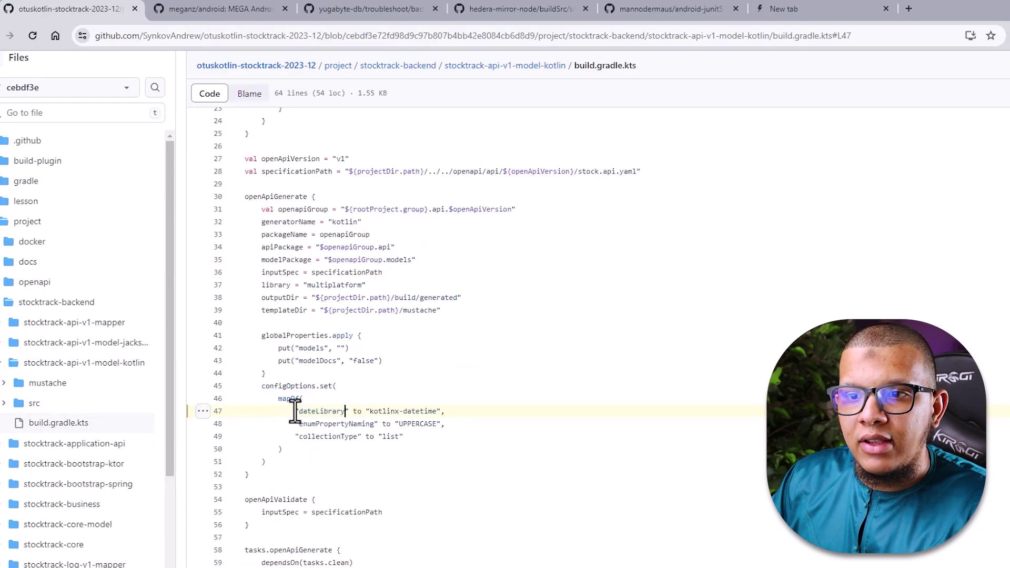
# - Highlight the entry mapping "dateLibrary" to "kotlinx-datetime" in configOptions of build.gradle.kts
pyautogui.click(443, 411)
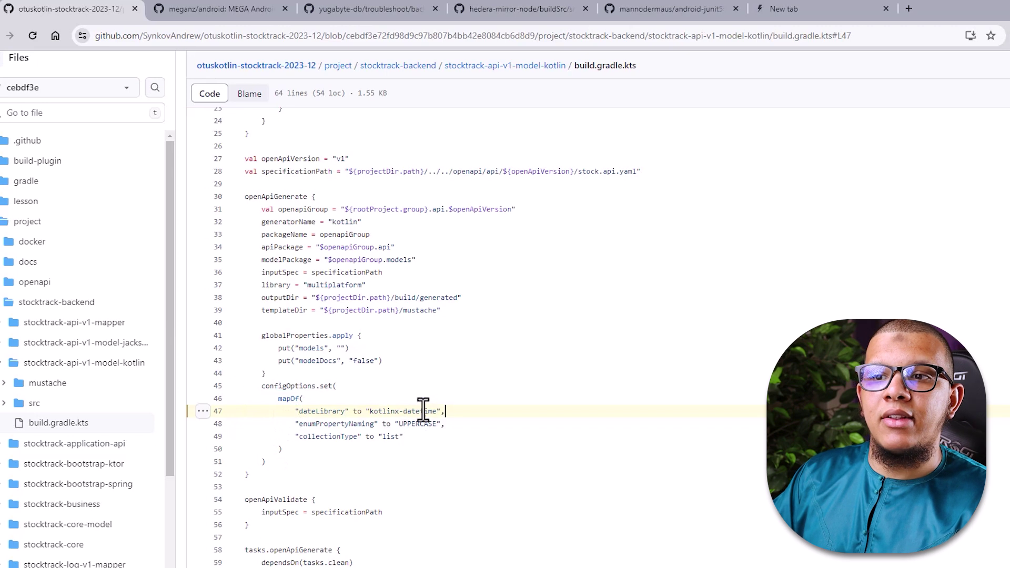
pyautogui.click(424, 411)
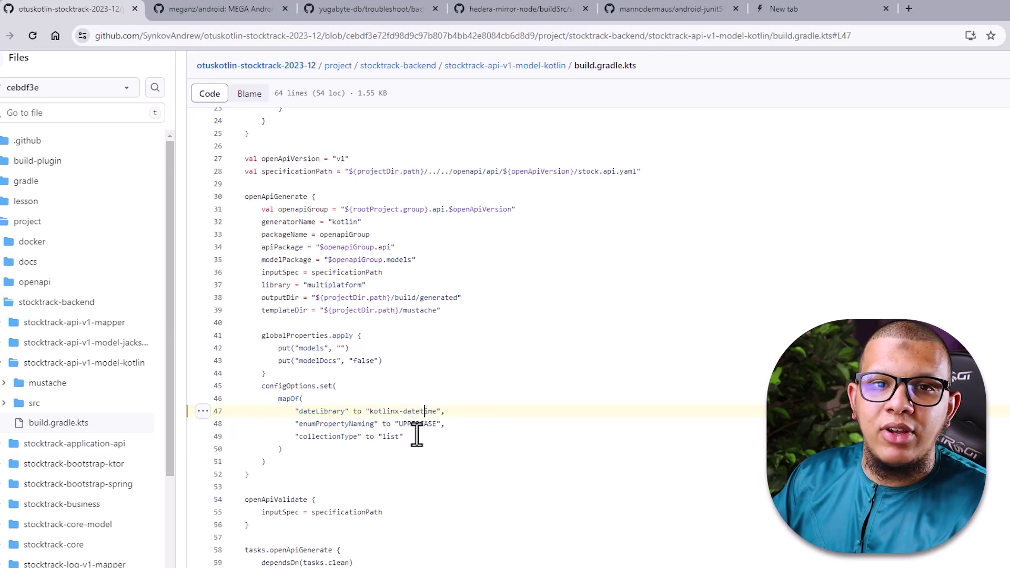
pyautogui.moveTo(447, 411); pyautogui.dragTo(295, 418)
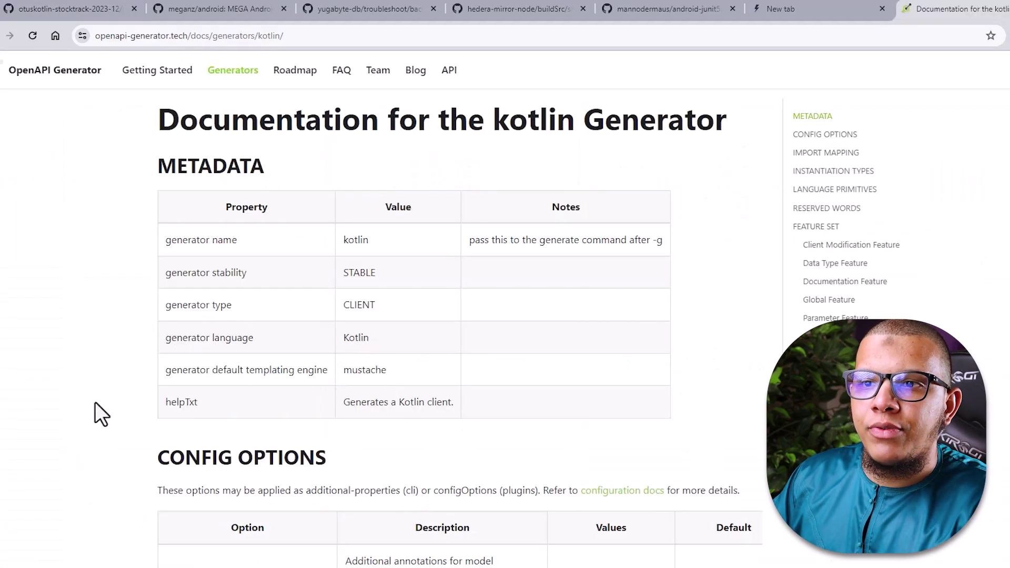
# - Find "date" in the OpenAPI Generator kotlin documentation and examine the dateLibrary option and its kotlinx-datetime value
pyautogui.scroll(-10, 103, 399)
pyautogui.scroll(3, 111, 393)
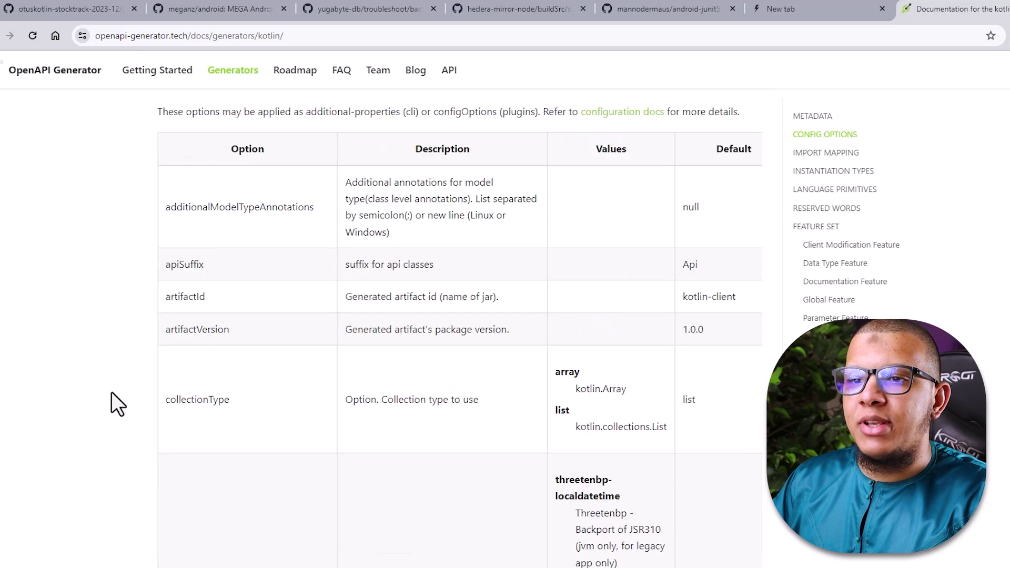
pyautogui.hotkey('ctrl', 'f')
pyautogui.write('date')
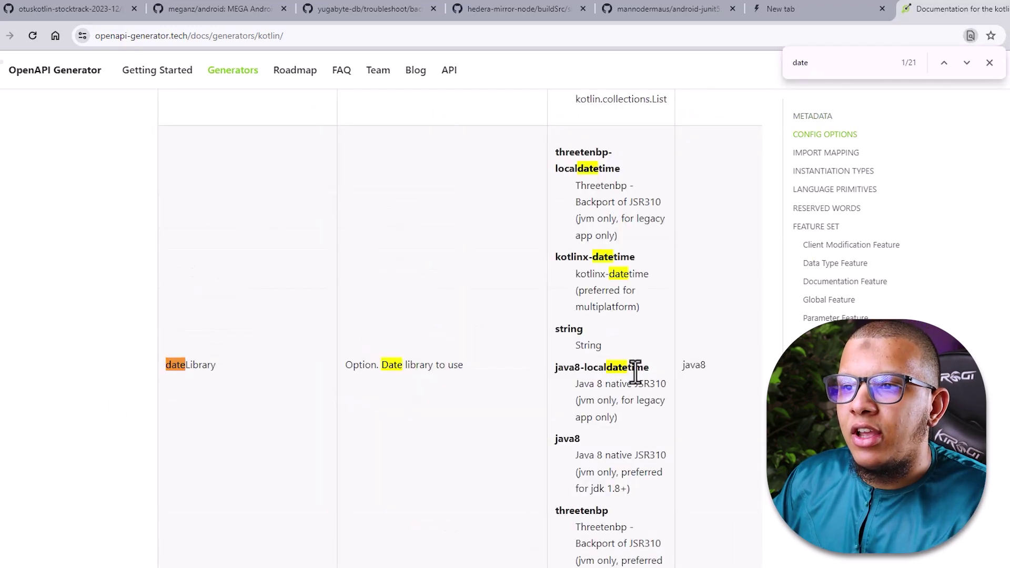
pyautogui.doubleClick(189, 368)
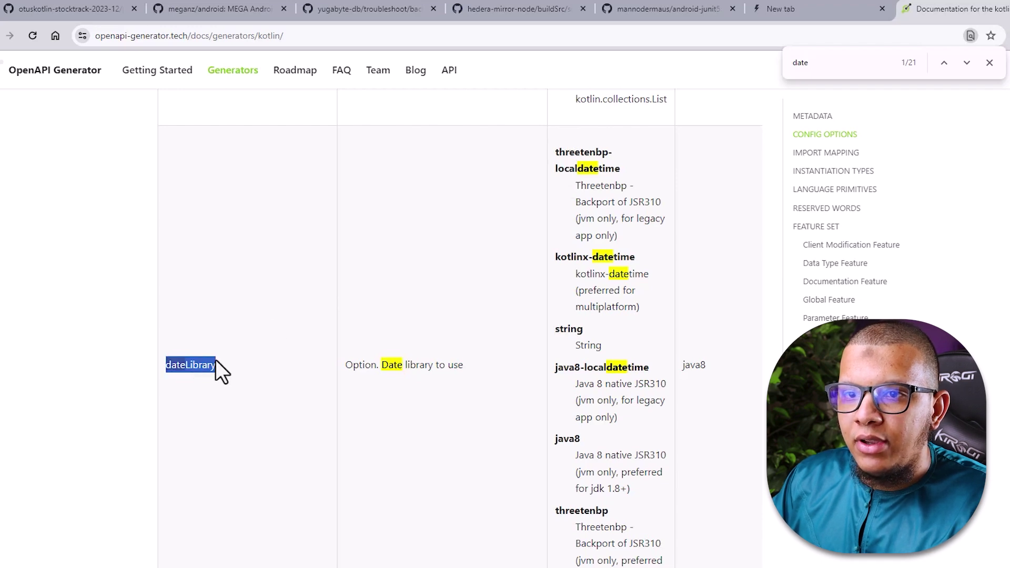
pyautogui.scroll(3, 221, 342)
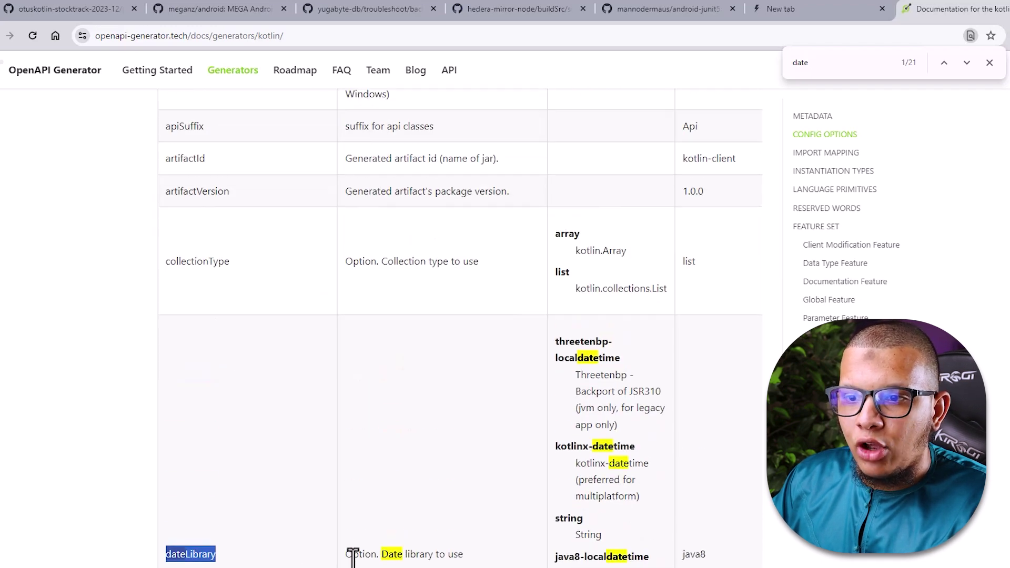
pyautogui.scroll(-5, 588, 534)
pyautogui.scroll(3, 591, 483)
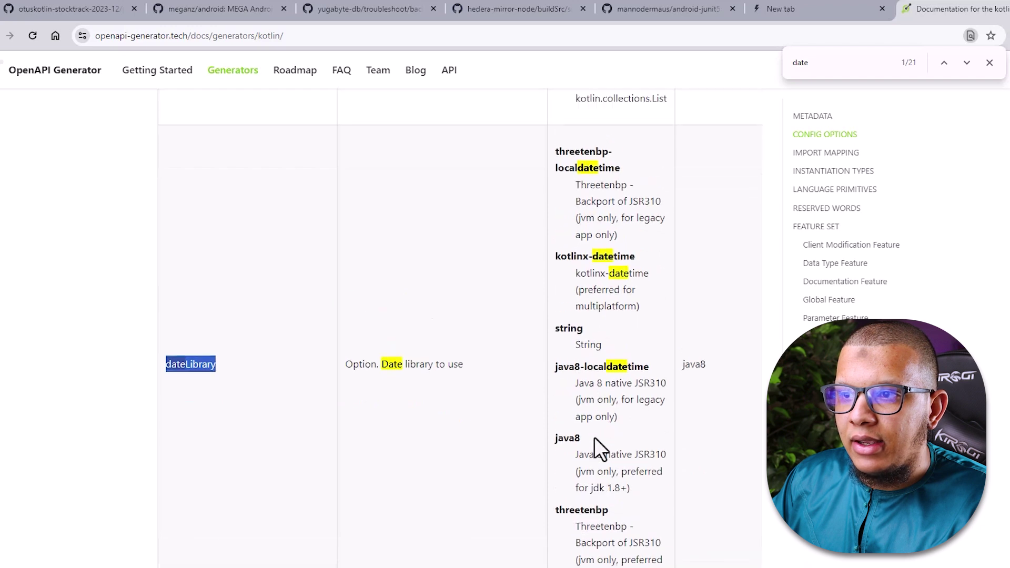
pyautogui.moveTo(553, 320); pyautogui.dragTo(636, 325)
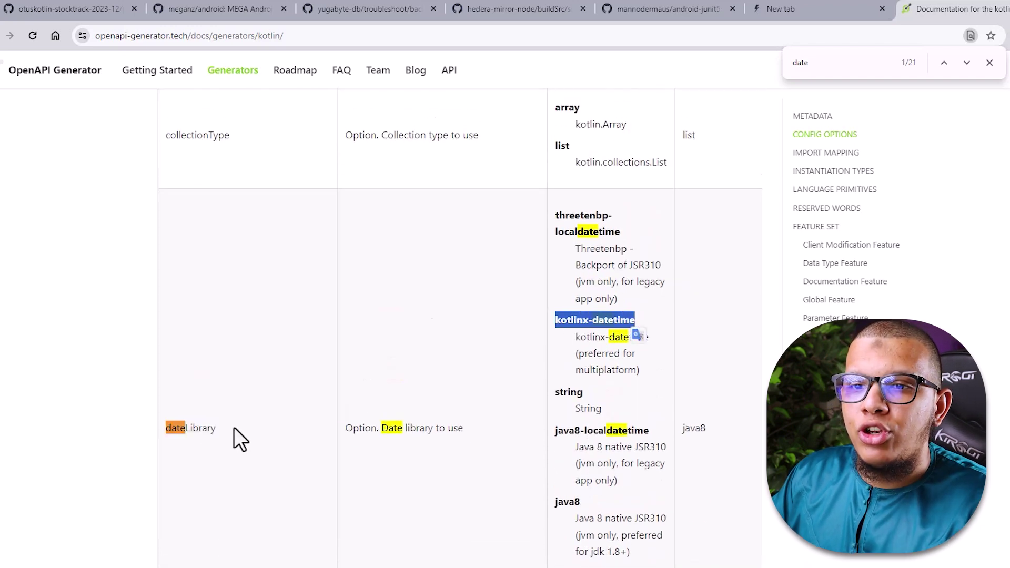
pyautogui.moveTo(226, 427); pyautogui.dragTo(167, 432)
# - Return to the stocktrack build.gradle.kts file and review the openApiGenerate properties and the dateLibrary entry
pyautogui.click(54, 5)
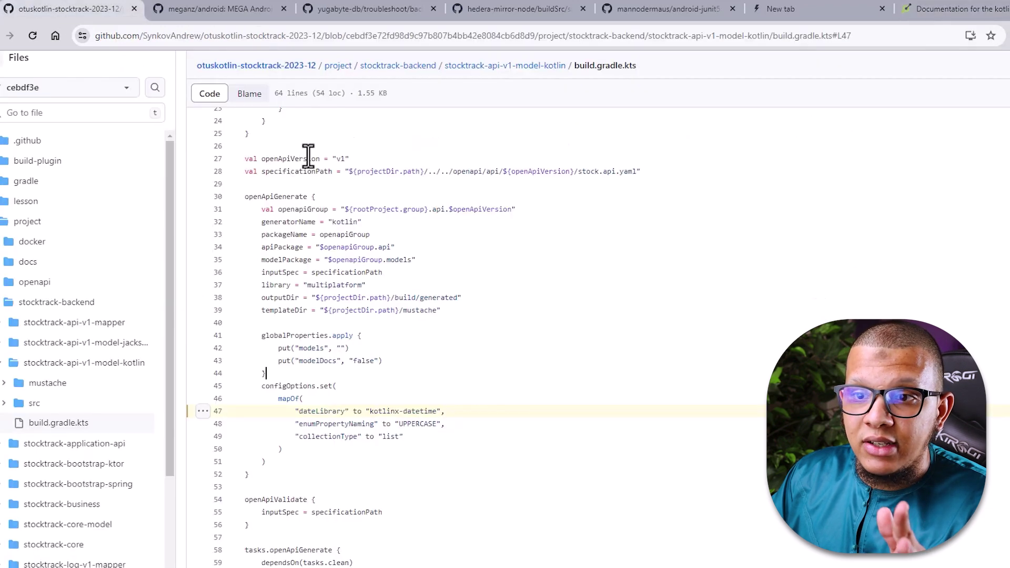
pyautogui.doubleClick(288, 222)
pyautogui.doubleClick(288, 234)
pyautogui.doubleClick(279, 247)
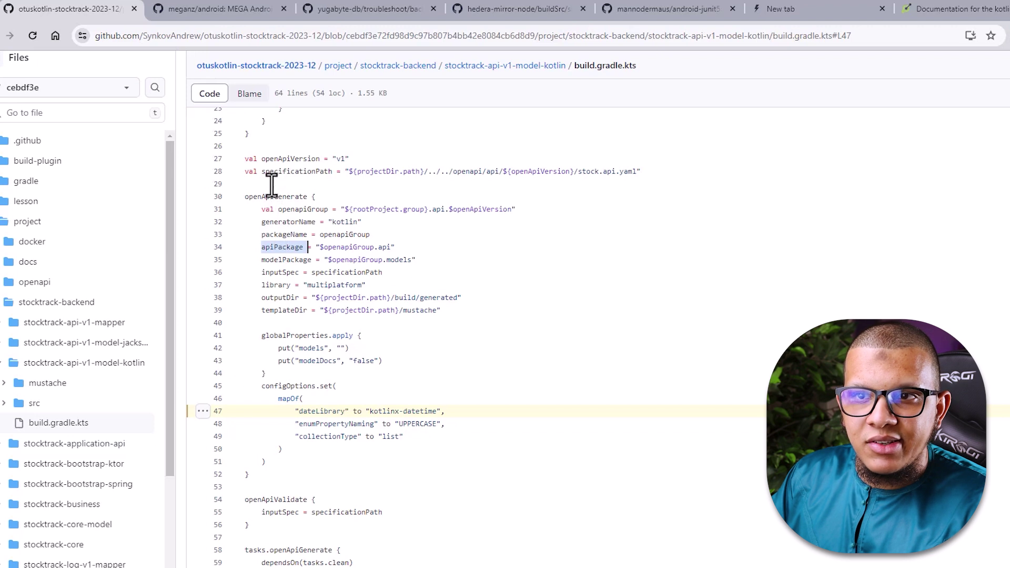
pyautogui.click(268, 198)
pyautogui.doubleClick(276, 237)
pyautogui.click(285, 258)
pyautogui.doubleClick(283, 272)
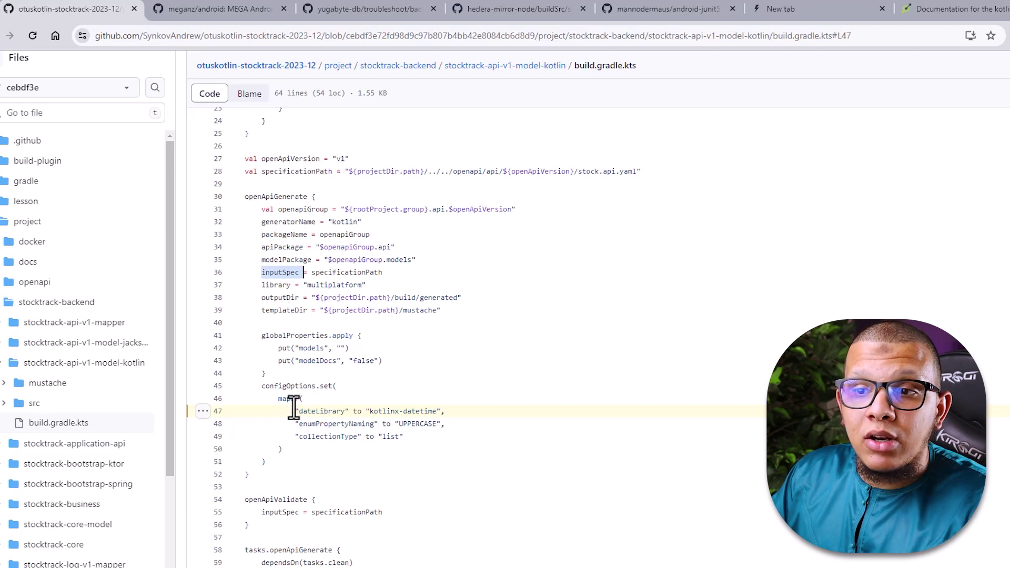
pyautogui.moveTo(294, 410); pyautogui.dragTo(459, 410)
pyautogui.click(426, 448)
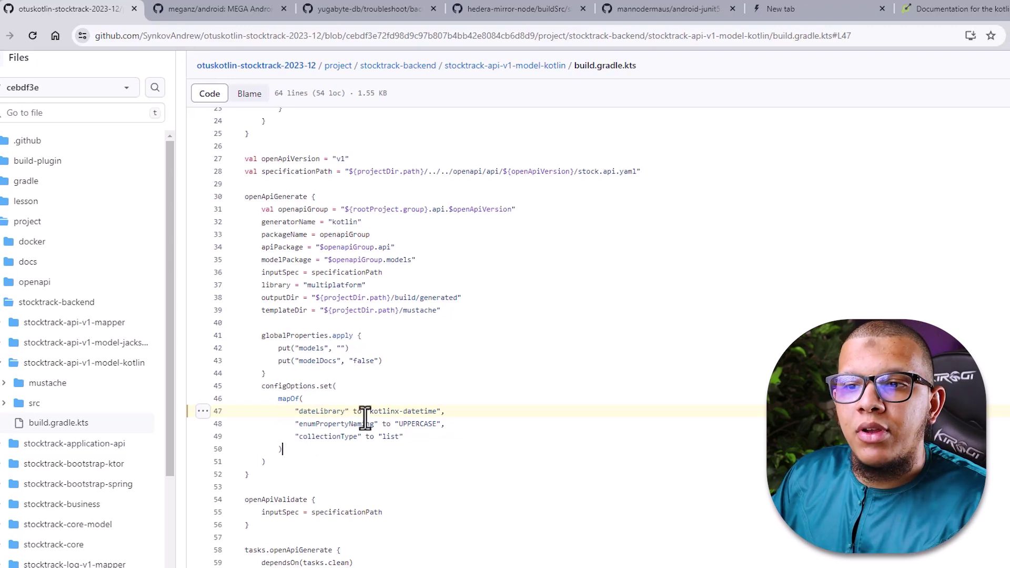
# - Open GitHub's search syntax tips from the code search and read about exact matches and the OR and NOT operators
pyautogui.scroll(8, 363, 421)
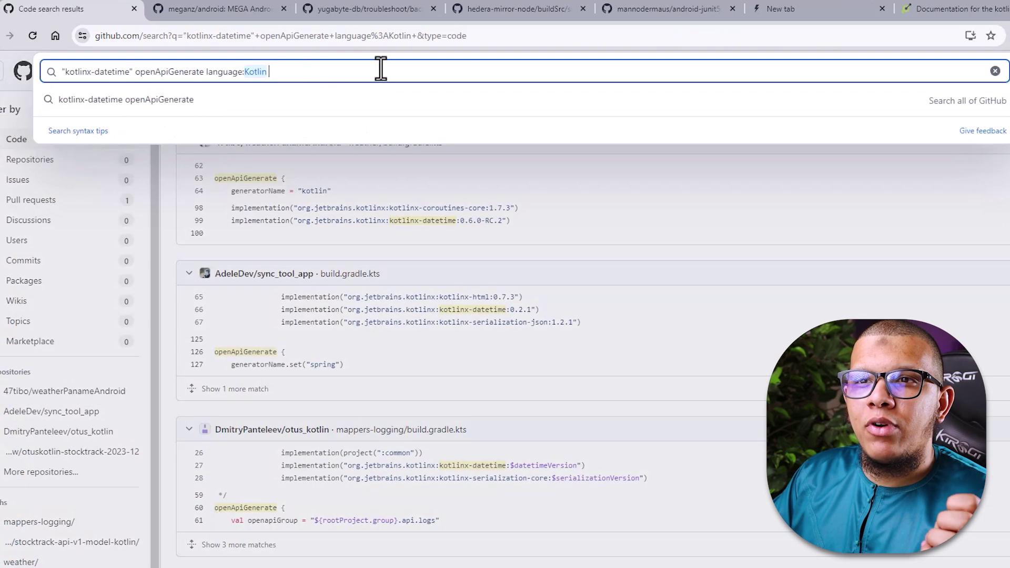
pyautogui.click(106, 132)
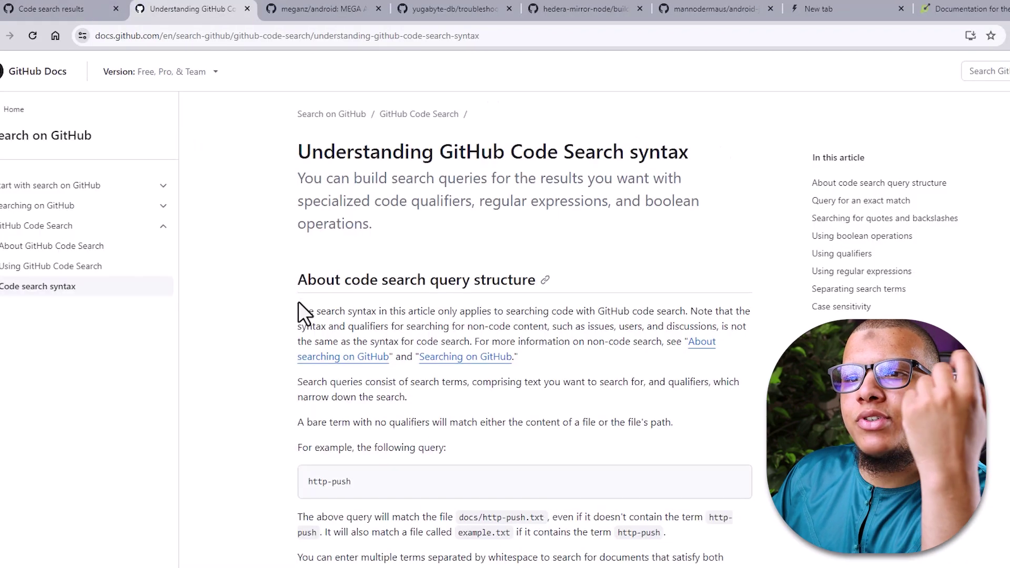
pyautogui.scroll(-10, 298, 302)
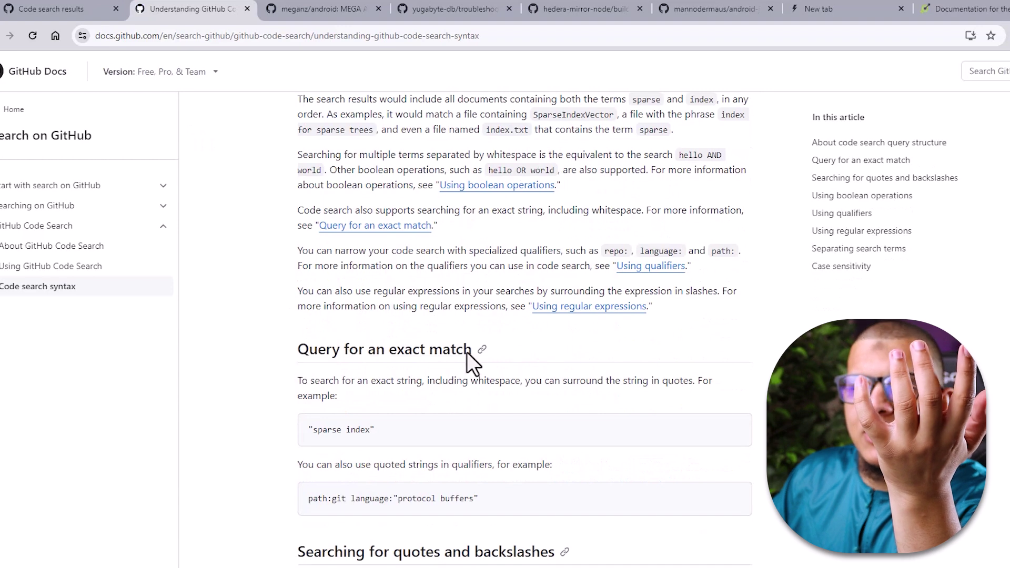
pyautogui.scroll(-2, 354, 368)
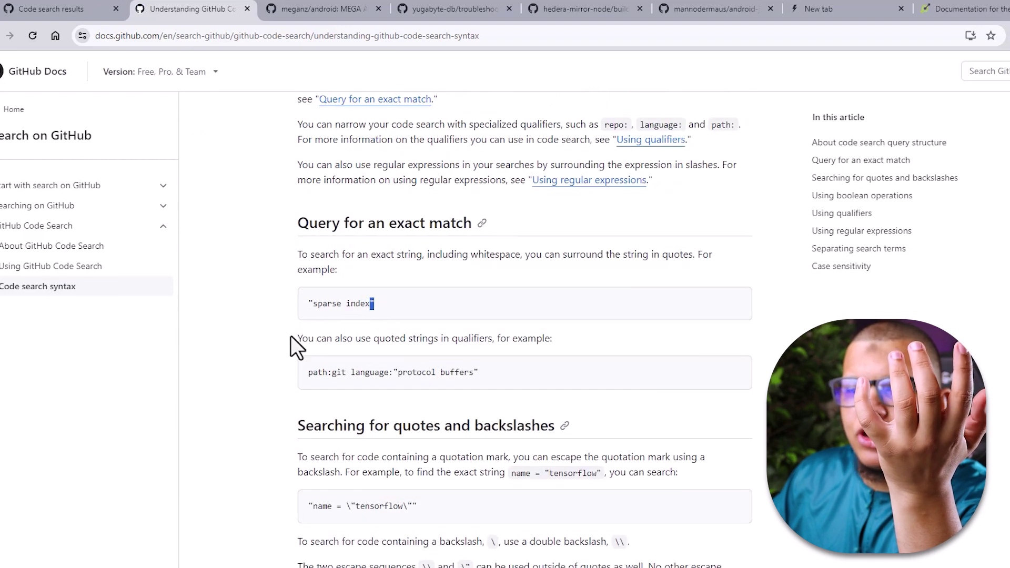
pyautogui.scroll(-9, 301, 326)
pyautogui.doubleClick(345, 352)
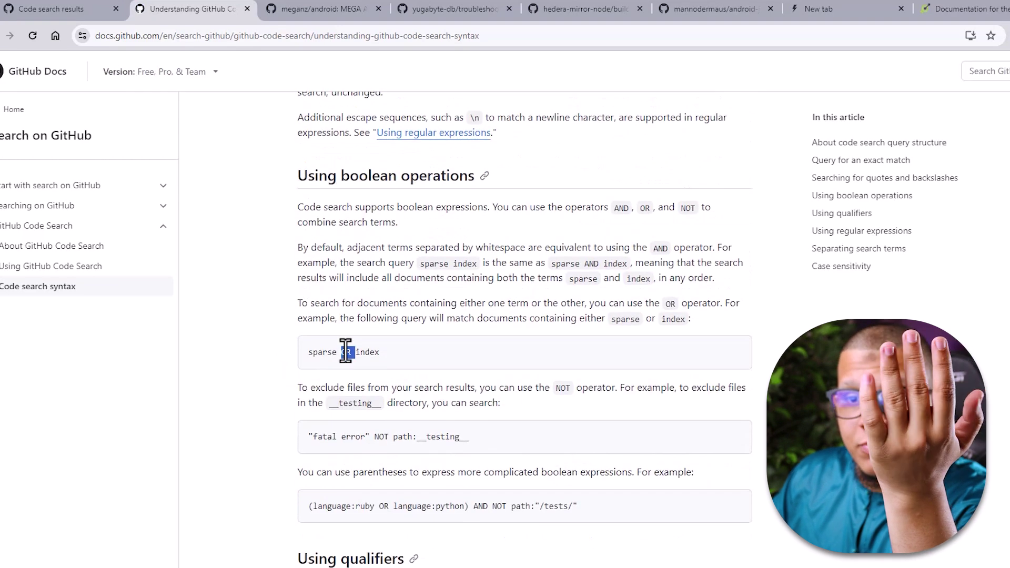
pyautogui.scroll(-2, 394, 342)
pyautogui.click(380, 310)
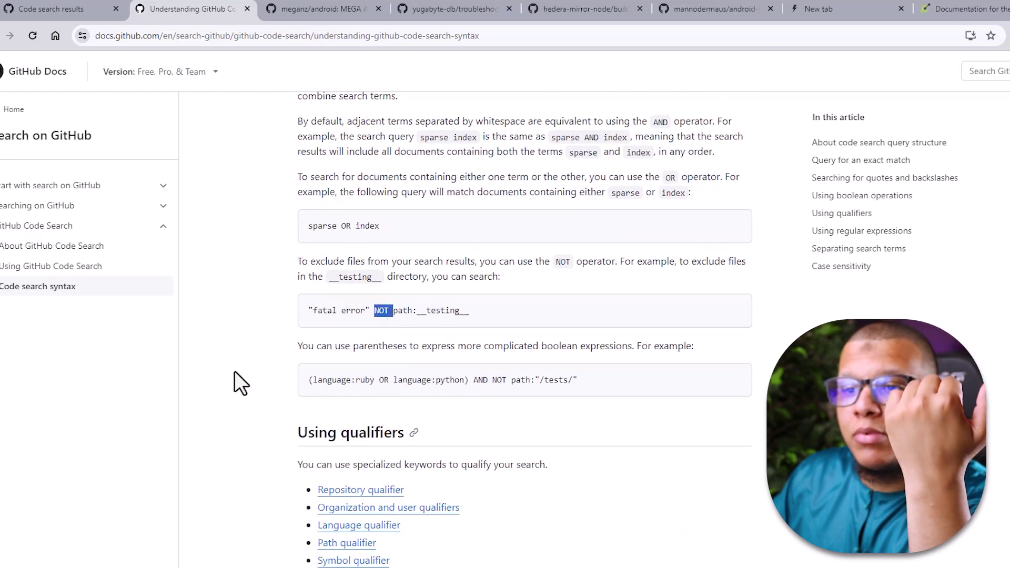
# - Read the repository, organization, user and language qualifier sections of the code search syntax article
pyautogui.scroll(-4, 238, 368)
pyautogui.scroll(-5, 255, 355)
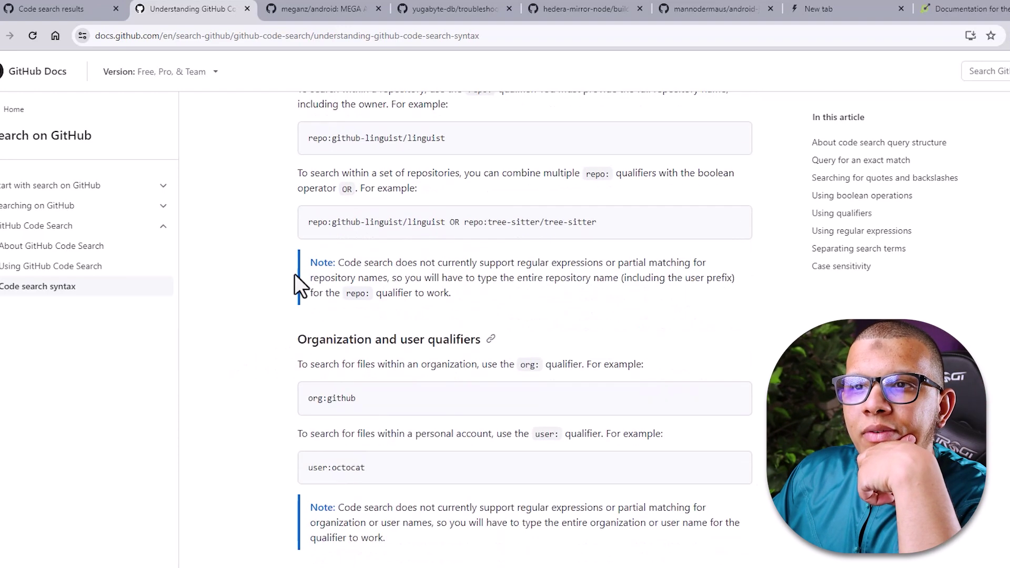
pyautogui.scroll(2, 295, 304)
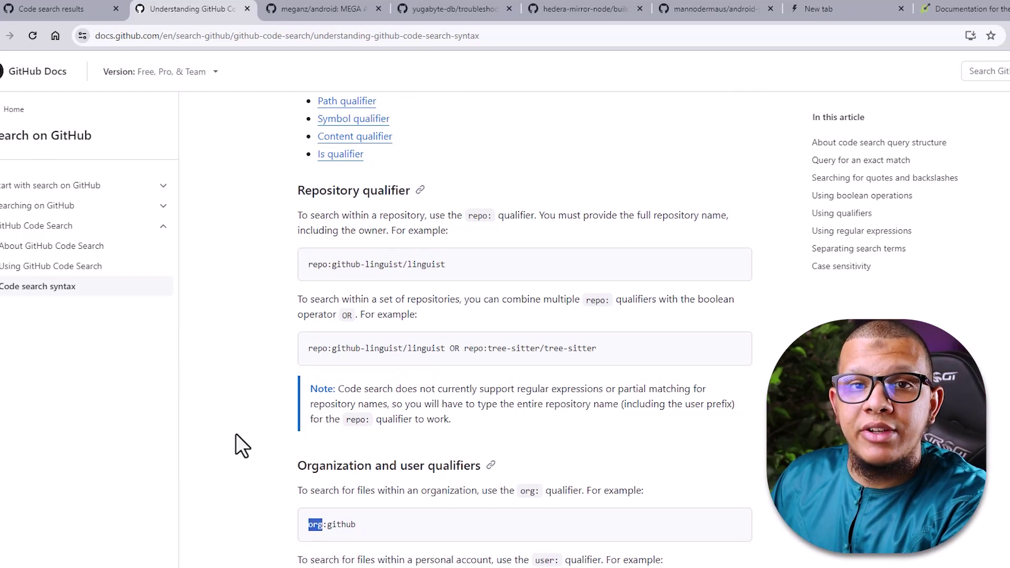
pyautogui.scroll(-8, 231, 433)
pyautogui.doubleClick(322, 264)
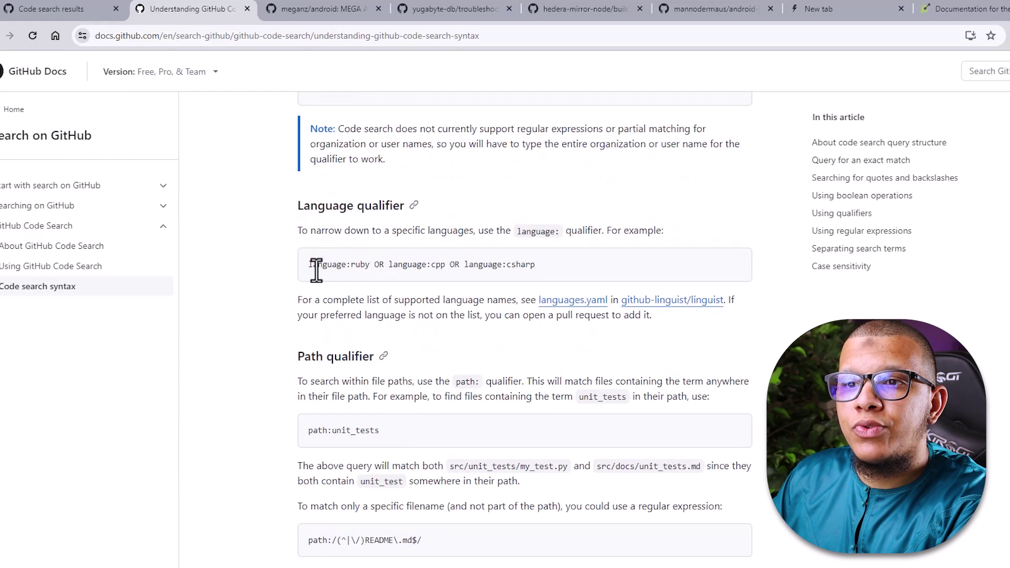
pyautogui.click(252, 310)
# - Examine the path qualifier section, including the path:unit_tests, path:*.txt and path:src/*.js examples
pyautogui.scroll(-2, 241, 373)
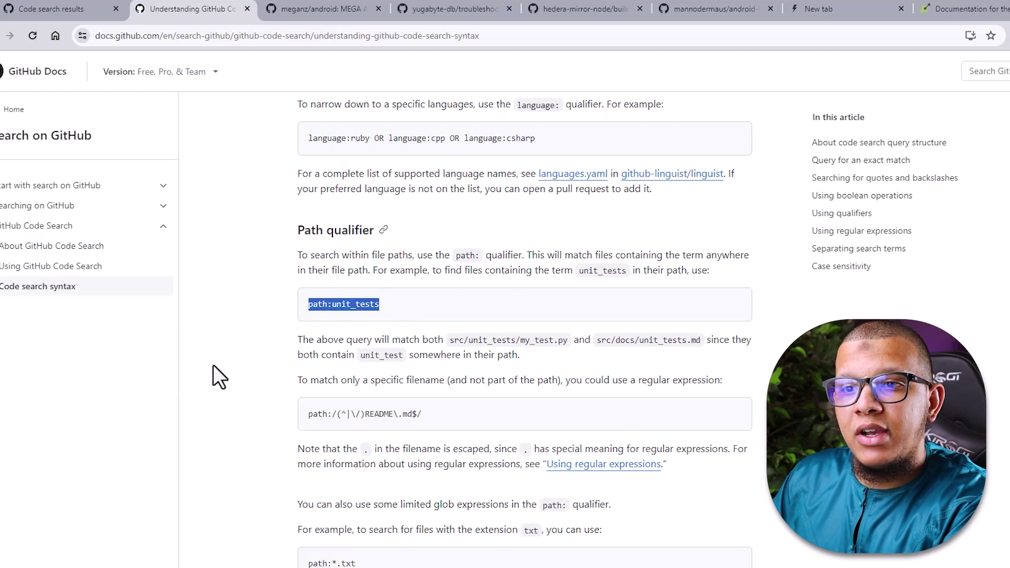
pyautogui.scroll(-4, 216, 368)
pyautogui.scroll(1, 216, 368)
pyautogui.click(328, 377)
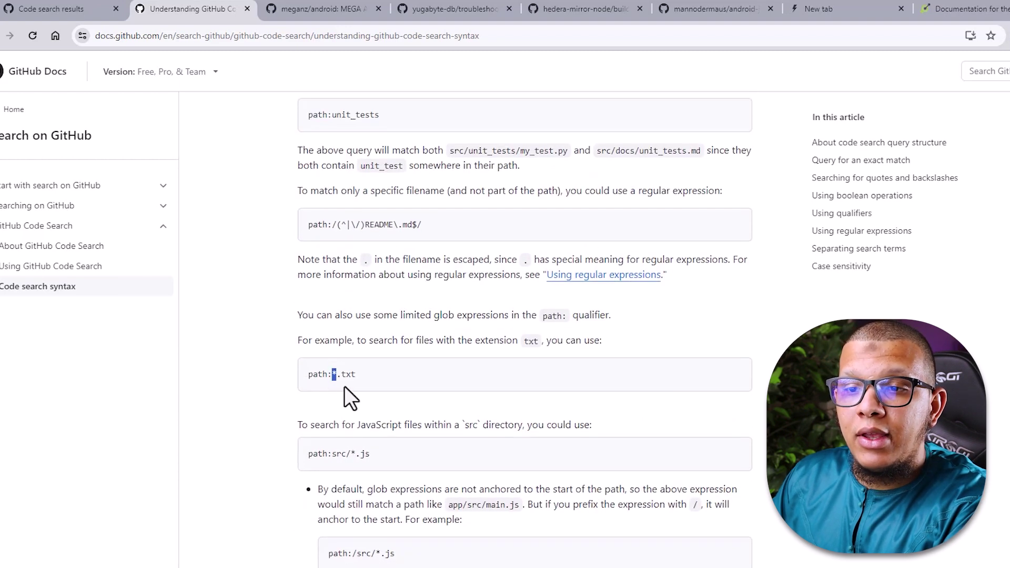
pyautogui.click(353, 459)
pyautogui.scroll(-12, 386, 450)
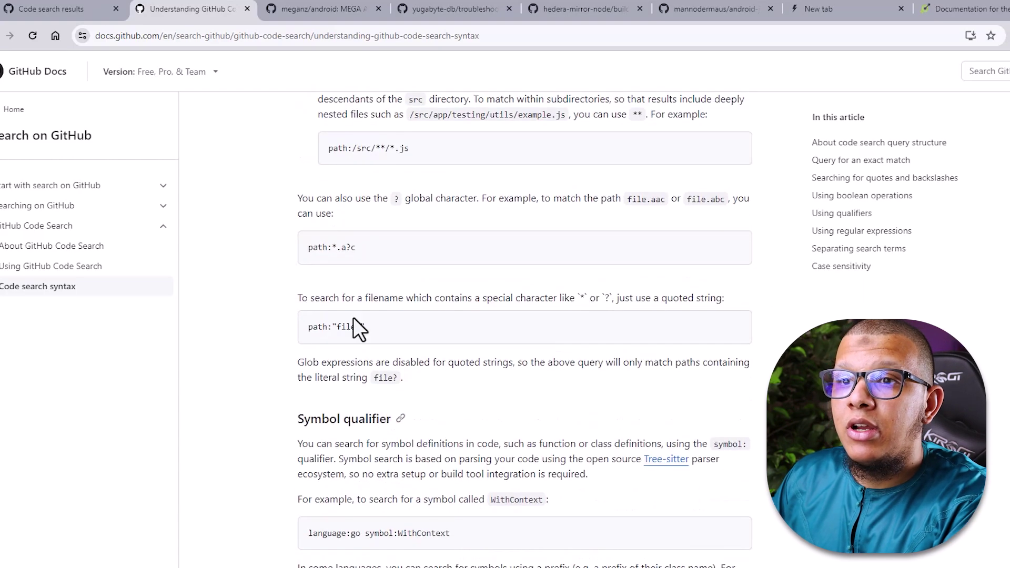
pyautogui.scroll(6, 356, 281)
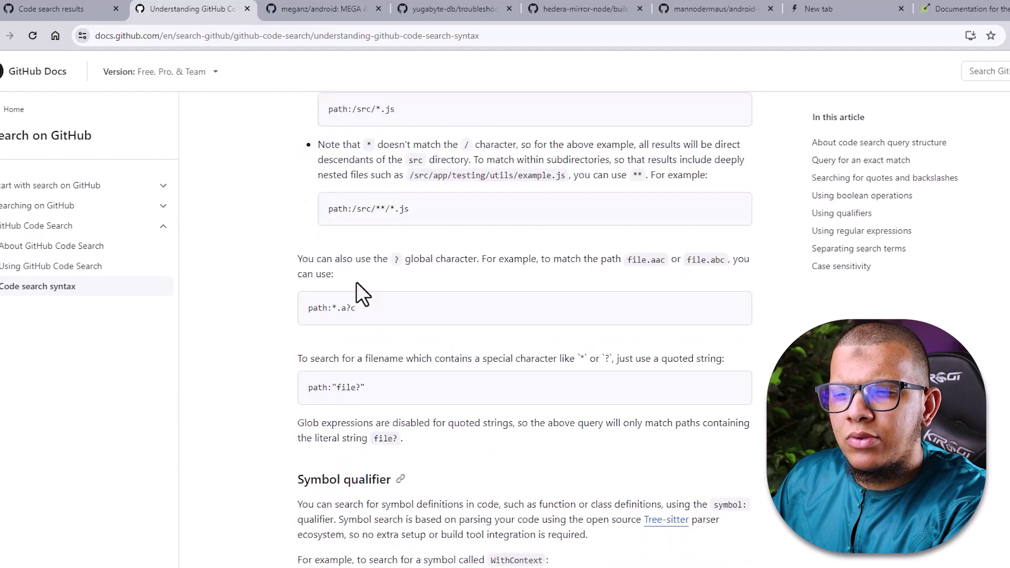
# - Read the symbol qualifier section, including its WithContext and regular expression examples and the supported languages
pyautogui.scroll(-12, 356, 284)
pyautogui.scroll(6, 355, 283)
pyautogui.scroll(-5, 355, 284)
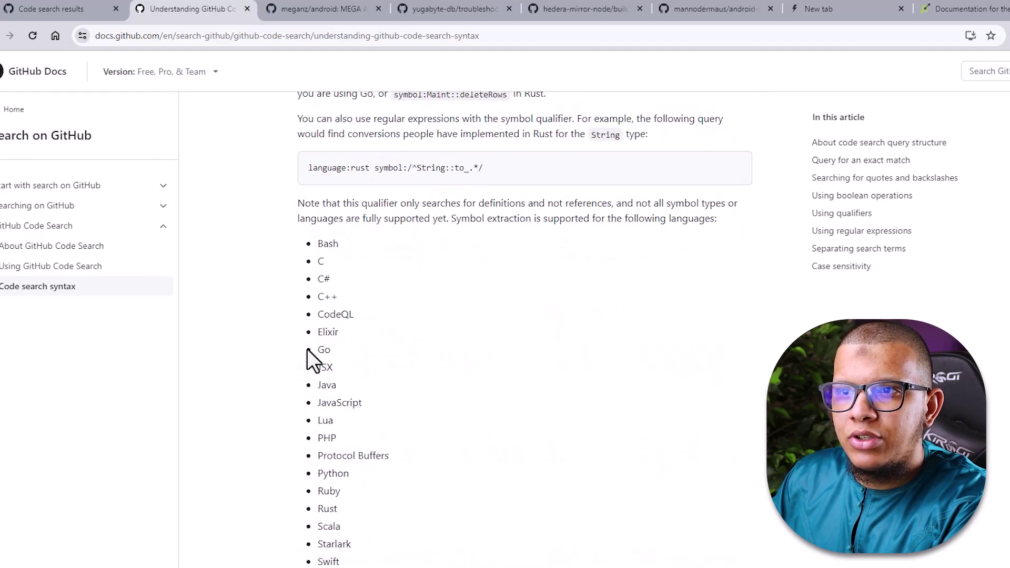
pyautogui.scroll(6, 309, 342)
pyautogui.scroll(-2, 318, 378)
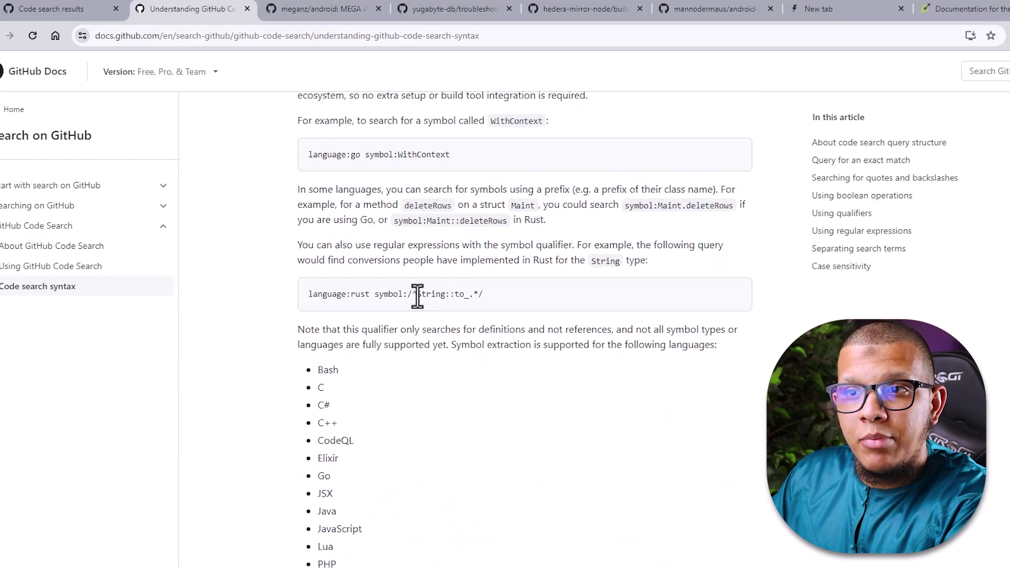
pyautogui.scroll(-14, 417, 298)
pyautogui.scroll(6, 417, 311)
pyautogui.scroll(-1, 358, 319)
# - Read the Case sensitivity section of the article and highlight the statement about case-sensitive searches
pyautogui.scroll(-20, 368, 316)
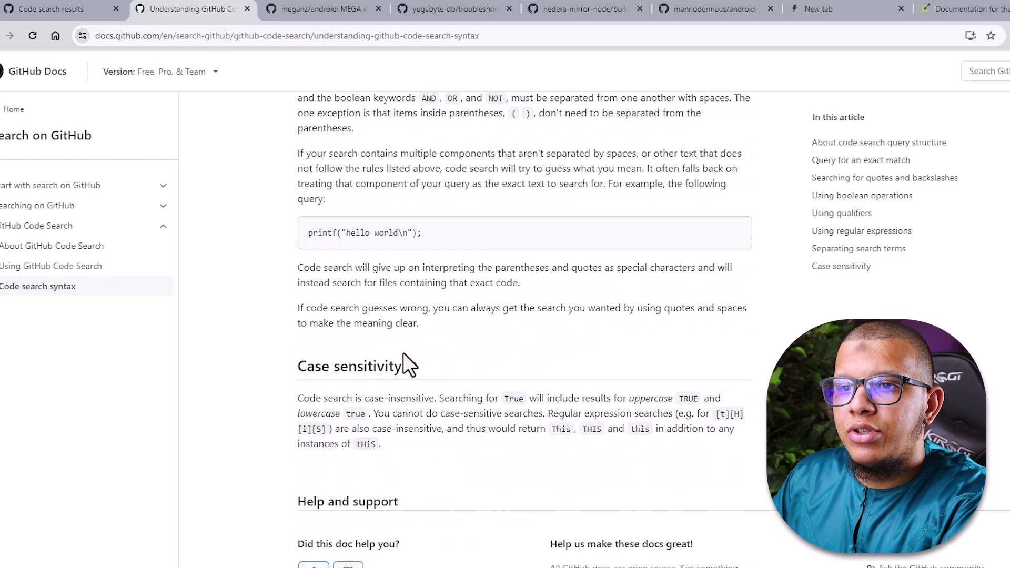
pyautogui.scroll(-2, 398, 349)
pyautogui.moveTo(398, 355); pyautogui.dragTo(264, 293)
pyautogui.click(264, 293)
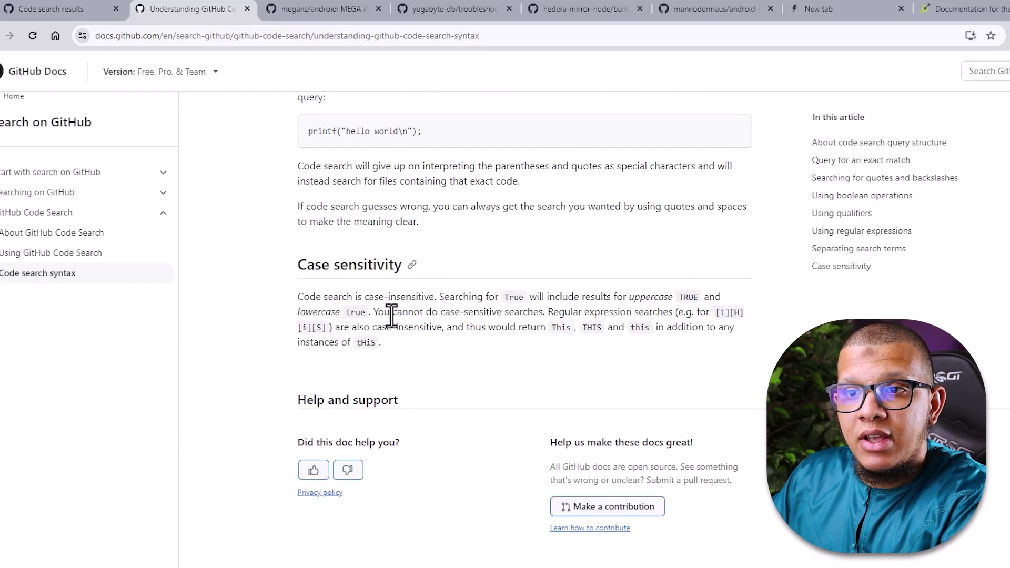
pyautogui.moveTo(393, 312); pyautogui.dragTo(535, 314)
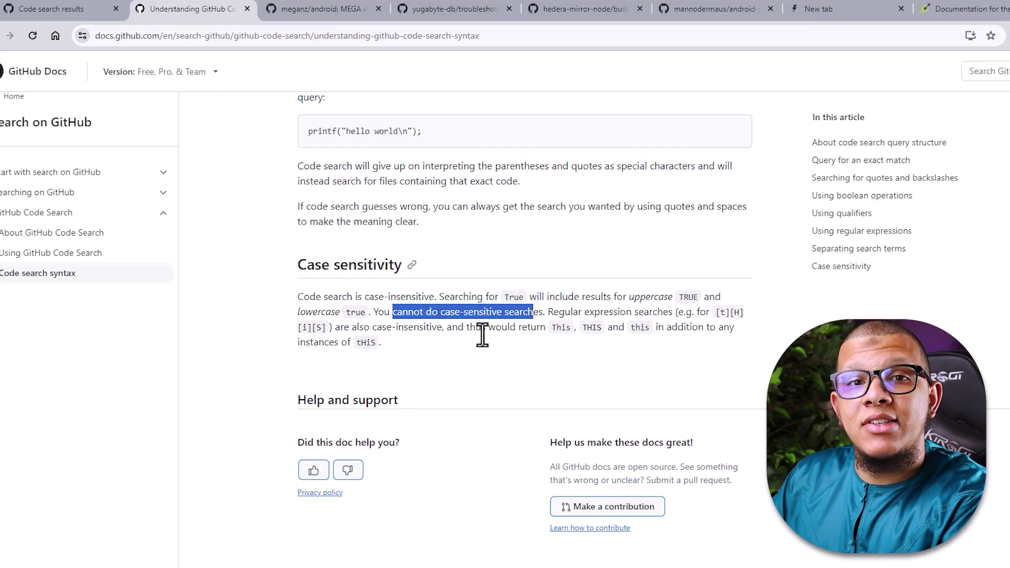
pyautogui.click(547, 368)
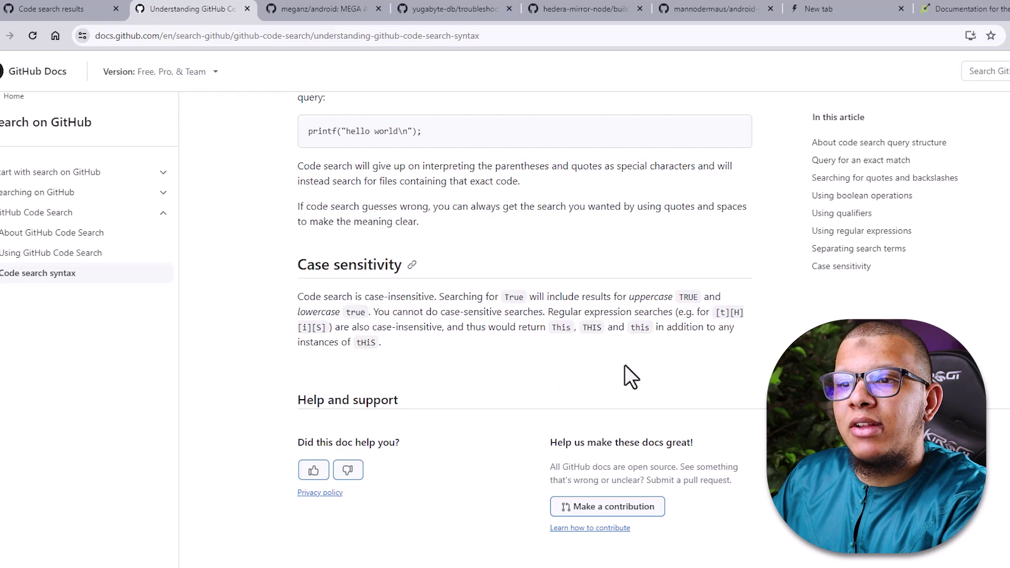
# - Return to the code search results for "kotlinx-datetime" openApiGenerate language:Kotlin and look over the matching files
pyautogui.scroll(15, 506, 333)
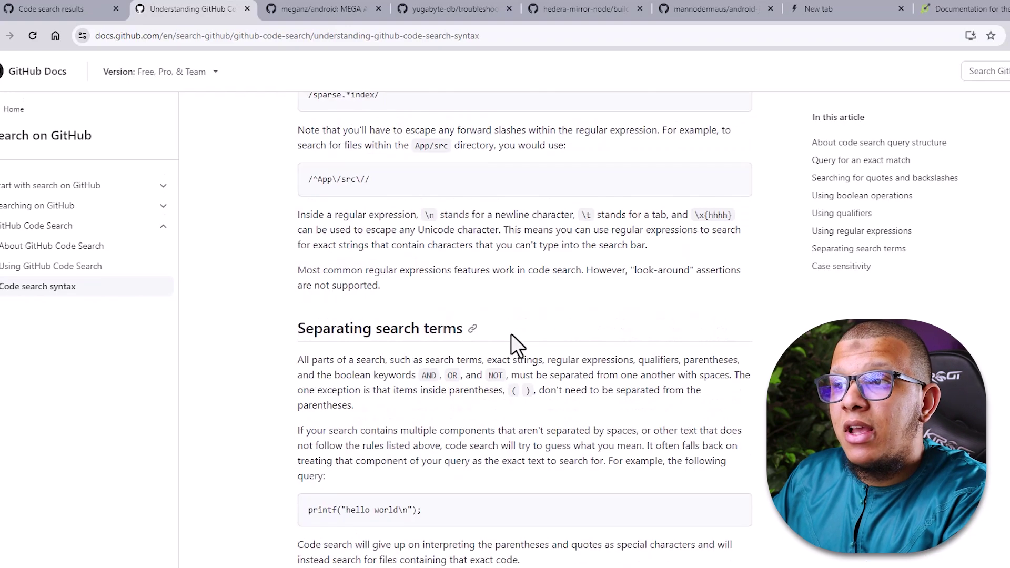
pyautogui.click(53, 14)
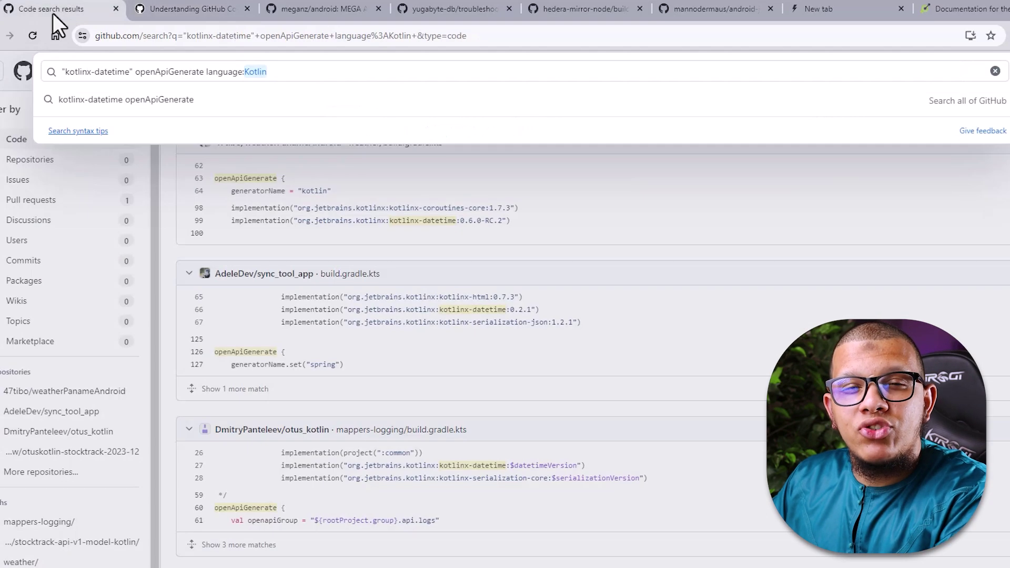
pyautogui.click(651, 268)
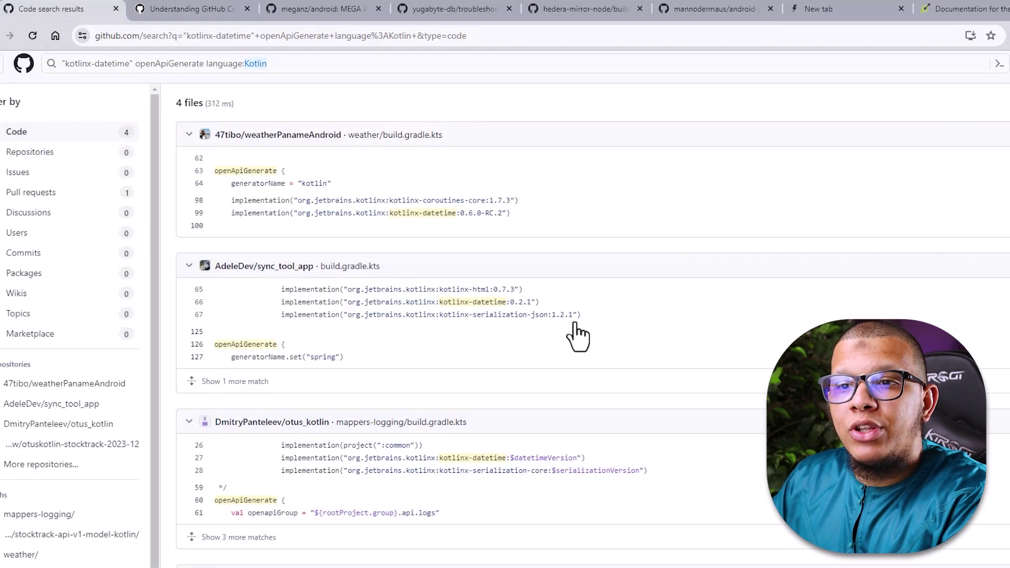
pyautogui.scroll(-2, 577, 331)
pyautogui.scroll(2, 563, 329)
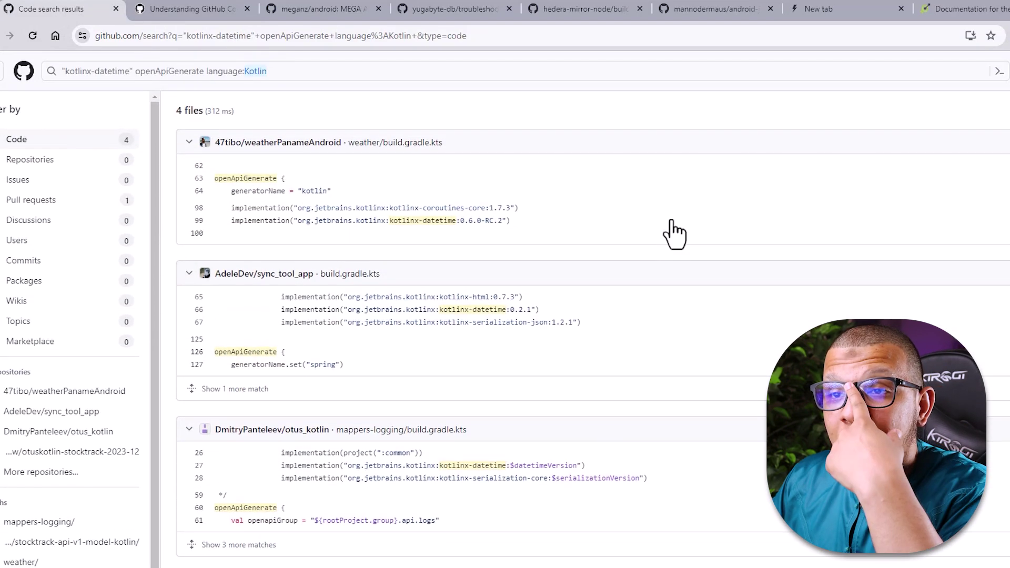